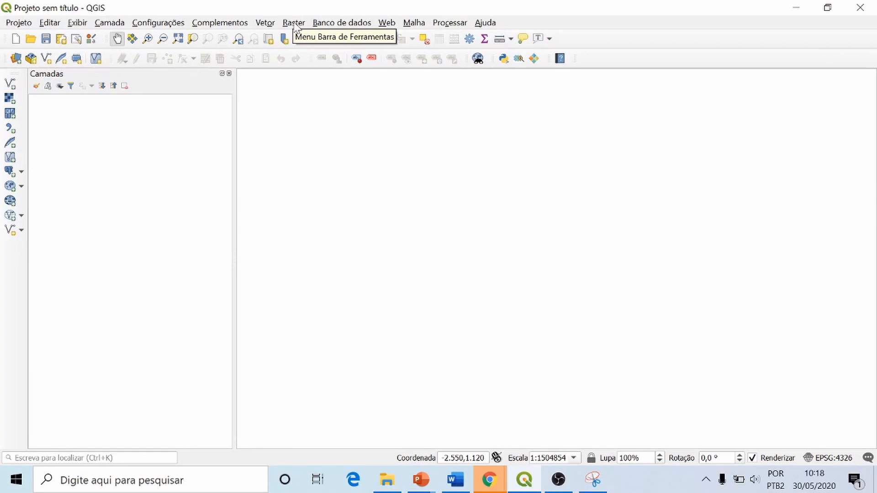
Step: Enable the installed Georreferenciador GDAL plugin in the plugin manager
{"action": "left_click", "coordinate": [294, 24]}
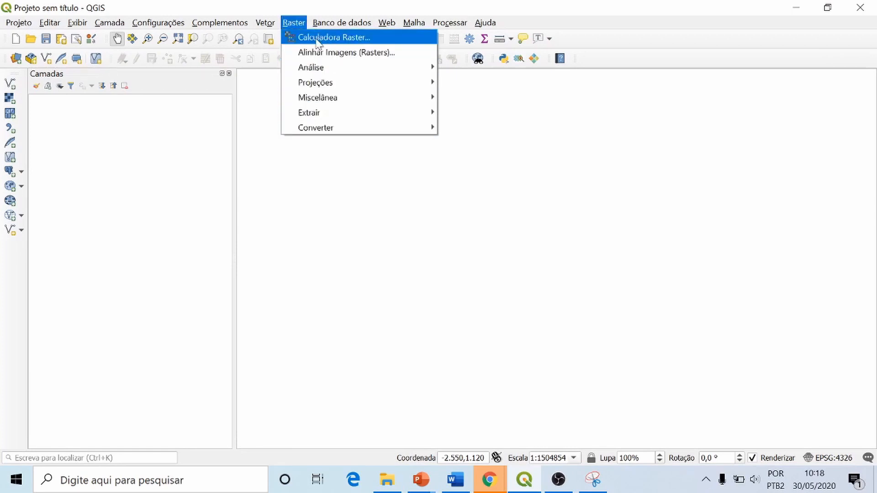
{"action": "left_click", "coordinate": [233, 25]}
{"action": "left_click", "coordinate": [234, 26]}
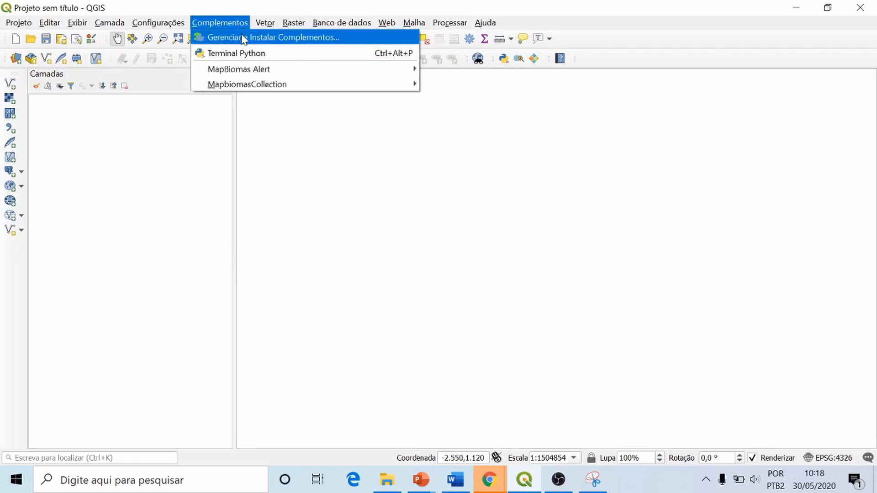
{"action": "left_click", "coordinate": [242, 40]}
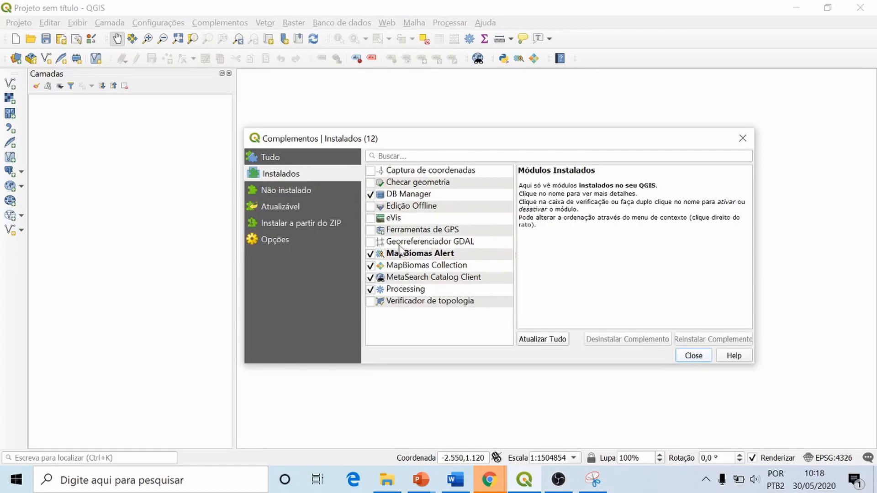
{"action": "left_click", "coordinate": [371, 242]}
{"action": "left_click", "coordinate": [694, 355]}
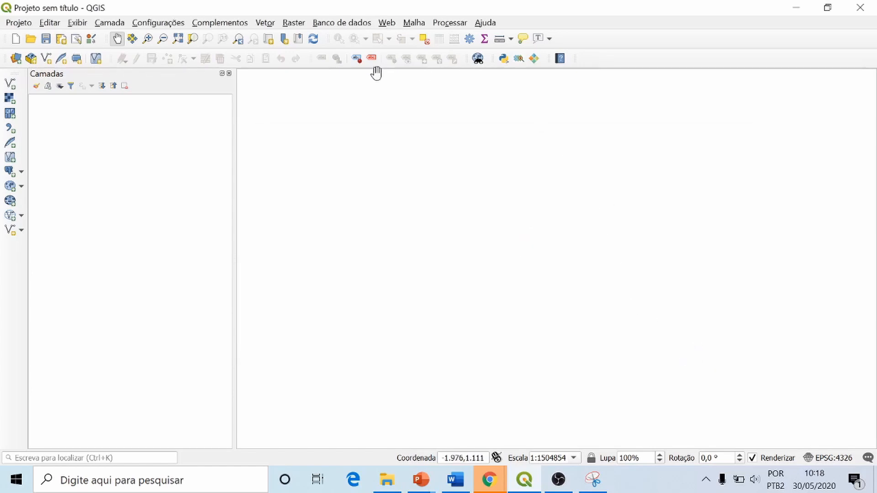
Step: Open the Georeferencer and load the raster image SE-23-Z-D-IV from the BD P8 folder
{"action": "left_click", "coordinate": [293, 23]}
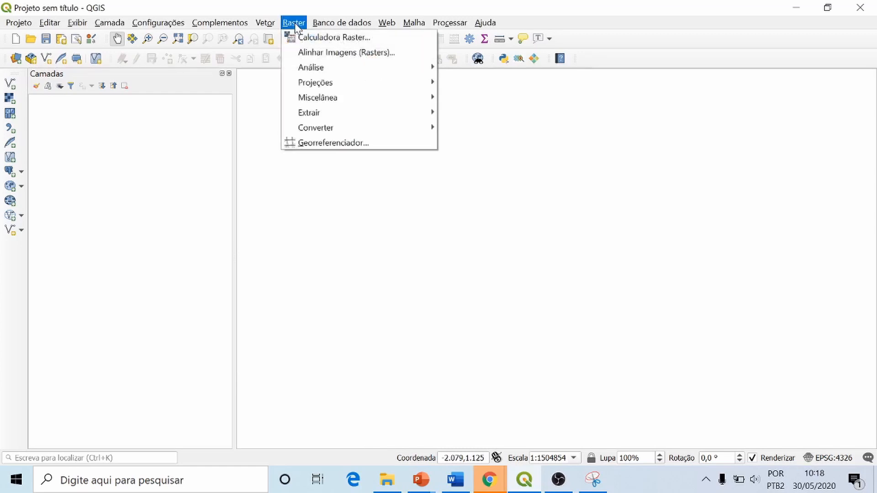
{"action": "left_click", "coordinate": [350, 148]}
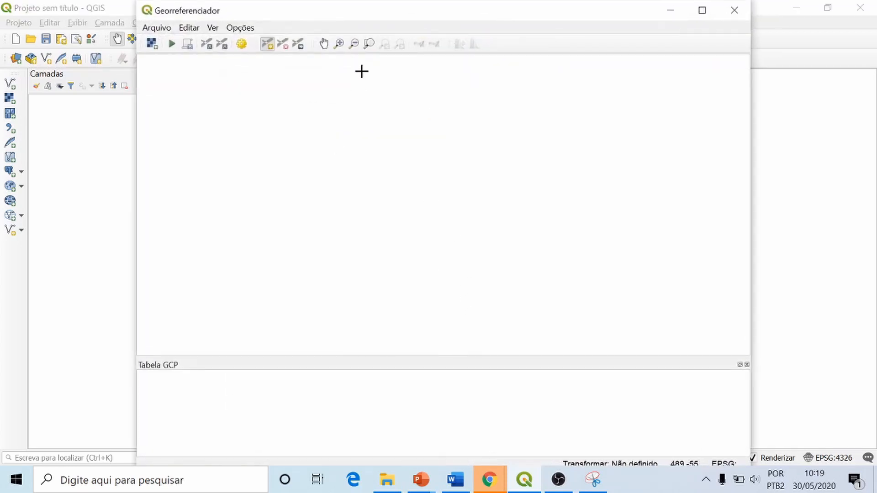
{"action": "left_click_drag", "start_coordinate": [370, 16], "coordinate": [372, 65]}
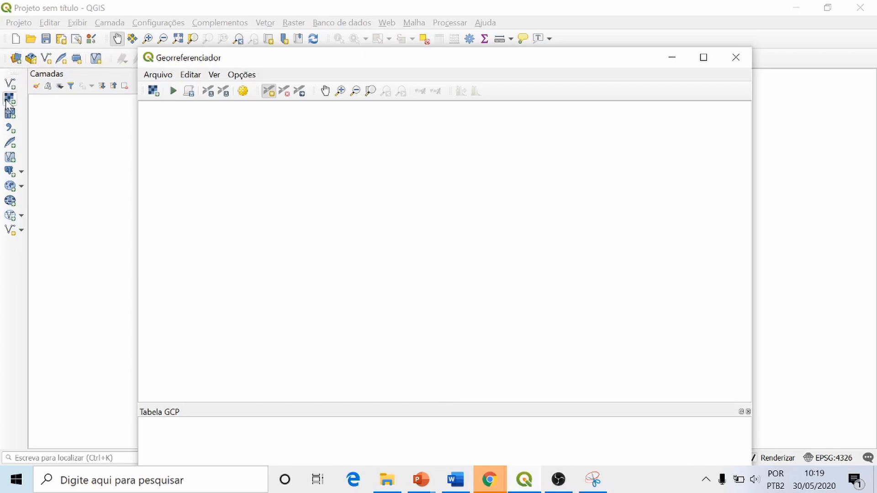
{"action": "left_click", "coordinate": [153, 91]}
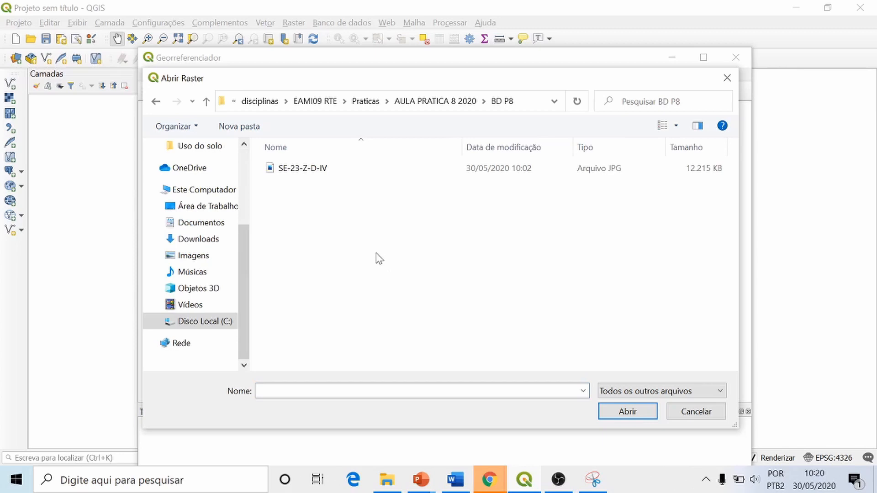
{"action": "left_click", "coordinate": [301, 173]}
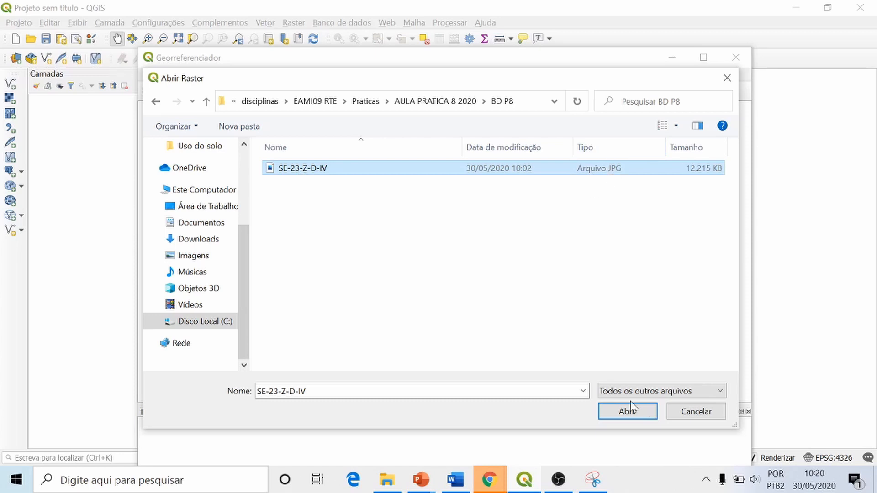
{"action": "left_click", "coordinate": [636, 412]}
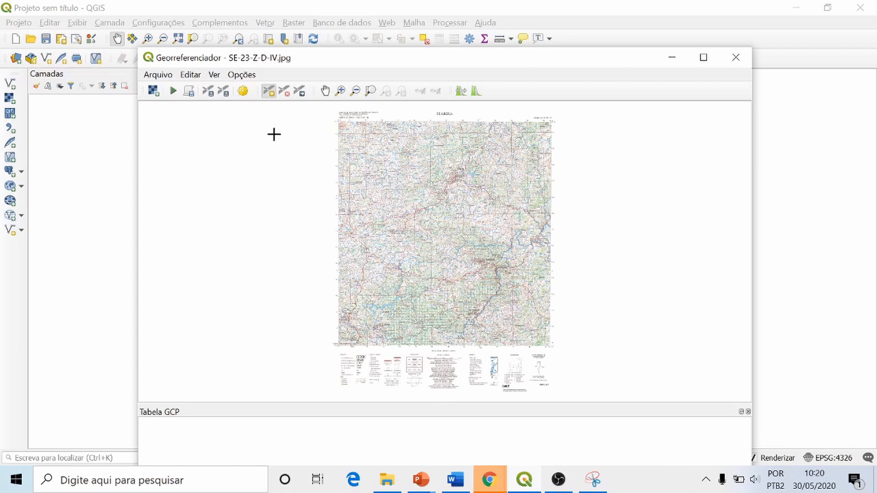
Step: Examine the map sheet's marginal information: projection, scale, datum, localities, roads, sheet index, hydrography, administrative division and magnetic declination
{"action": "left_click", "coordinate": [341, 92]}
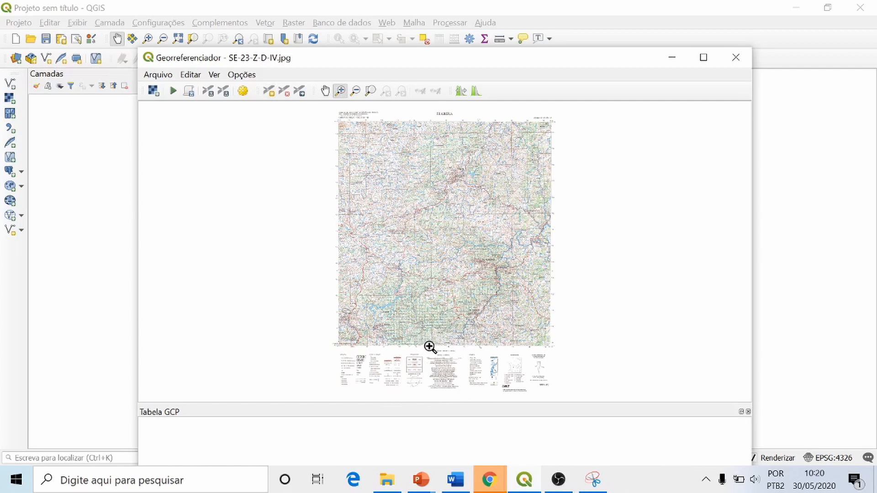
{"action": "left_click_drag", "start_coordinate": [415, 342], "coordinate": [473, 402]}
{"action": "left_click", "coordinate": [472, 404]}
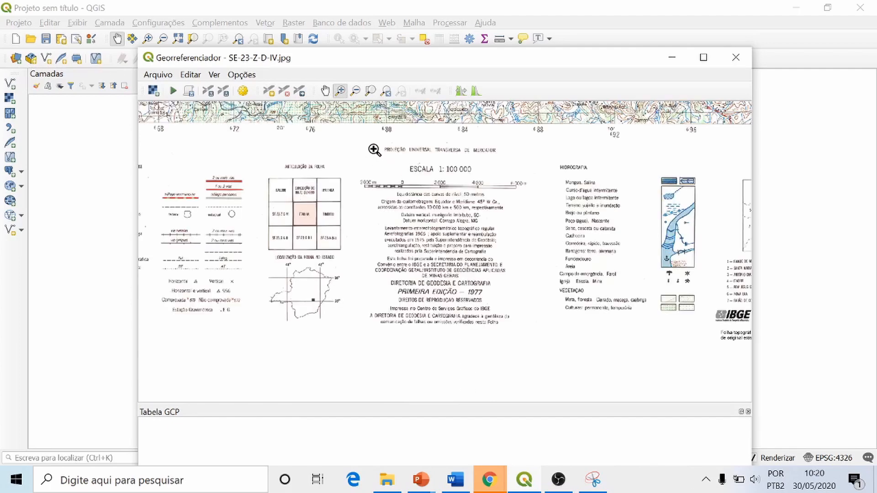
{"action": "left_click_drag", "start_coordinate": [333, 123], "coordinate": [549, 368]}
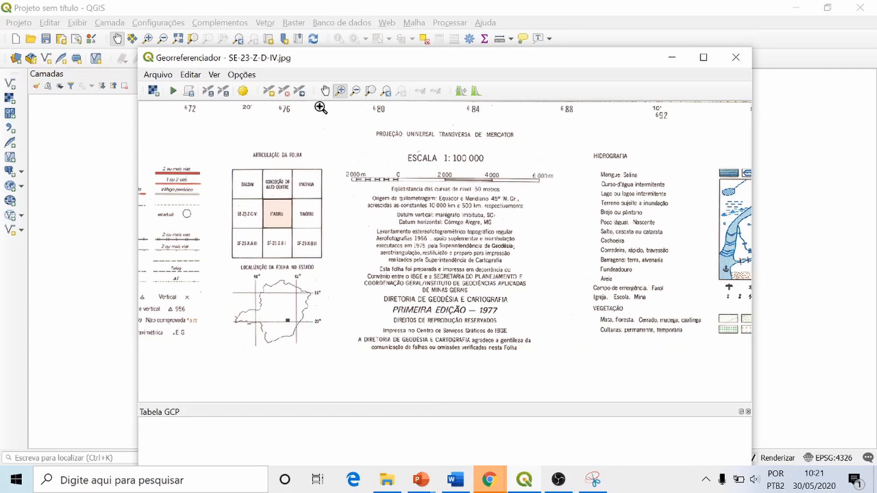
{"action": "left_click", "coordinate": [325, 91]}
{"action": "left_click_drag", "start_coordinate": [243, 260], "coordinate": [491, 267]}
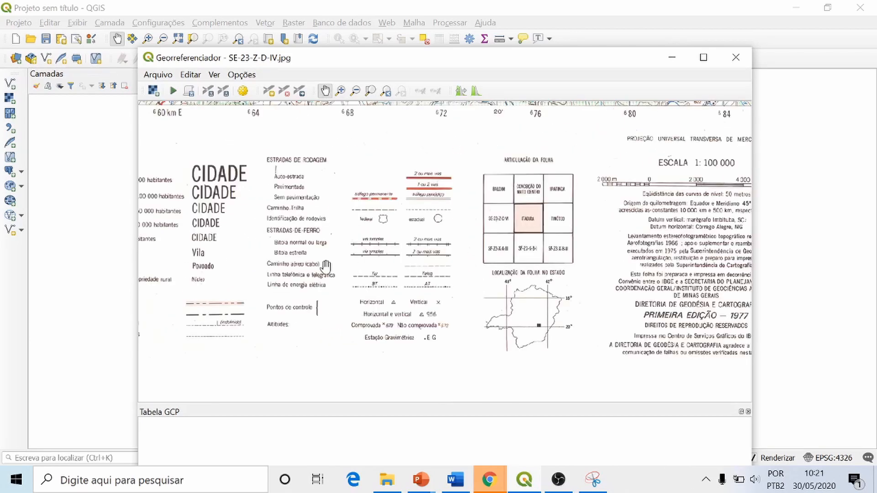
{"action": "left_click_drag", "start_coordinate": [324, 261], "coordinate": [448, 262]}
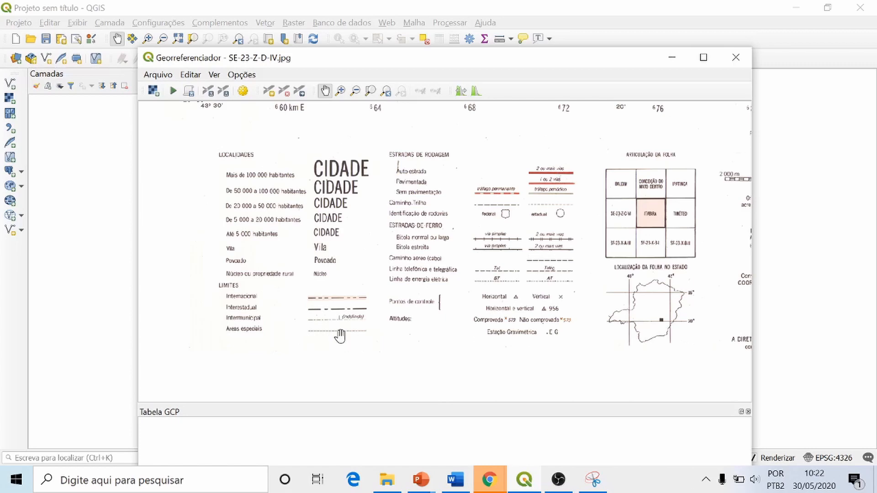
{"action": "left_click_drag", "start_coordinate": [491, 276], "coordinate": [385, 260]}
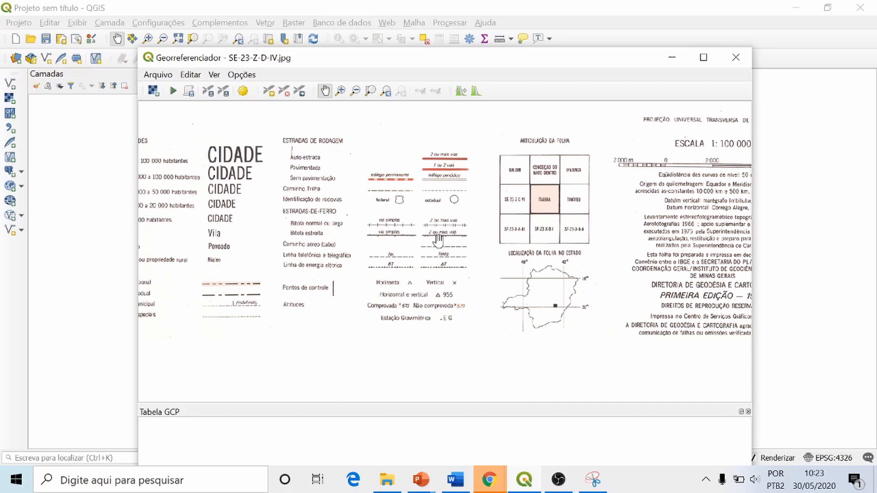
{"action": "left_click_drag", "start_coordinate": [565, 209], "coordinate": [356, 223]}
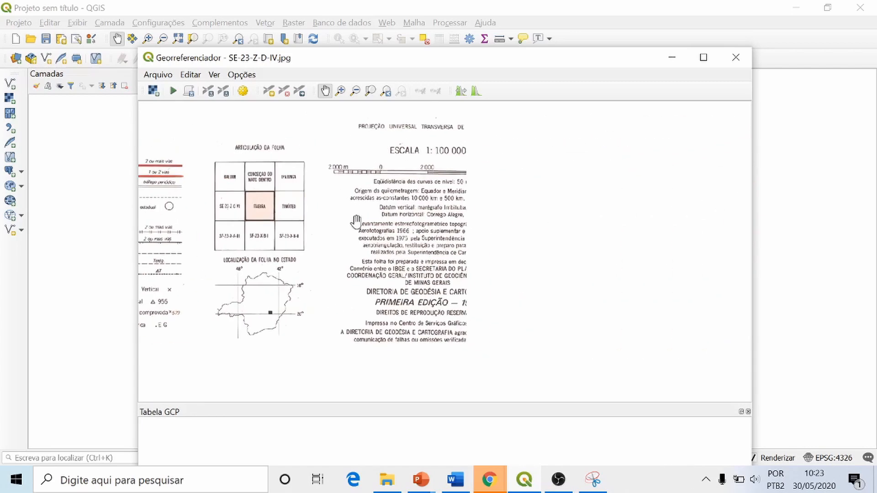
{"action": "left_click_drag", "start_coordinate": [627, 242], "coordinate": [362, 256]}
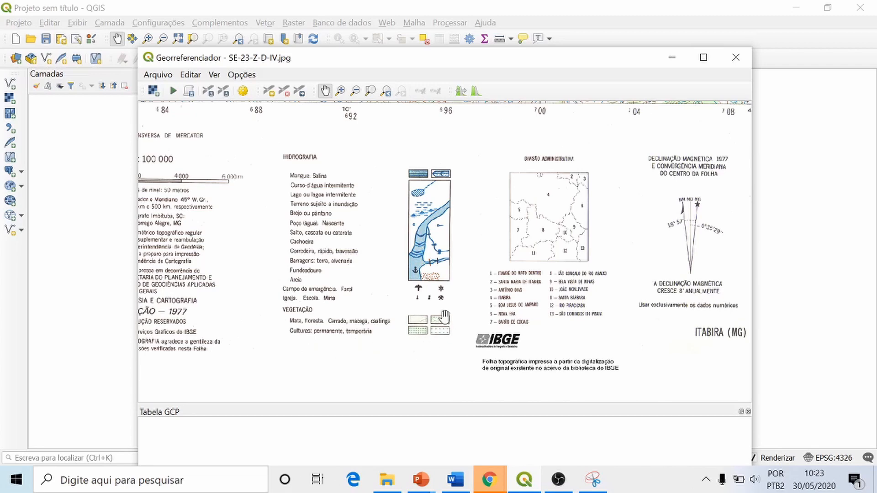
{"action": "left_click_drag", "start_coordinate": [635, 307], "coordinate": [541, 286]}
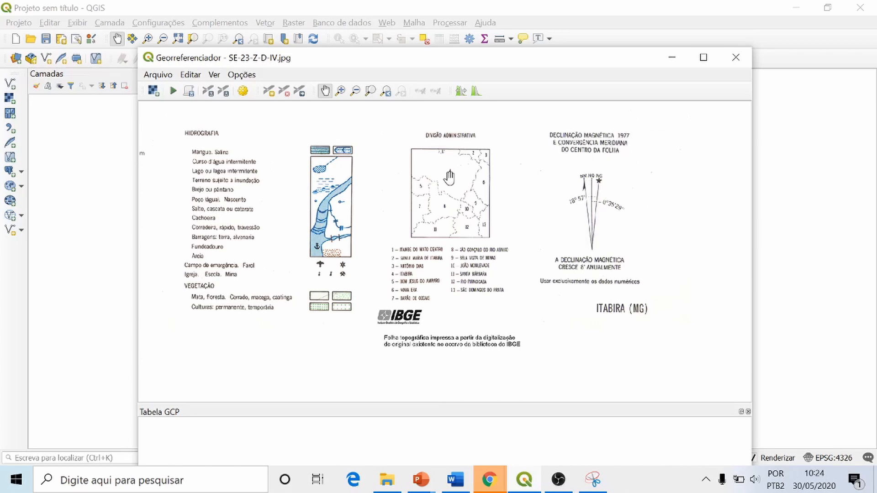
Step: Examine the geographic and UTM grid labels around the map sheet's southwest corner and up its western edge
{"action": "left_click_drag", "start_coordinate": [453, 192], "coordinate": [572, 242]}
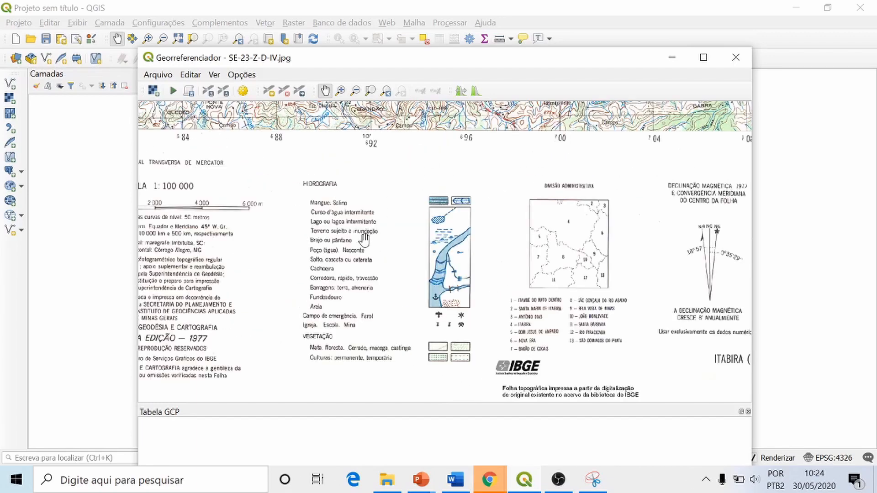
{"action": "left_click_drag", "start_coordinate": [369, 219], "coordinate": [458, 298]}
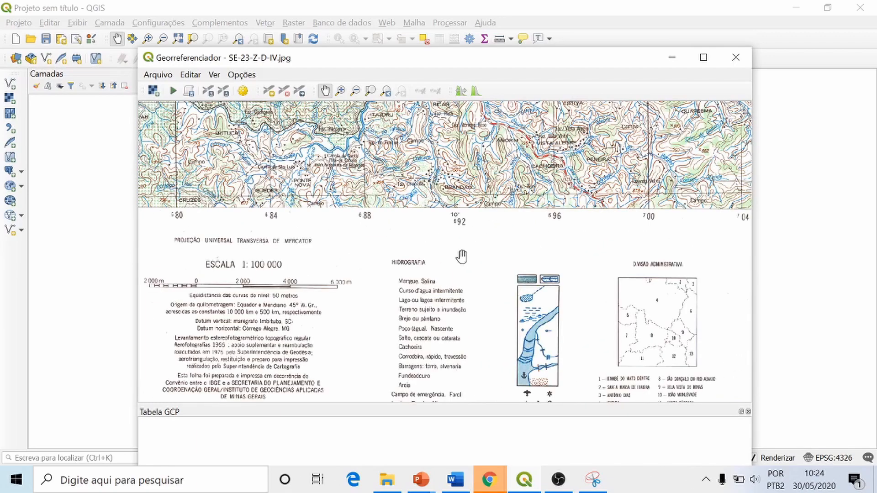
{"action": "left_click_drag", "start_coordinate": [395, 150], "coordinate": [396, 216]}
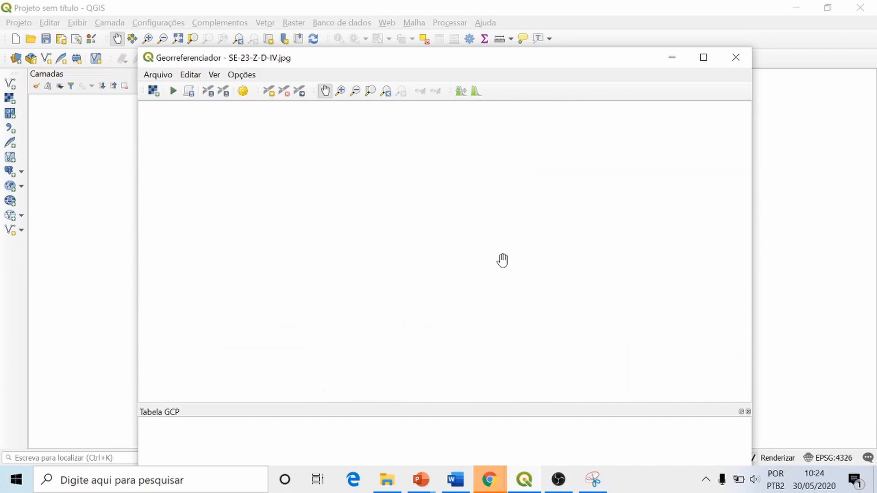
{"action": "left_click_drag", "start_coordinate": [262, 272], "coordinate": [620, 231]}
{"action": "left_click_drag", "start_coordinate": [260, 229], "coordinate": [493, 234]}
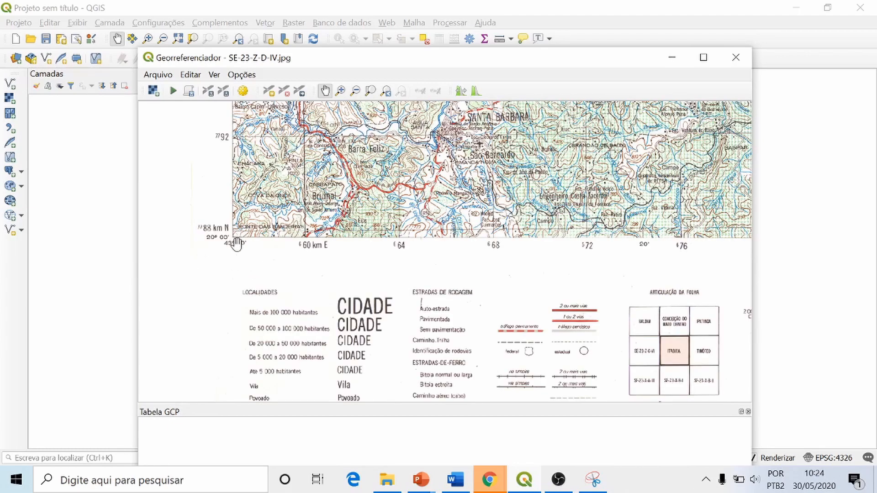
{"action": "left_click_drag", "start_coordinate": [235, 239], "coordinate": [329, 225]}
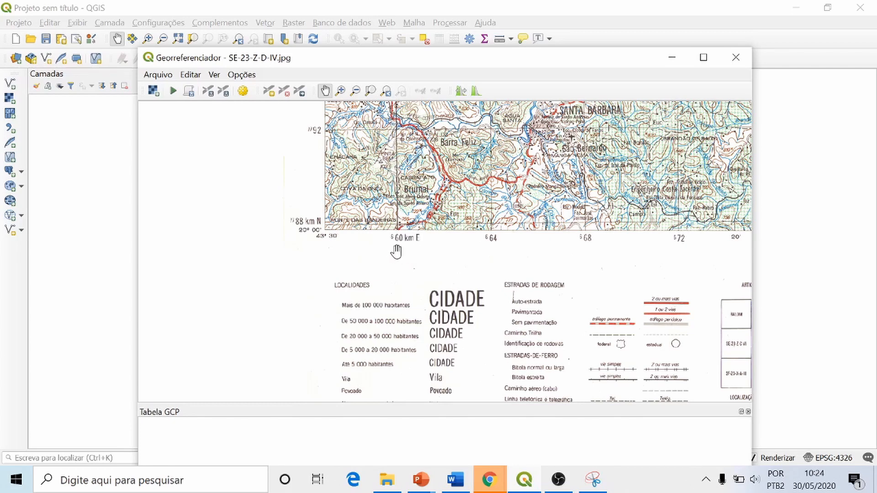
{"action": "scroll", "coordinate": [396, 251], "scroll_direction": "up", "scroll_amount": 1}
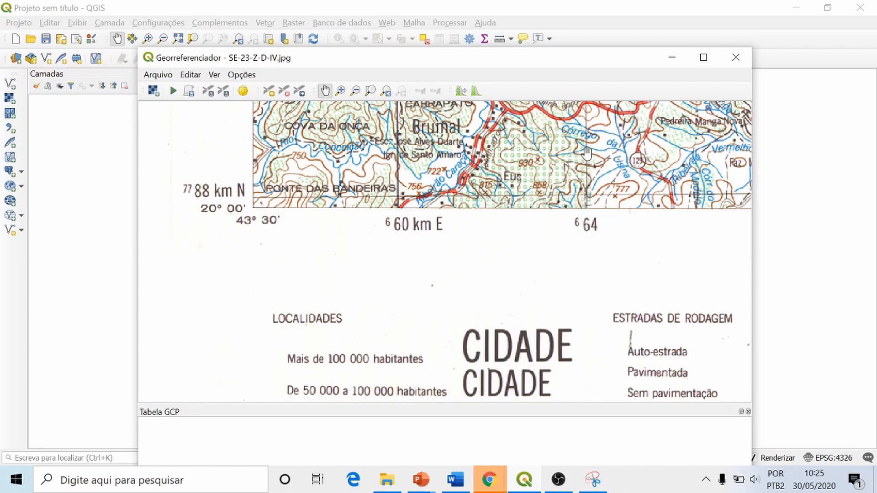
{"action": "left_click_drag", "start_coordinate": [223, 190], "coordinate": [258, 307]}
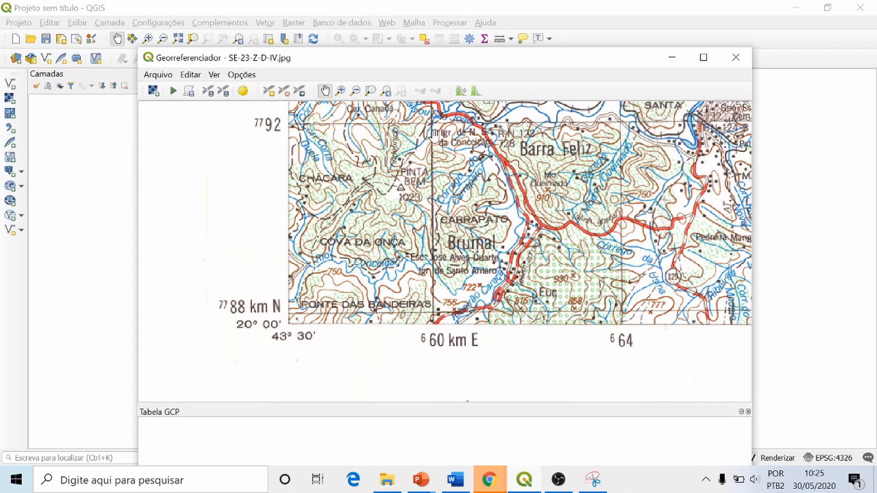
{"action": "left_click_drag", "start_coordinate": [434, 135], "coordinate": [423, 311]}
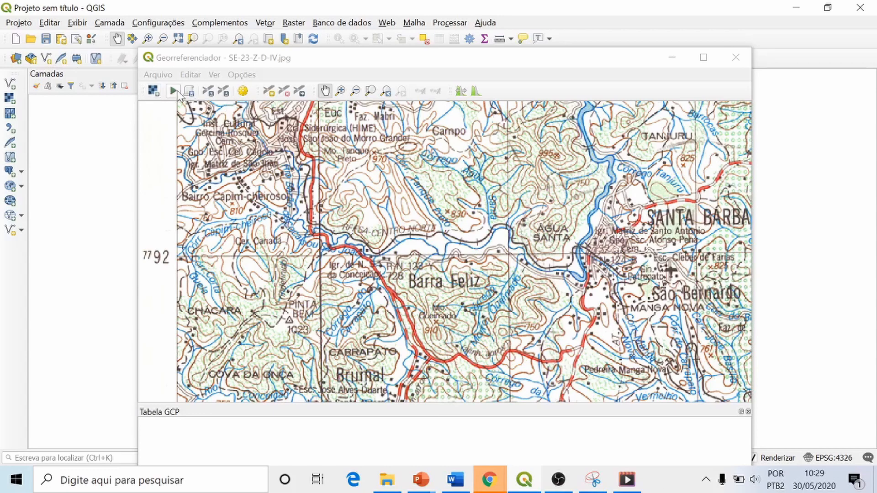
Step: Mark a ground control point where the 660 km E and 7788 km N grid lines cross near the sheet's southwest corner
{"action": "left_click", "coordinate": [271, 94]}
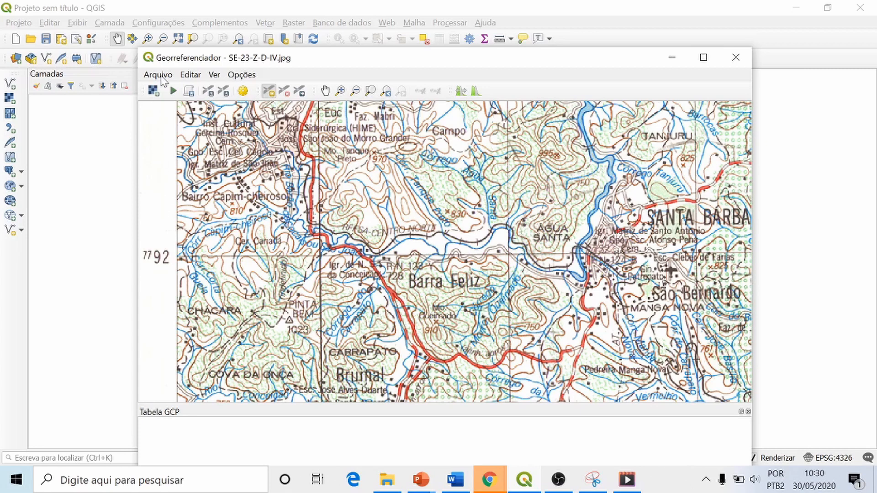
{"action": "left_click", "coordinate": [340, 91]}
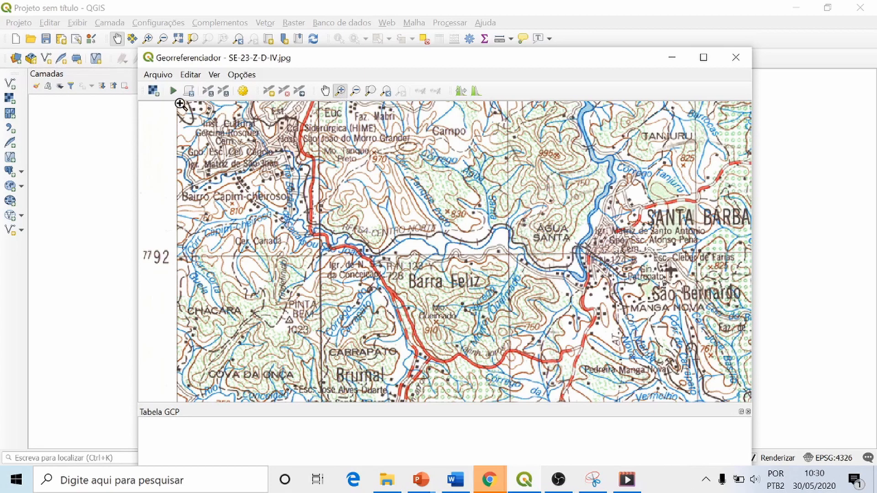
{"action": "left_click", "coordinate": [325, 91]}
{"action": "left_click_drag", "start_coordinate": [325, 252], "coordinate": [324, 189]}
{"action": "left_click_drag", "start_coordinate": [337, 315], "coordinate": [338, 189]}
{"action": "left_click_drag", "start_coordinate": [286, 301], "coordinate": [348, 302]}
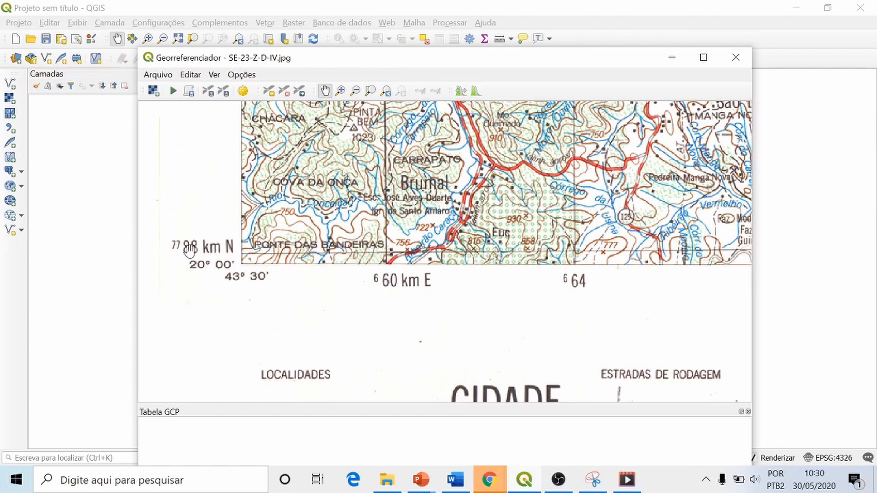
{"action": "left_click", "coordinate": [340, 90]}
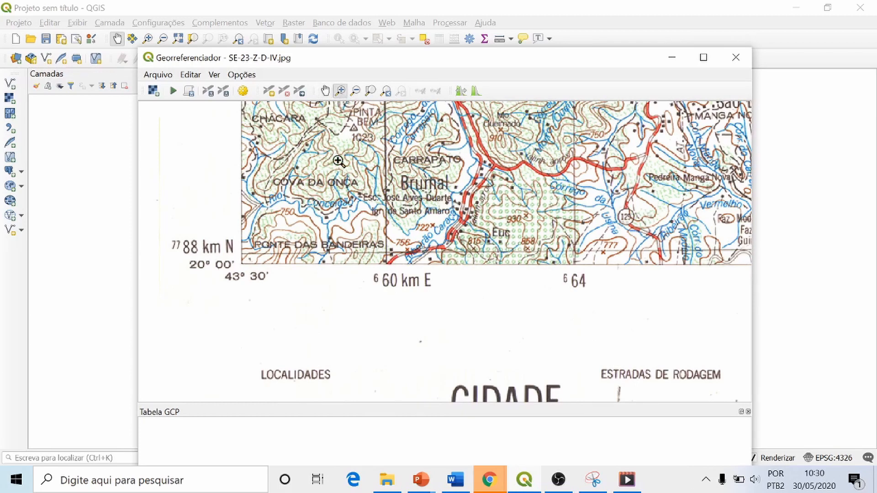
{"action": "left_click_drag", "start_coordinate": [377, 246], "coordinate": [393, 263]}
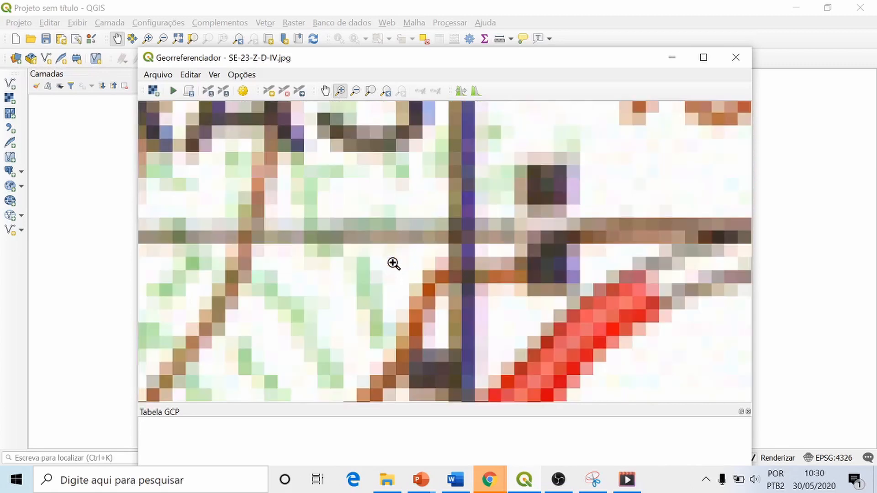
{"action": "left_click", "coordinate": [269, 91]}
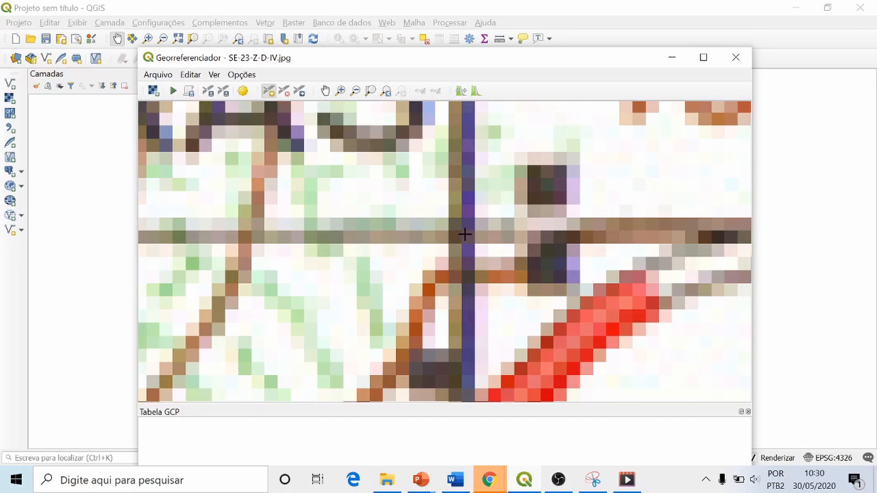
{"action": "left_click", "coordinate": [461, 232]}
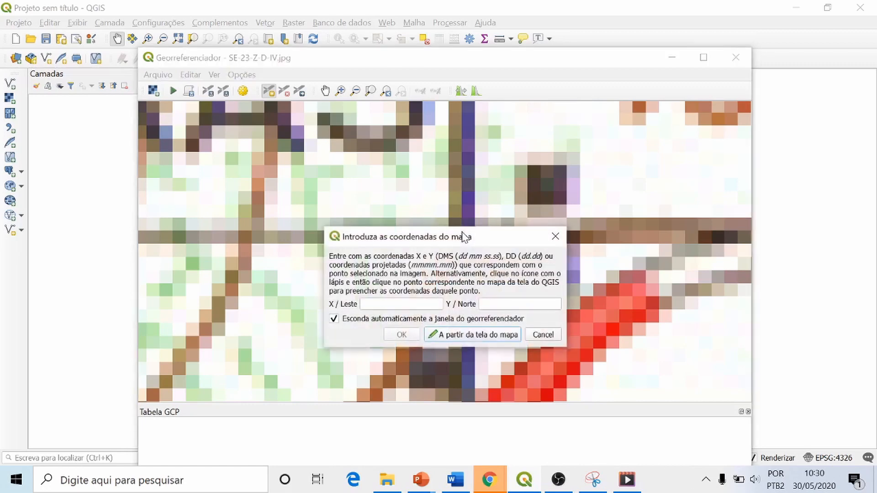
Step: Assign the southwest control point the map coordinates X 660000 and Y 7788000 and accept it
{"action": "left_click", "coordinate": [355, 91]}
{"action": "left_click_drag", "start_coordinate": [391, 159], "coordinate": [488, 221]}
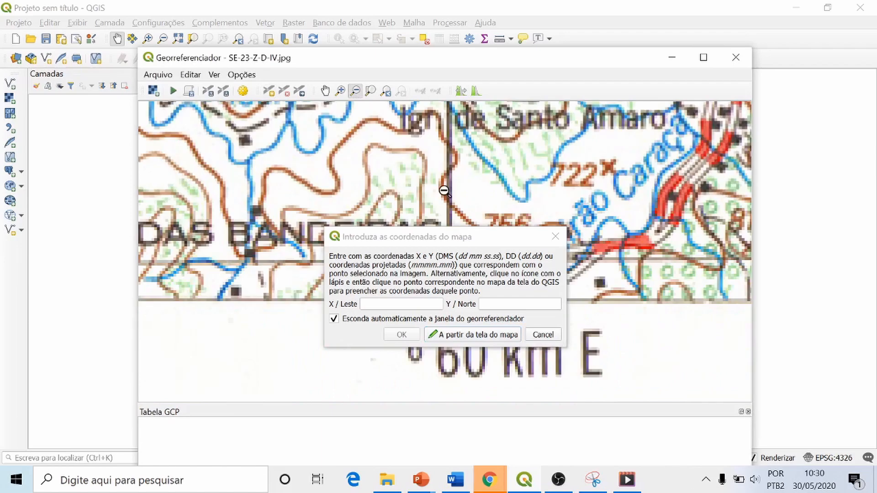
{"action": "left_click_drag", "start_coordinate": [406, 123], "coordinate": [493, 185]}
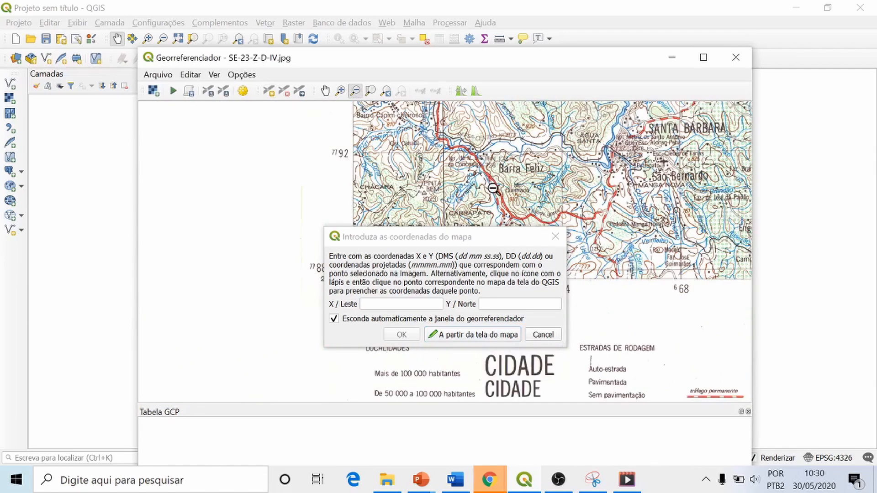
{"action": "left_click_drag", "start_coordinate": [491, 240], "coordinate": [399, 128]}
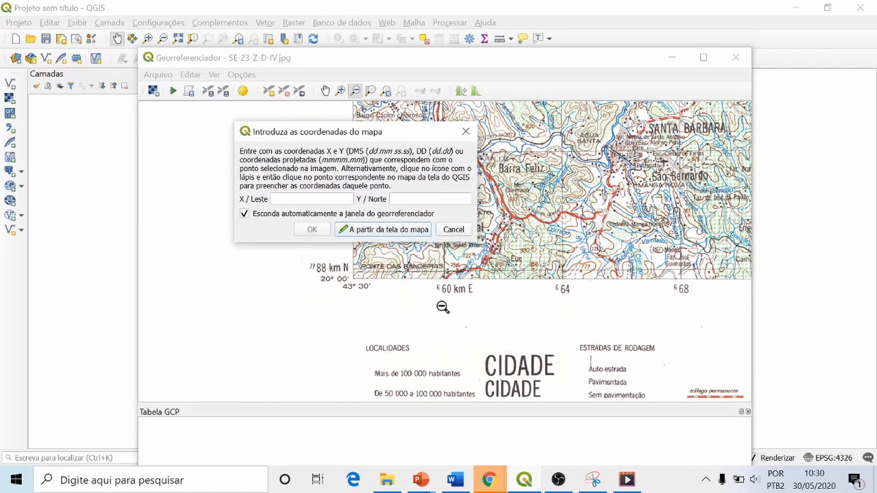
{"action": "left_click", "coordinate": [285, 198]}
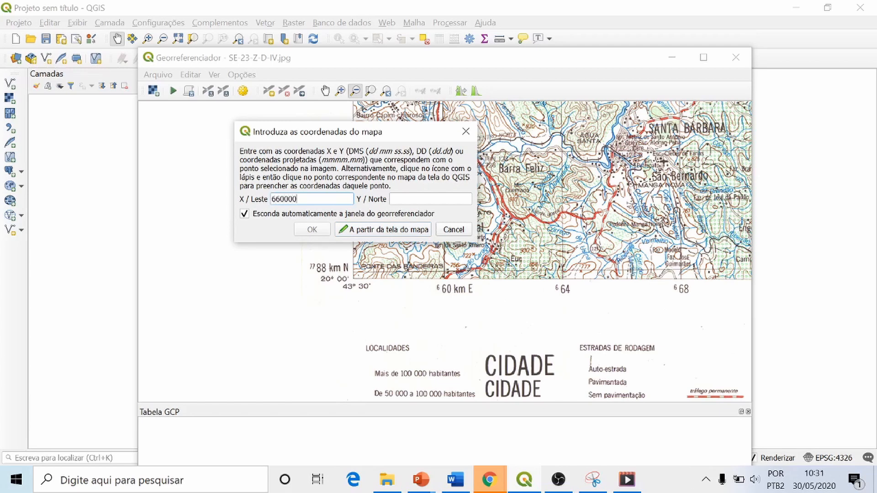
{"action": "key", "text": "Tab"}
{"action": "type", "text": "7"}
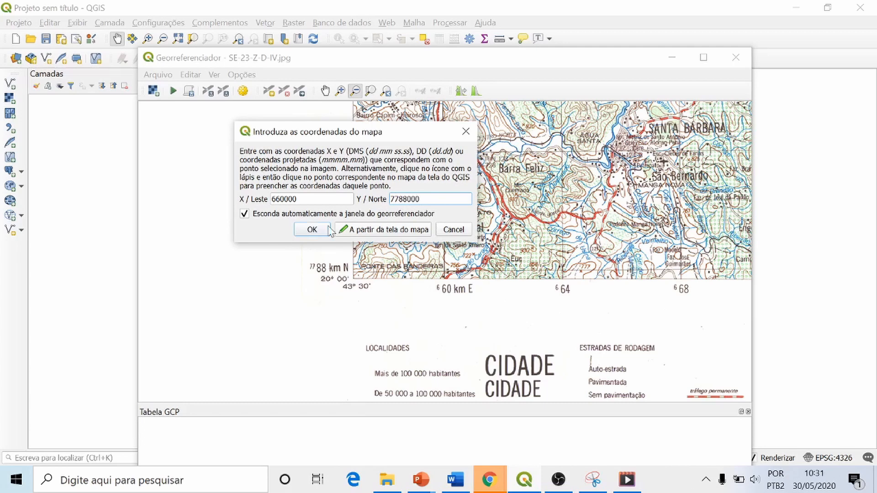
{"action": "left_click", "coordinate": [313, 229]}
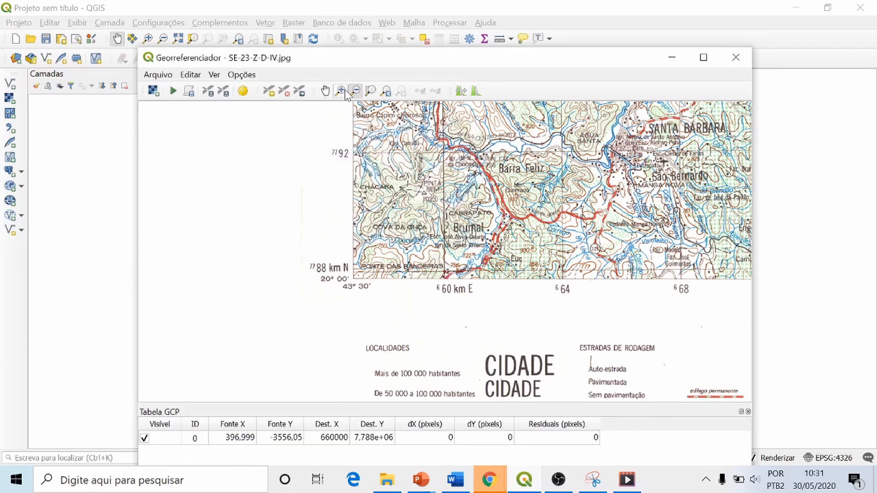
Step: Examine the first control point's grid intersection up close and its position within the whole map sheet
{"action": "left_click", "coordinate": [341, 91]}
{"action": "left_click_drag", "start_coordinate": [431, 257], "coordinate": [456, 289]}
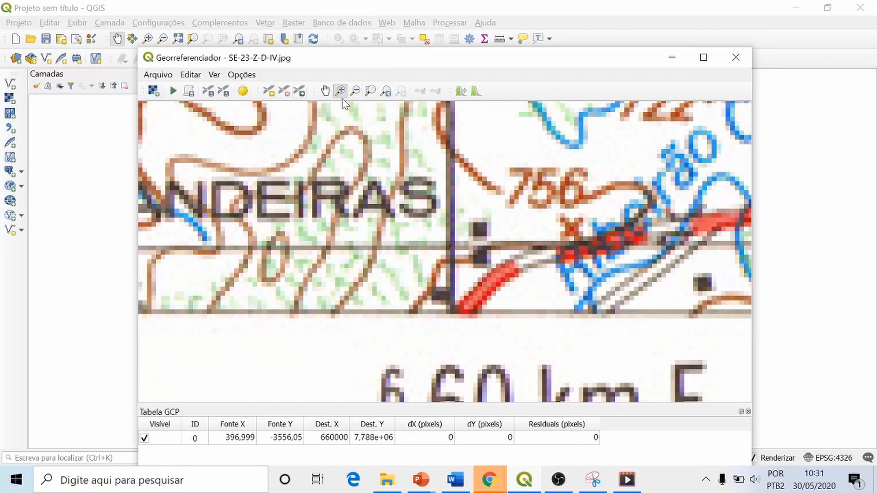
{"action": "left_click", "coordinate": [355, 92]}
{"action": "left_click_drag", "start_coordinate": [430, 207], "coordinate": [503, 300]}
{"action": "left_click_drag", "start_coordinate": [417, 213], "coordinate": [487, 308]}
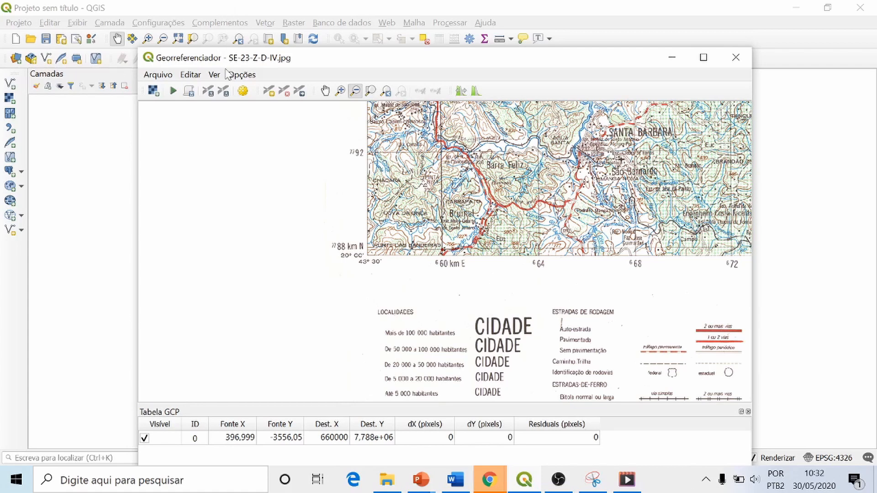
{"action": "left_click", "coordinate": [325, 91]}
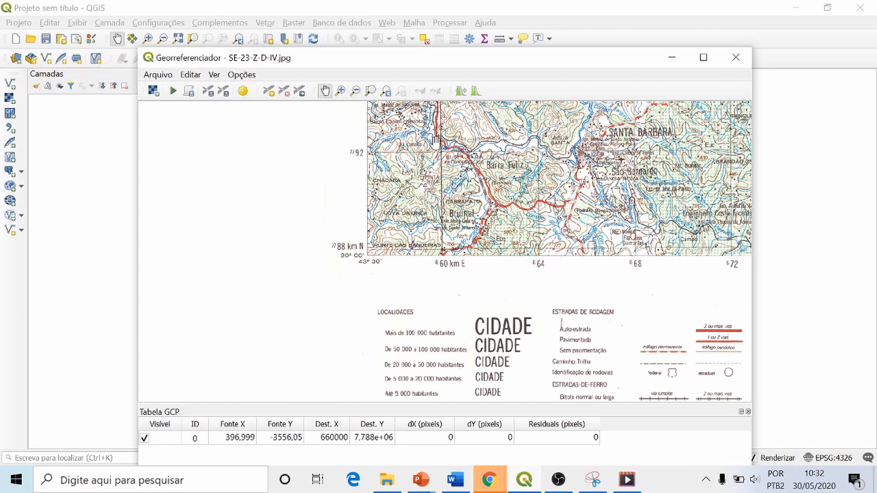
{"action": "left_click_drag", "start_coordinate": [438, 134], "coordinate": [430, 236]}
{"action": "scroll", "coordinate": [439, 182], "scroll_direction": "up", "scroll_amount": 3}
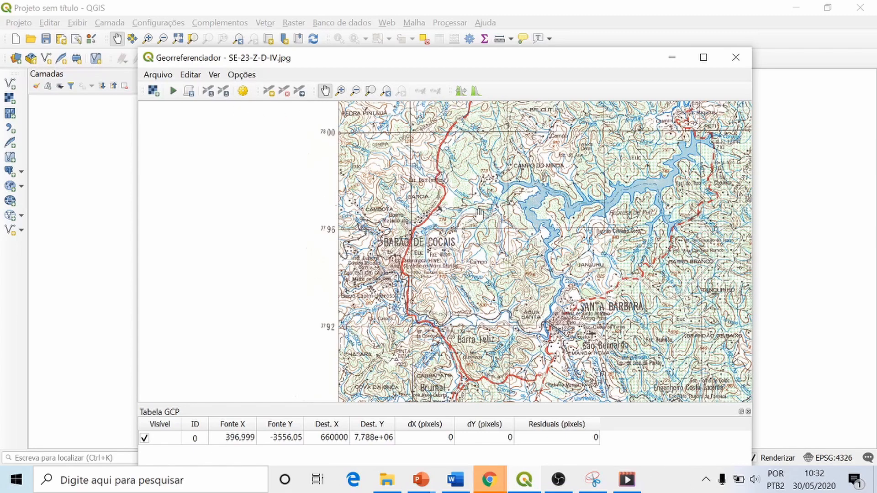
{"action": "scroll", "coordinate": [478, 208], "scroll_direction": "up", "scroll_amount": 5}
{"action": "scroll", "coordinate": [439, 183], "scroll_direction": "down", "scroll_amount": 5}
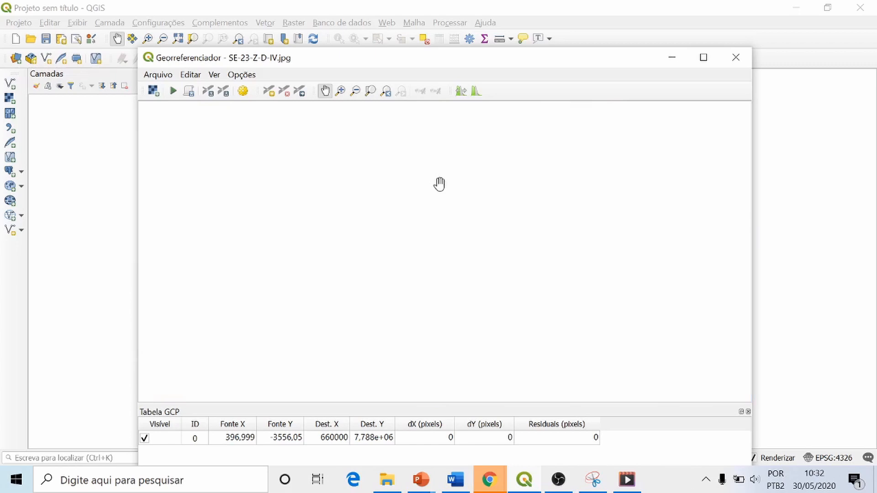
{"action": "left_click", "coordinate": [341, 91]}
{"action": "left_click_drag", "start_coordinate": [431, 124], "coordinate": [515, 243]}
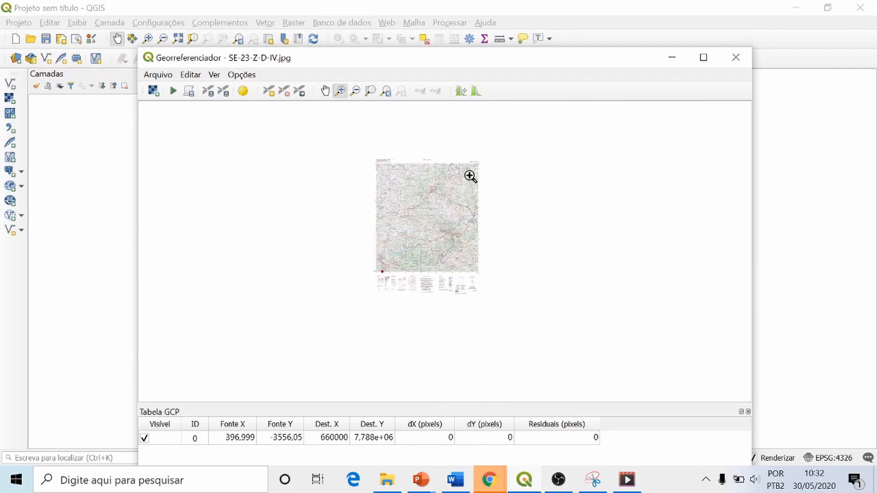
{"action": "left_click_drag", "start_coordinate": [339, 137], "coordinate": [519, 338]}
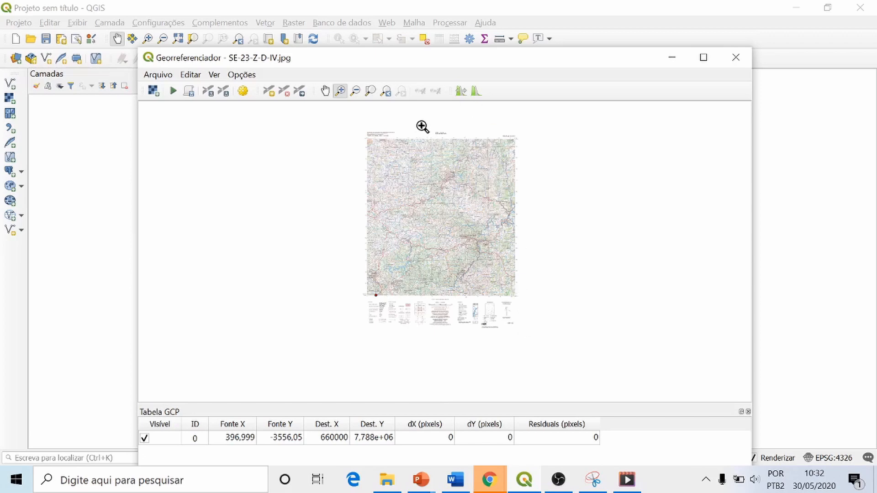
{"action": "left_click", "coordinate": [323, 92]}
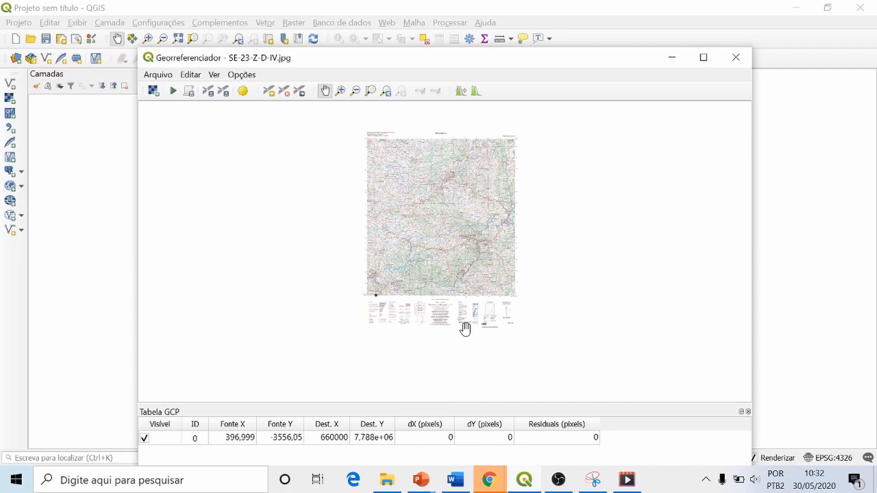
Step: Mark a second control point where the 660 km E and 7840 km N grid lines cross near the sheet's northwest corner
{"action": "left_click", "coordinate": [340, 91]}
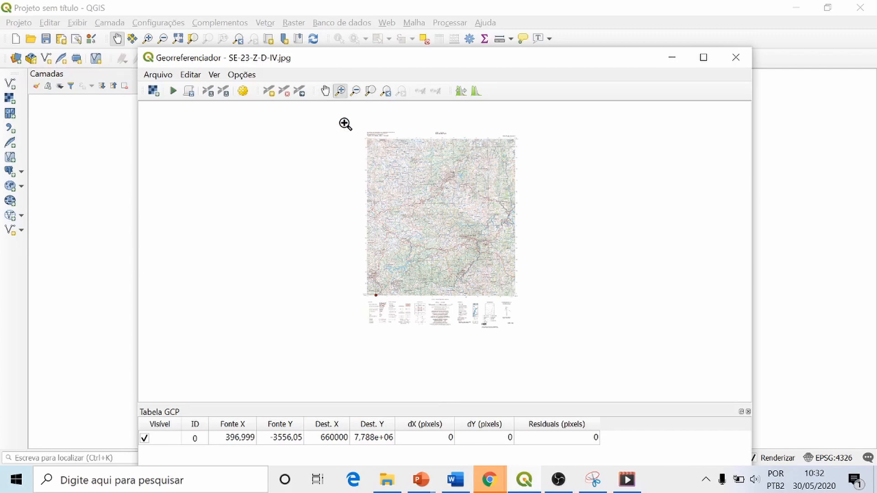
{"action": "left_click_drag", "start_coordinate": [346, 124], "coordinate": [495, 307]}
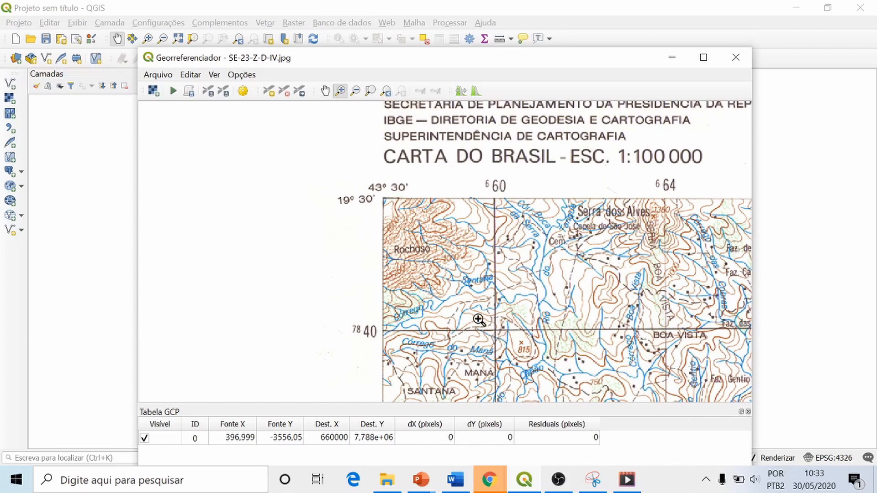
{"action": "left_click_drag", "start_coordinate": [483, 320], "coordinate": [508, 345]}
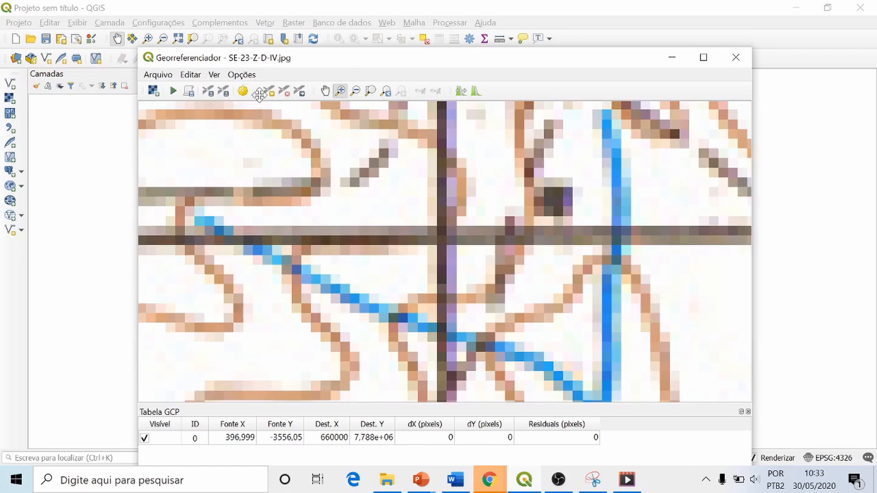
{"action": "left_click", "coordinate": [269, 93]}
{"action": "left_click", "coordinate": [441, 236]}
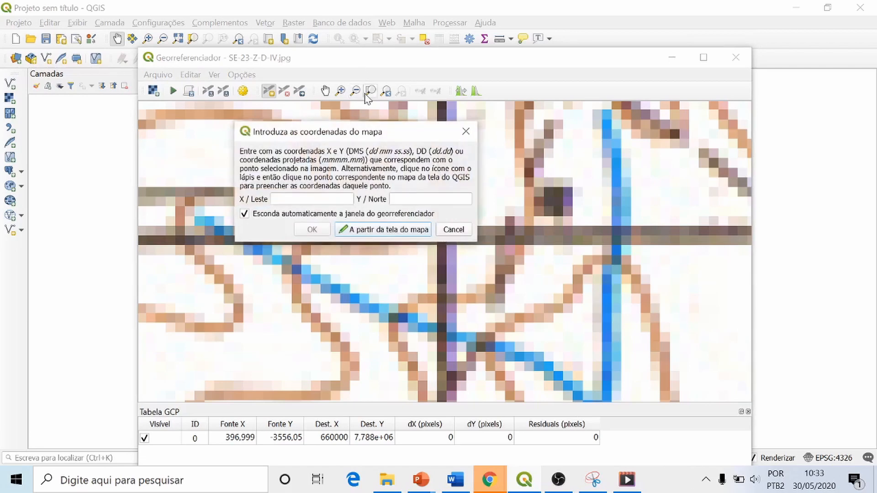
Step: Assign the northwest control point the map coordinates X 660000 and Y 7840000 and accept it
{"action": "left_click", "coordinate": [387, 91]}
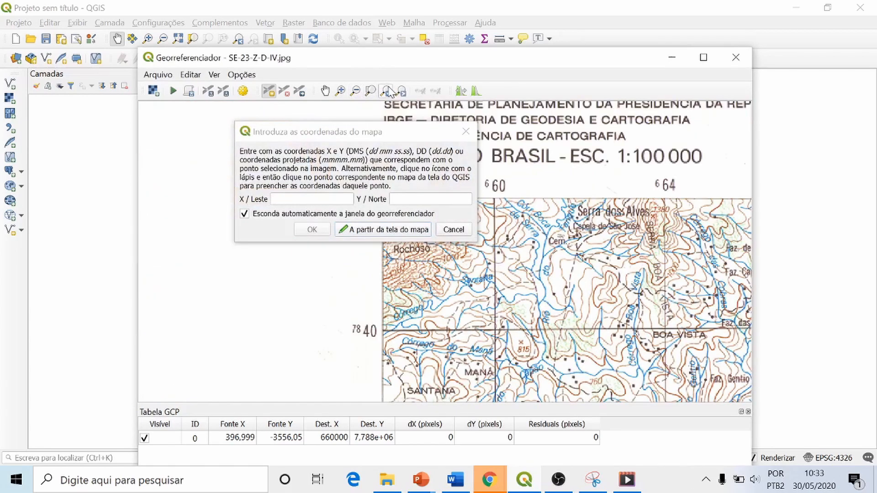
{"action": "left_click_drag", "start_coordinate": [335, 131], "coordinate": [260, 124]}
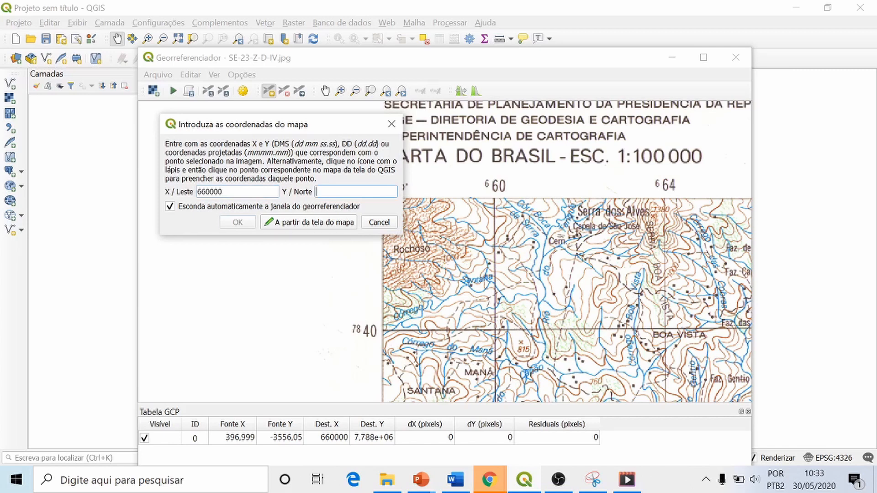
{"action": "type", "text": "7840000"}
{"action": "left_click", "coordinate": [243, 225]}
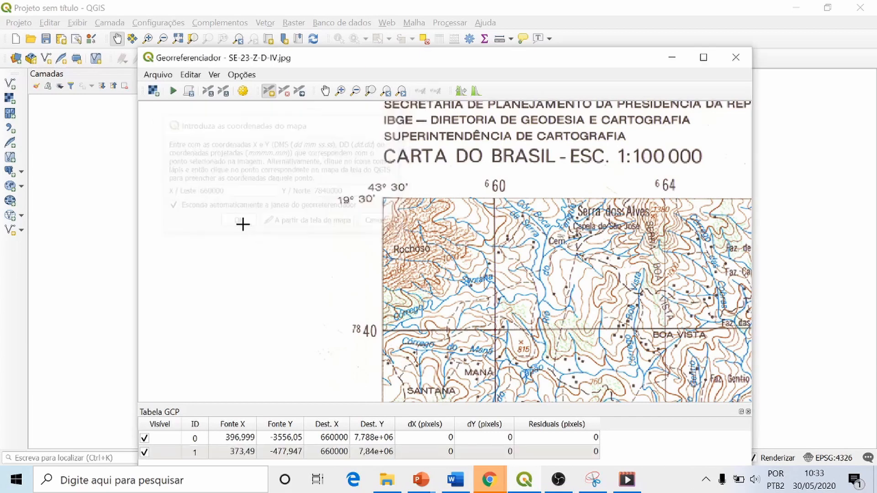
Step: Mark a third control point where the 708 km E and 7840 km N grid lines cross near the sheet's northeast corner
{"action": "left_click", "coordinate": [386, 92]}
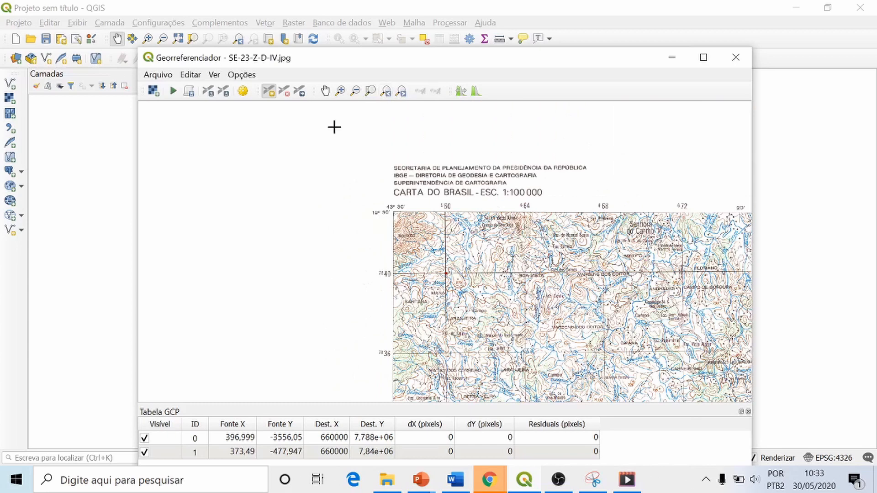
{"action": "left_click", "coordinate": [355, 91]}
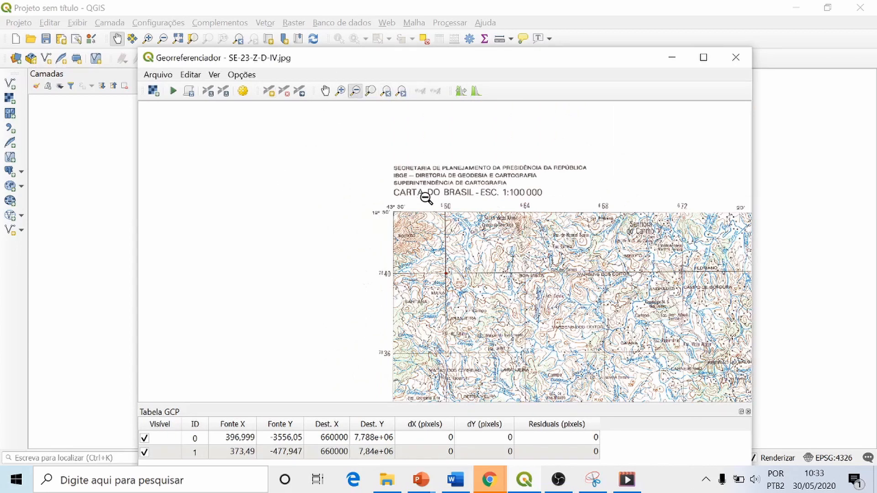
{"action": "left_click_drag", "start_coordinate": [422, 197], "coordinate": [270, 258]}
{"action": "left_click", "coordinate": [325, 92]}
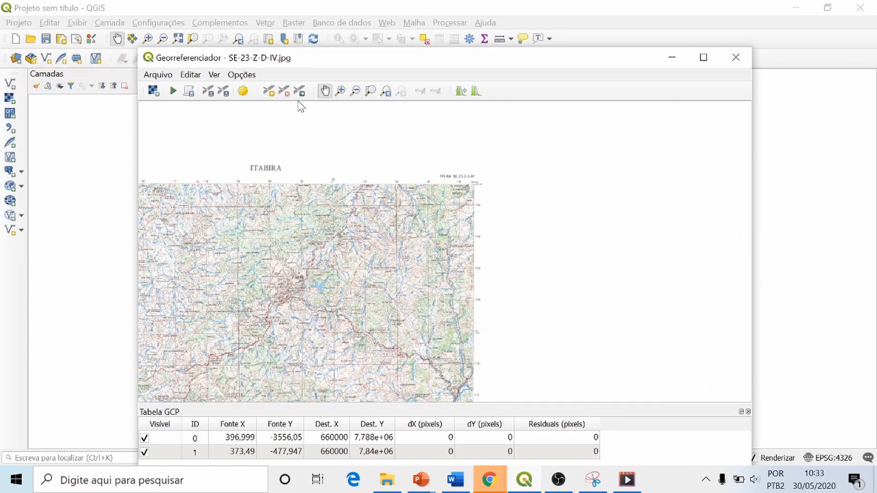
{"action": "left_click", "coordinate": [340, 90]}
{"action": "left_click_drag", "start_coordinate": [443, 172], "coordinate": [497, 233]}
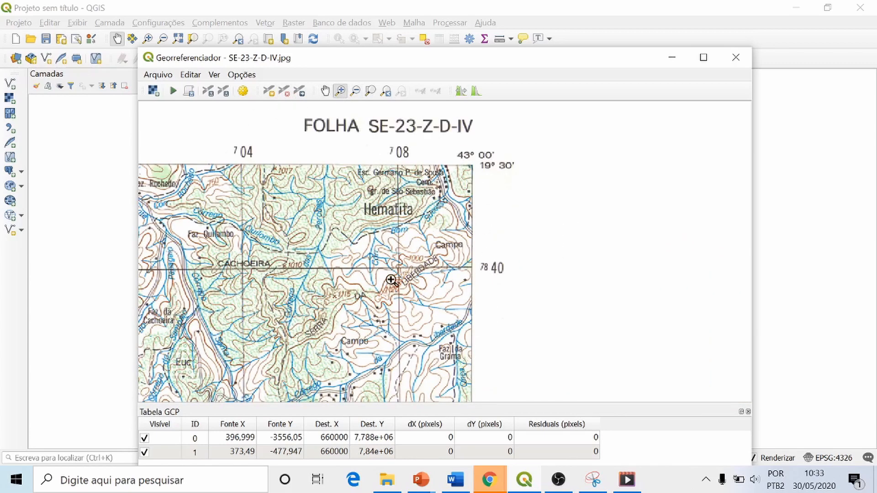
{"action": "left_click_drag", "start_coordinate": [379, 250], "coordinate": [418, 288]}
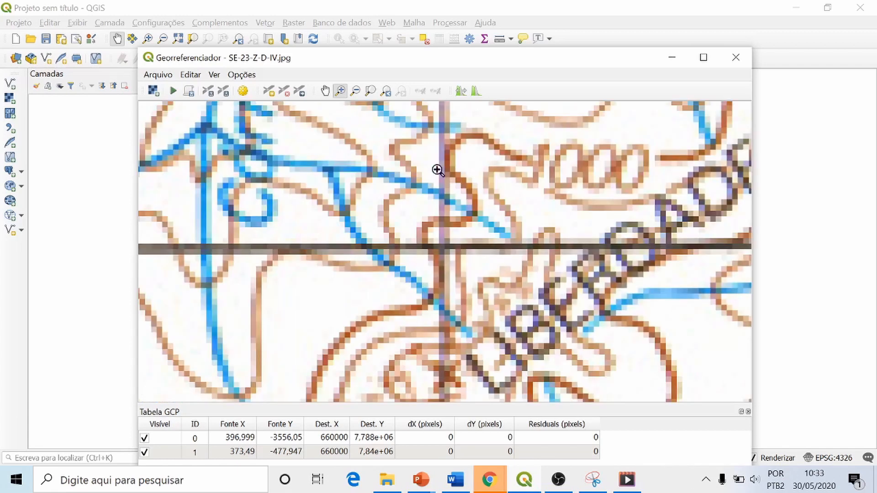
{"action": "left_click", "coordinate": [269, 91]}
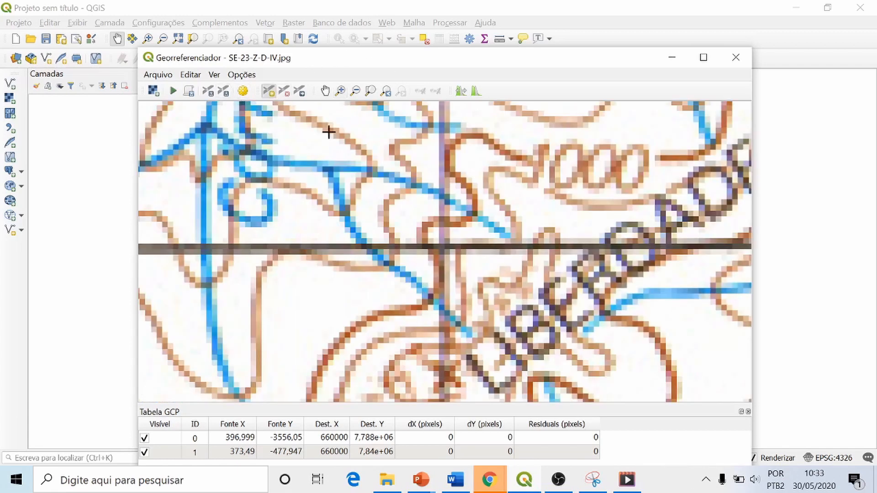
{"action": "left_click", "coordinate": [441, 246]}
Step: Assign the northeast control point the map coordinates X 708000 and Y 7840000 and accept it
{"action": "left_click", "coordinate": [379, 94]}
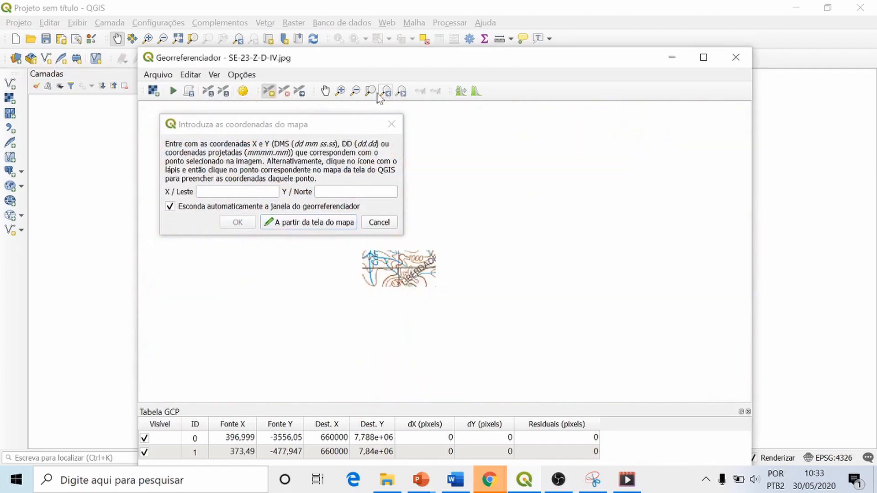
{"action": "left_click_drag", "start_coordinate": [302, 130], "coordinate": [287, 223]}
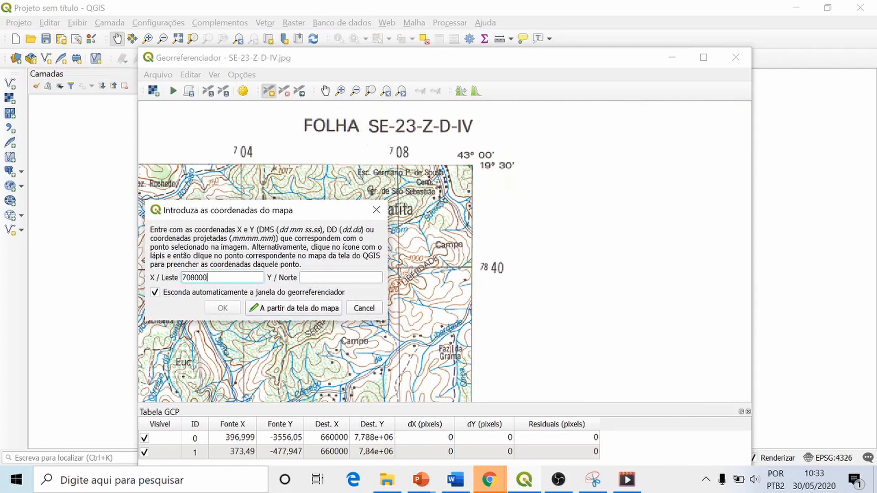
{"action": "key", "text": "Tab"}
{"action": "type", "text": "7"}
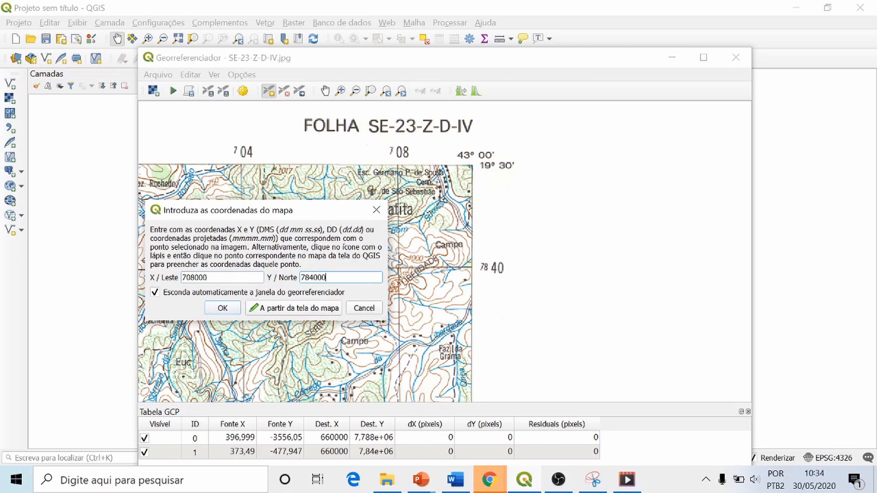
{"action": "left_click", "coordinate": [222, 308]}
Step: Mark a fourth control point where the 708 km E and 7788 km N grid lines cross near the sheet's southeast corner
{"action": "left_click", "coordinate": [386, 94]}
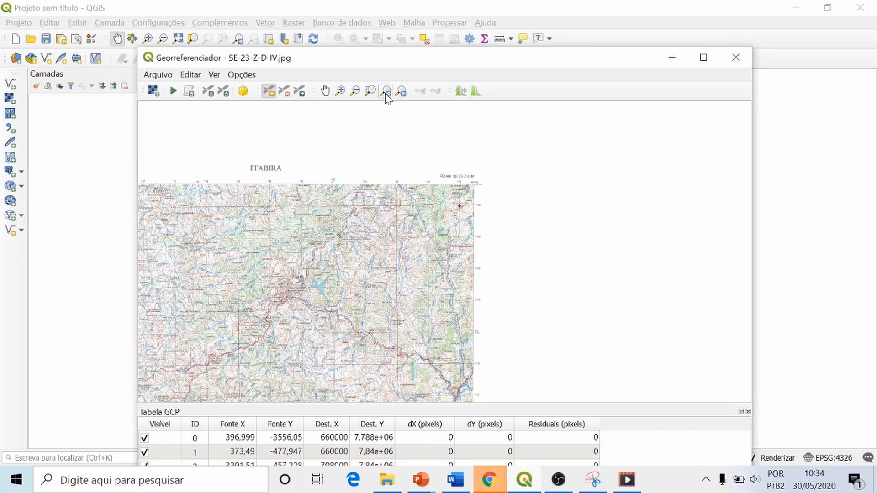
{"action": "left_click", "coordinate": [325, 91]}
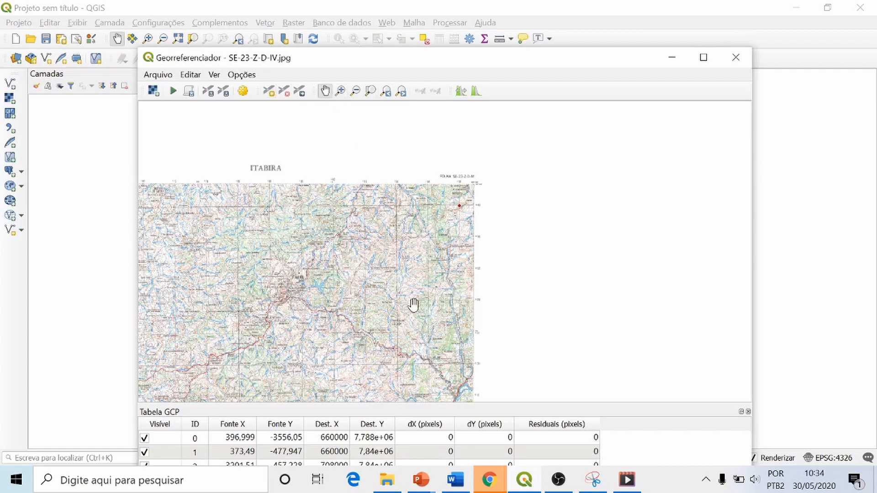
{"action": "left_click_drag", "start_coordinate": [415, 316], "coordinate": [421, 129]}
{"action": "left_click_drag", "start_coordinate": [465, 327], "coordinate": [493, 255]}
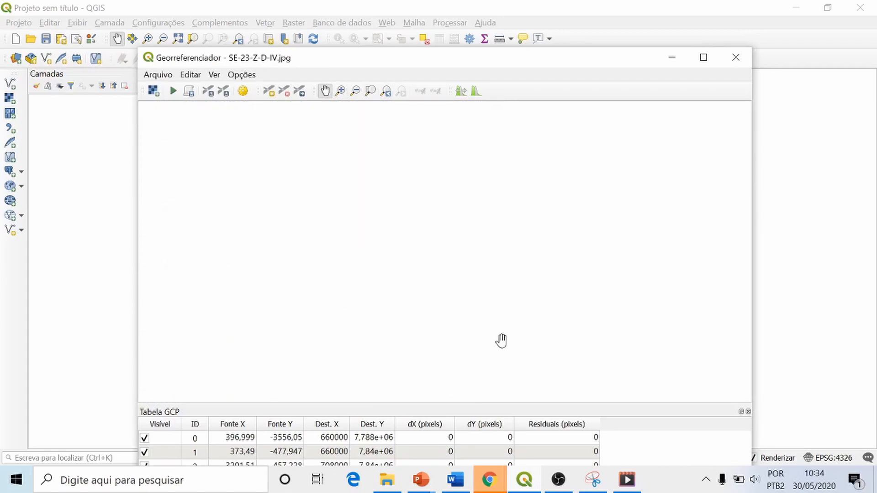
{"action": "left_click", "coordinate": [340, 91]}
{"action": "left_click_drag", "start_coordinate": [481, 252], "coordinate": [516, 281]}
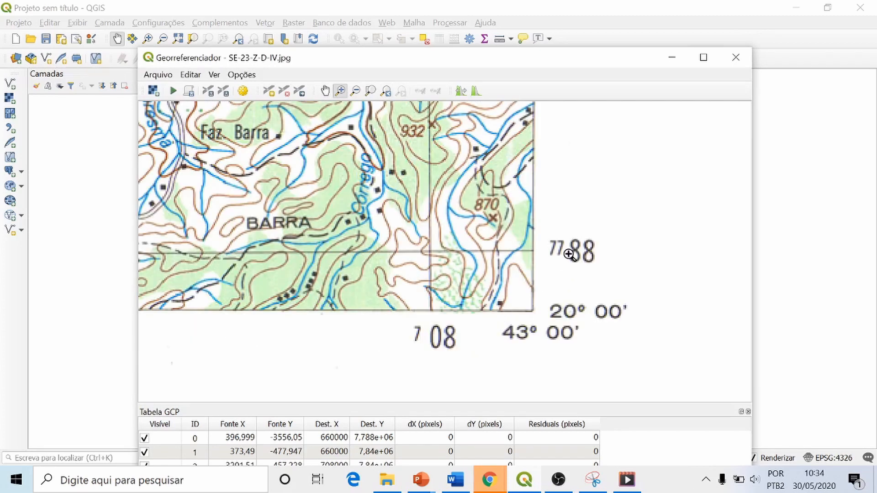
{"action": "left_click_drag", "start_coordinate": [421, 243], "coordinate": [446, 260]}
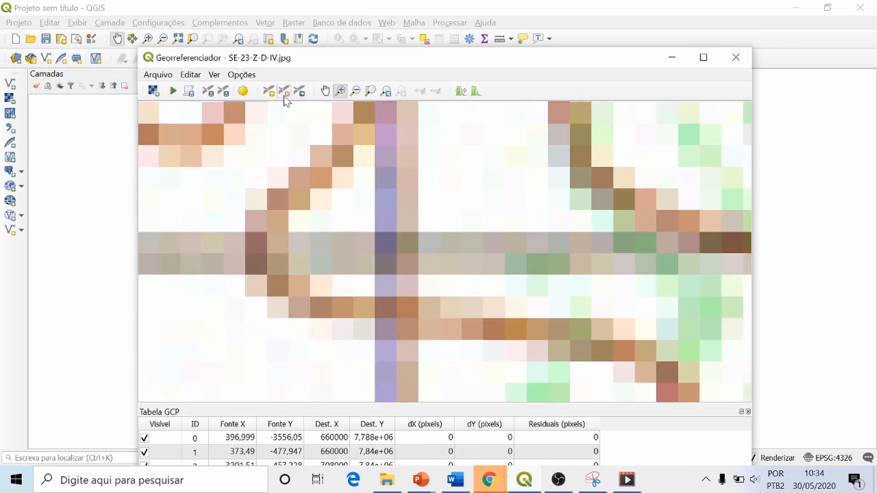
{"action": "left_click", "coordinate": [269, 91]}
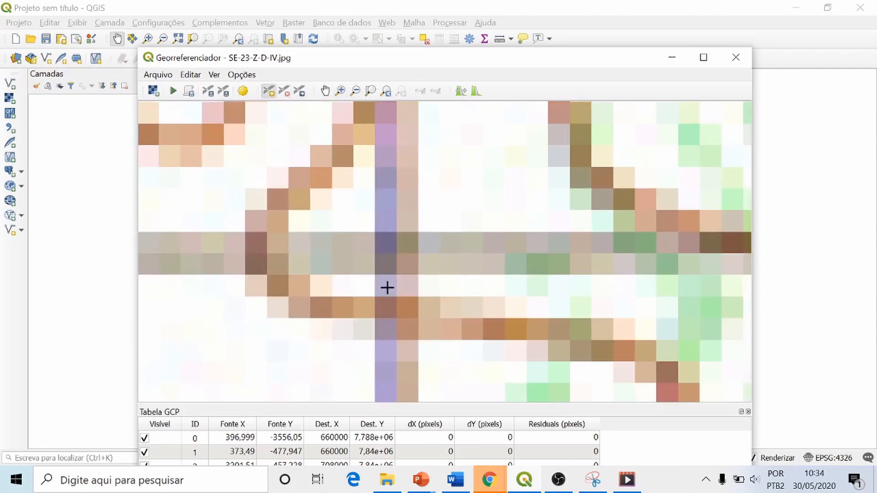
{"action": "left_click", "coordinate": [397, 253]}
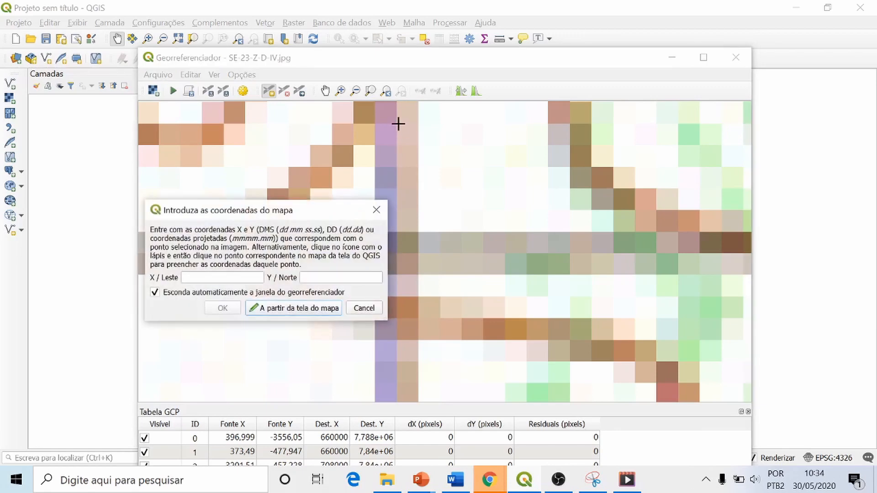
Step: Assign the southeast control point X 708000 and the northing in metres of the 7788 km grid line as Y, and accept it
{"action": "left_click", "coordinate": [385, 92]}
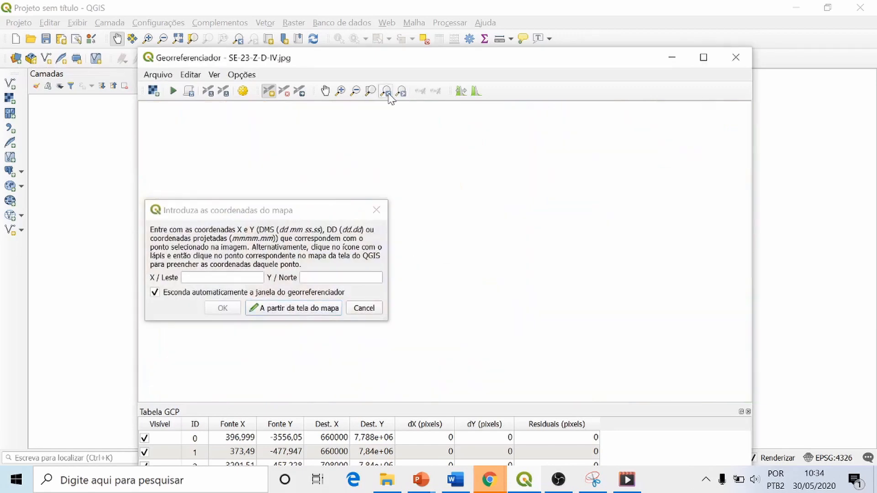
{"action": "left_click", "coordinate": [222, 277]}
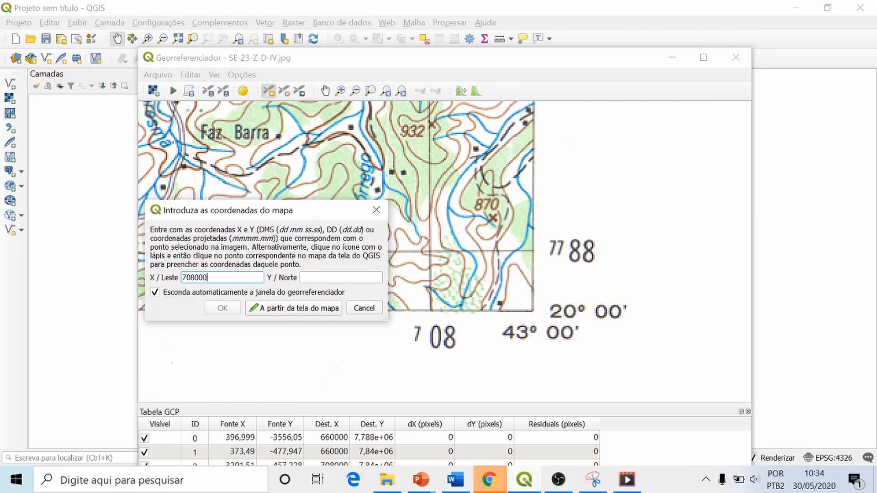
{"action": "key", "text": "Tab"}
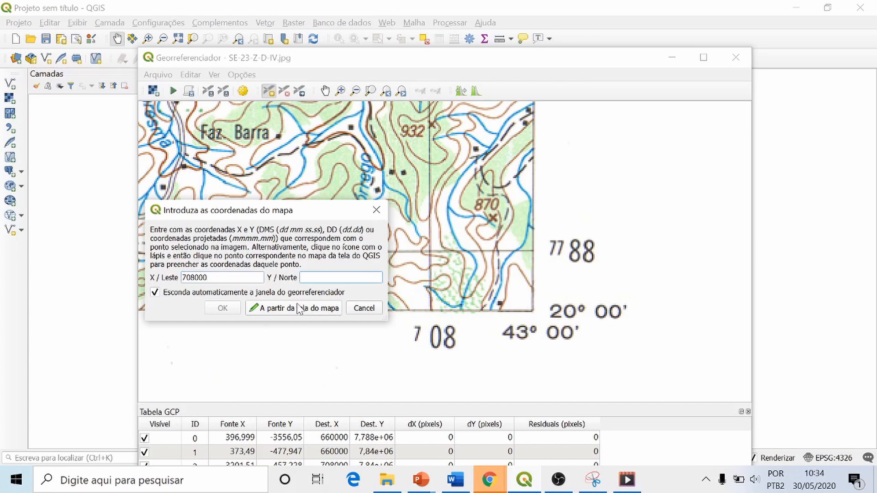
{"action": "type", "text": "7788000"}
{"action": "left_click", "coordinate": [221, 308]}
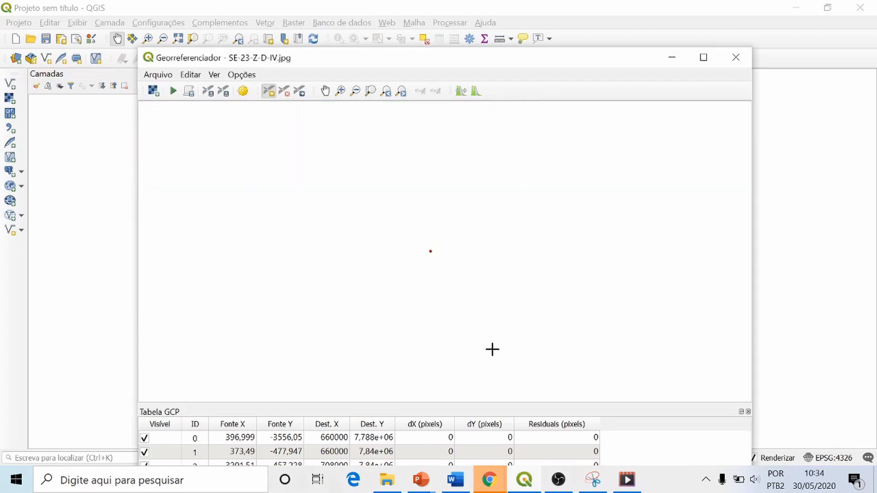
Step: Examine the placed corner points and the grid labels along the sheet's south and west edges to choose a central grid intersection
{"action": "scroll", "coordinate": [489, 249], "scroll_direction": "up", "scroll_amount": 5}
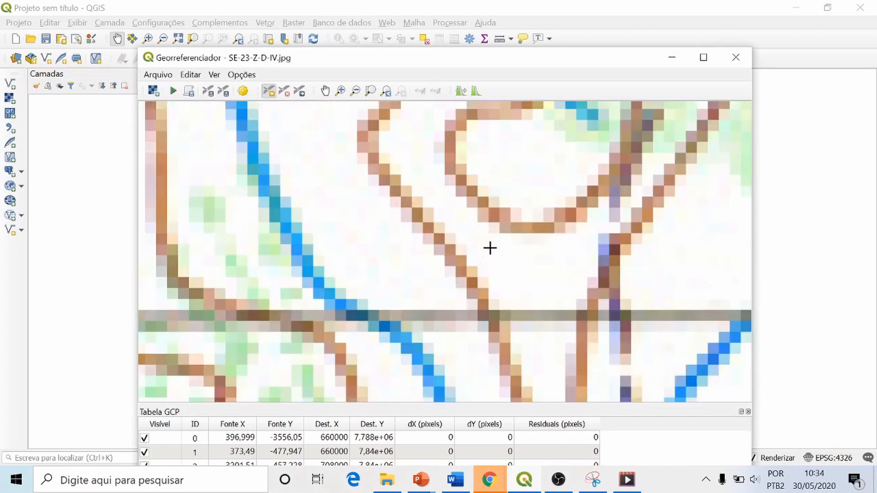
{"action": "scroll", "coordinate": [497, 253], "scroll_direction": "down", "scroll_amount": 5}
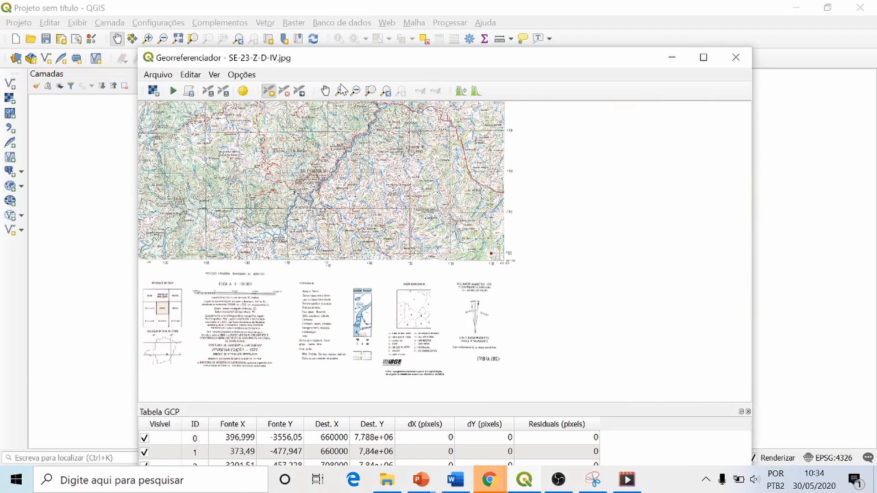
{"action": "left_click", "coordinate": [324, 92]}
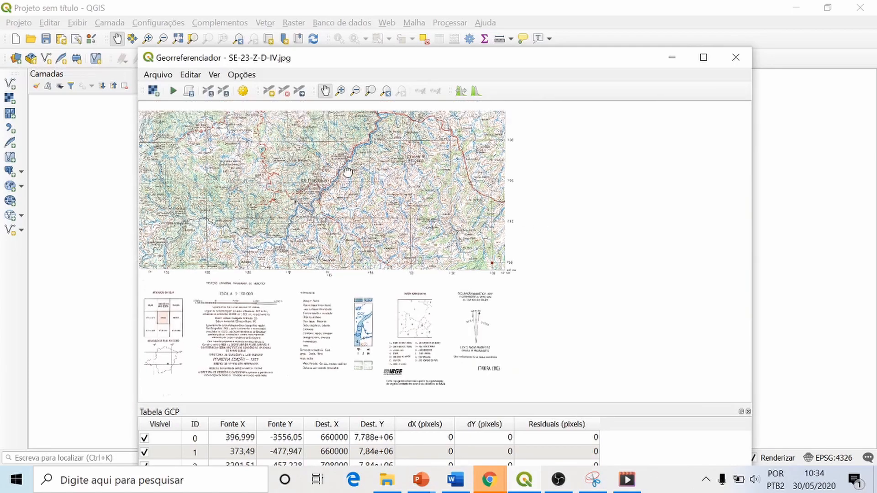
{"action": "left_click_drag", "start_coordinate": [415, 113], "coordinate": [516, 246]}
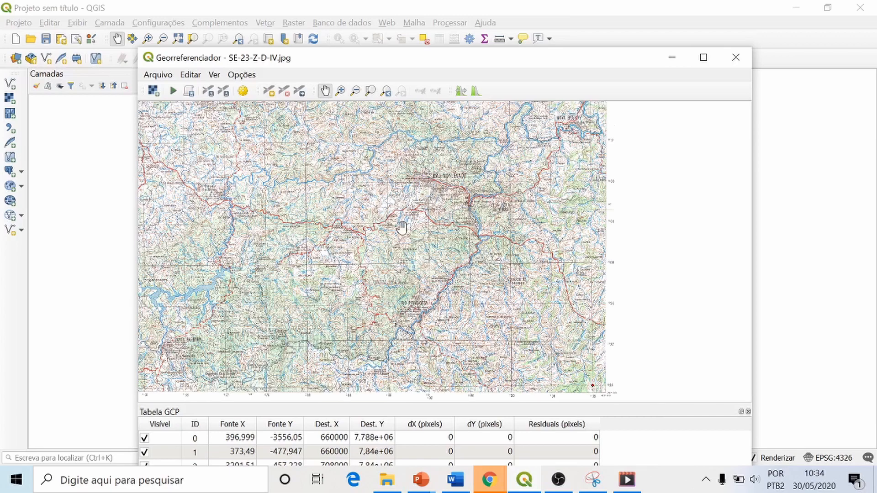
{"action": "left_click_drag", "start_coordinate": [398, 227], "coordinate": [522, 216]}
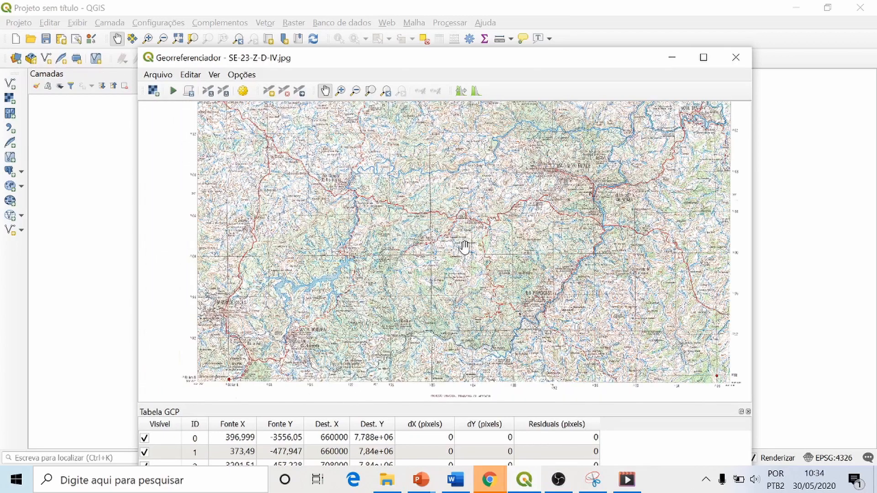
{"action": "left_click_drag", "start_coordinate": [454, 273], "coordinate": [468, 218]}
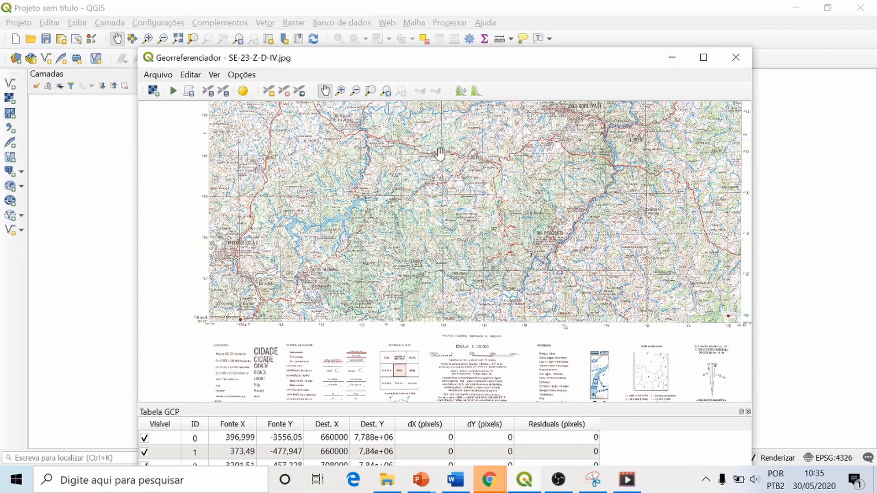
{"action": "left_click_drag", "start_coordinate": [442, 260], "coordinate": [442, 218]}
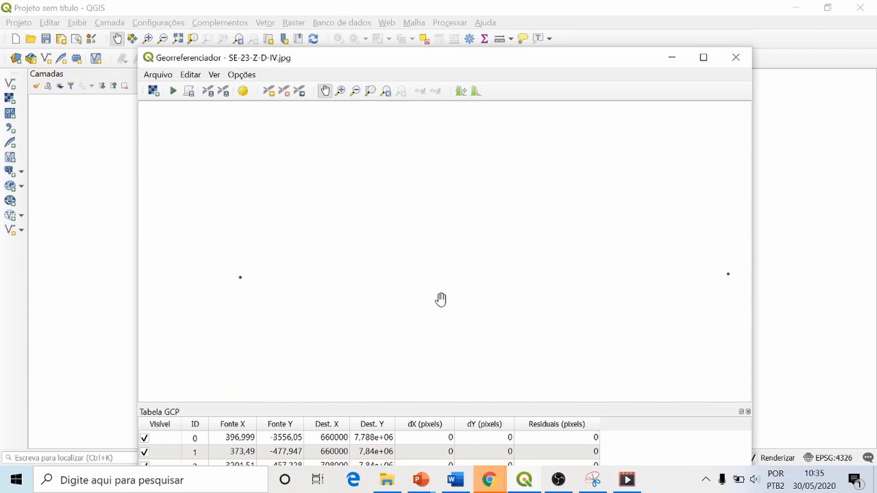
{"action": "scroll", "coordinate": [442, 260], "scroll_direction": "down", "scroll_amount": 1}
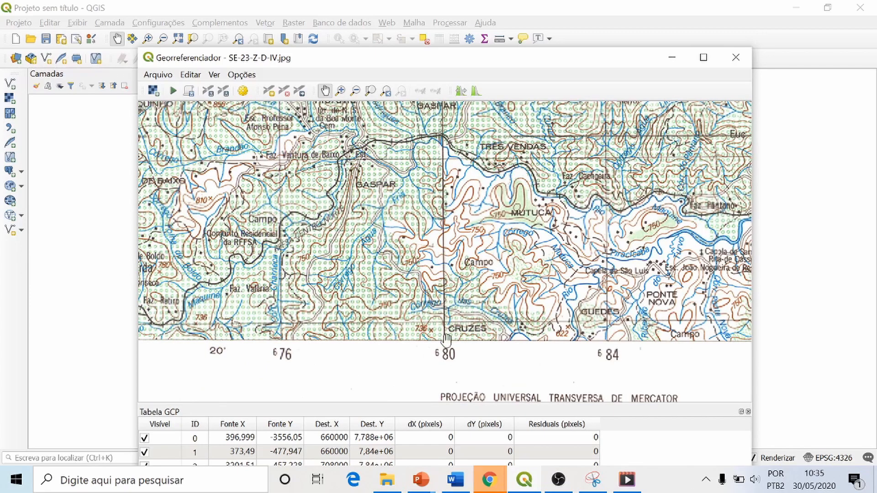
{"action": "scroll", "coordinate": [465, 261], "scroll_direction": "down", "scroll_amount": 1}
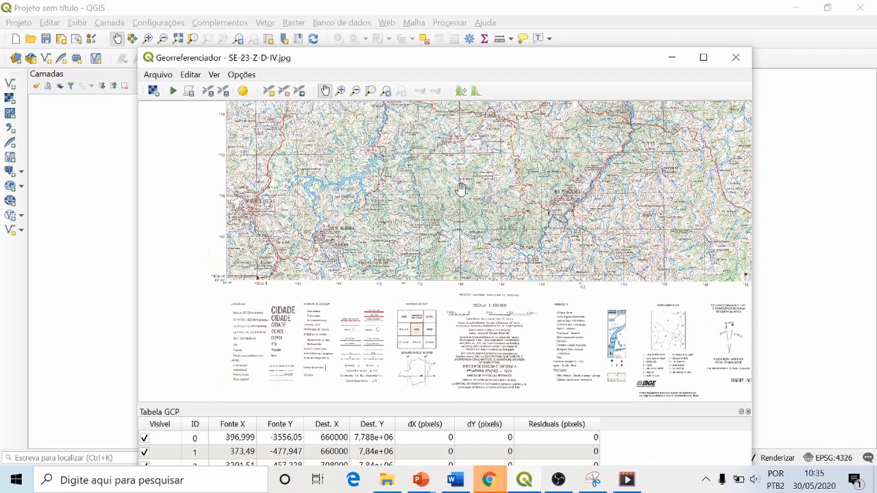
{"action": "left_click_drag", "start_coordinate": [460, 124], "coordinate": [464, 167]}
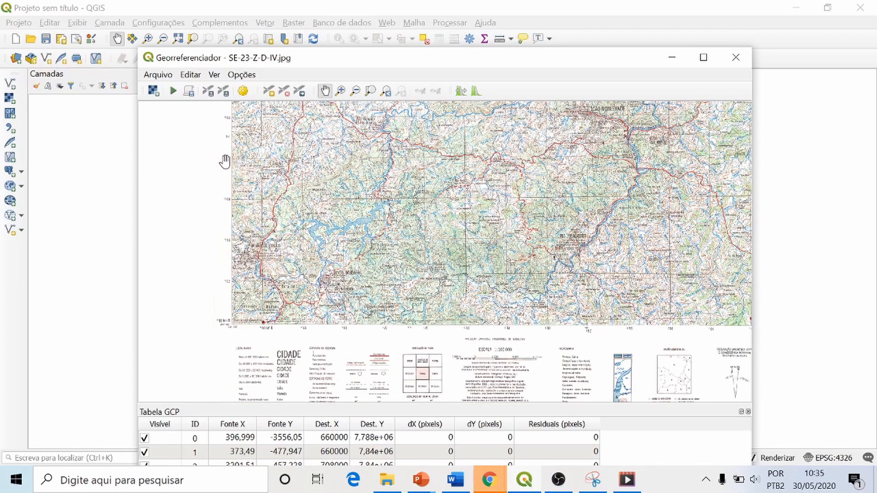
{"action": "scroll", "coordinate": [222, 162], "scroll_direction": "up", "scroll_amount": 2}
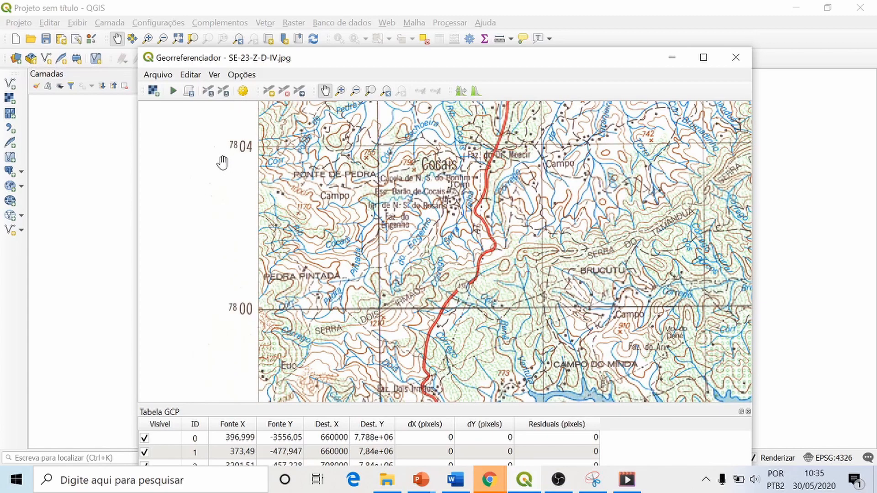
{"action": "scroll", "coordinate": [223, 162], "scroll_direction": "up", "scroll_amount": 1}
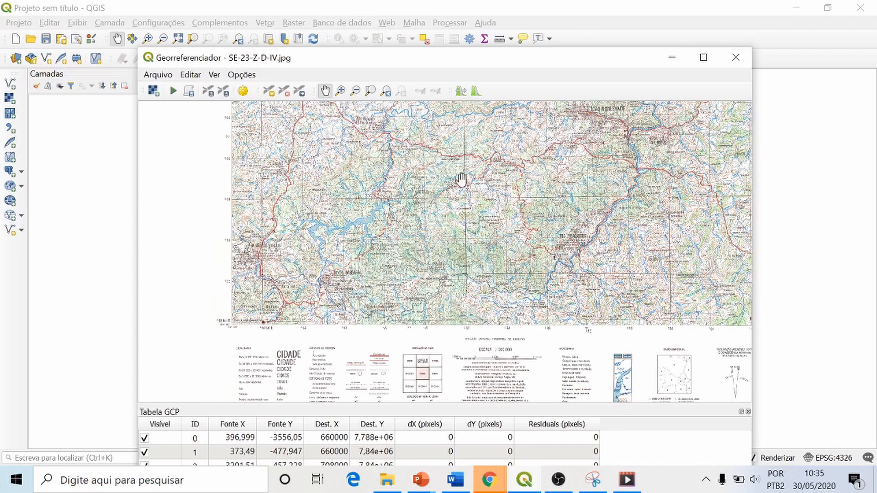
Step: Mark a fifth control point where the 680 km E and 7804 km N grid lines cross near the middle of the sheet
{"action": "left_click", "coordinate": [340, 91]}
{"action": "left_click_drag", "start_coordinate": [455, 144], "coordinate": [481, 185]}
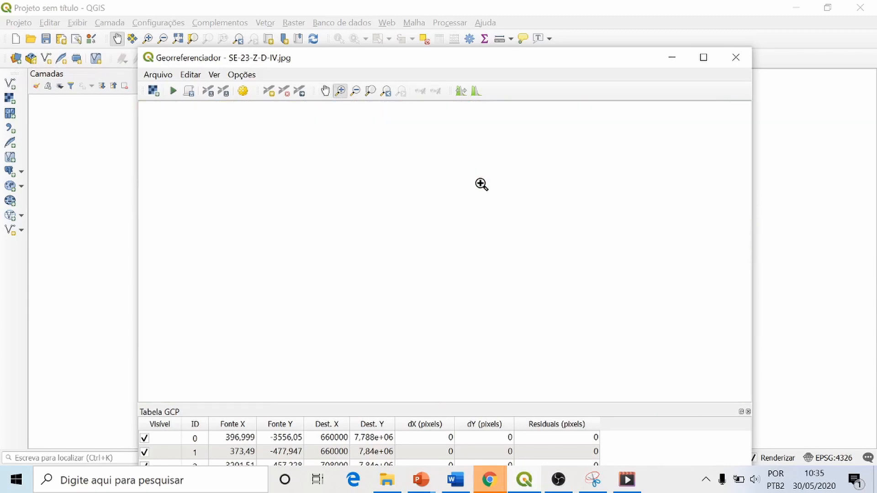
{"action": "left_click", "coordinate": [269, 91]}
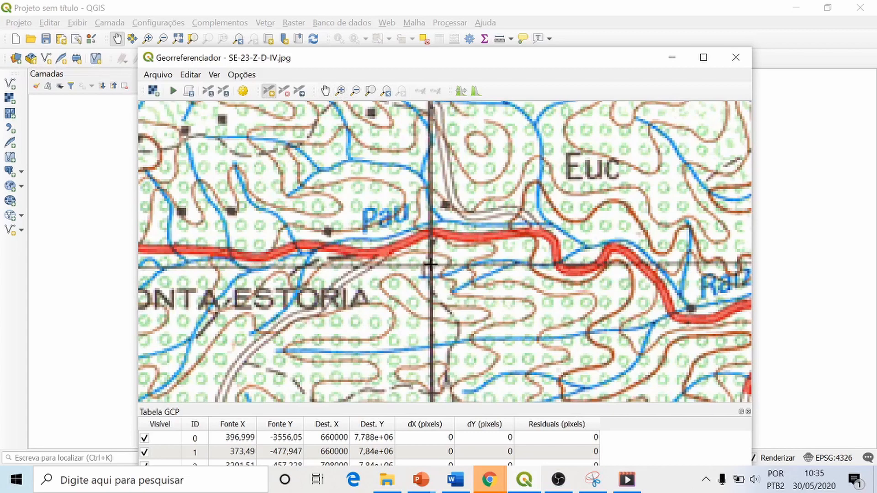
{"action": "scroll", "coordinate": [430, 264], "scroll_direction": "down", "scroll_amount": 2}
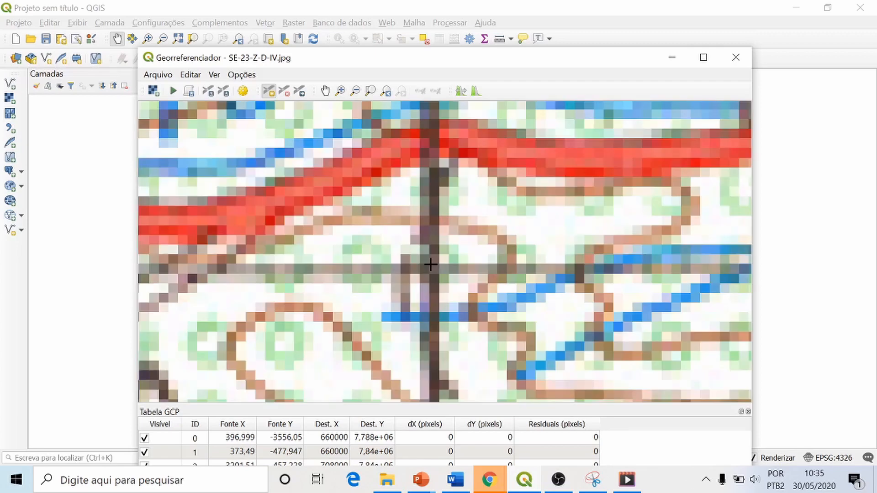
{"action": "left_click", "coordinate": [430, 269]}
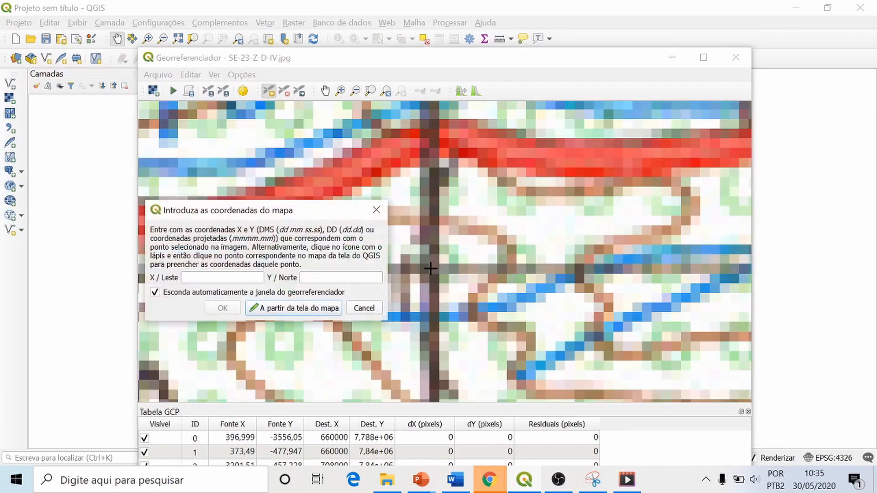
Step: Find the 680 km easting label along the sheet's south edge and set the central control point's X to 680000
{"action": "scroll", "coordinate": [428, 188], "scroll_direction": "up", "scroll_amount": 3}
{"action": "scroll", "coordinate": [429, 188], "scroll_direction": "down", "scroll_amount": 7}
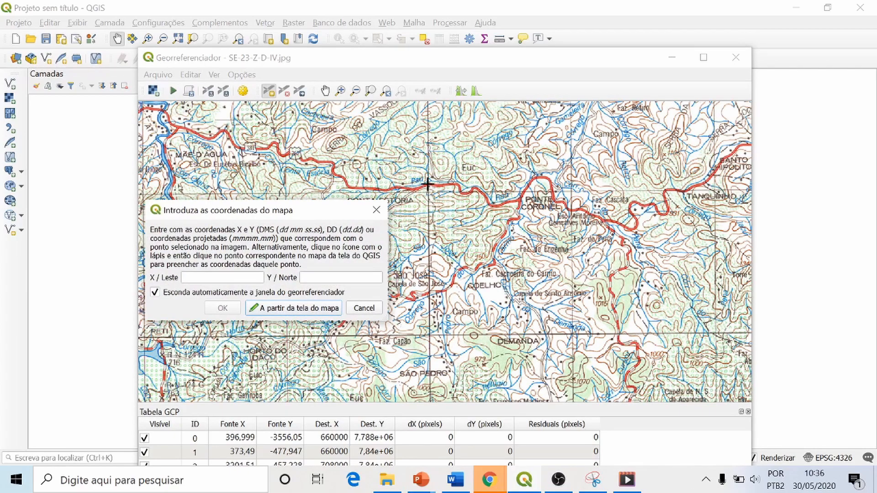
{"action": "scroll", "coordinate": [428, 184], "scroll_direction": "down", "scroll_amount": 4}
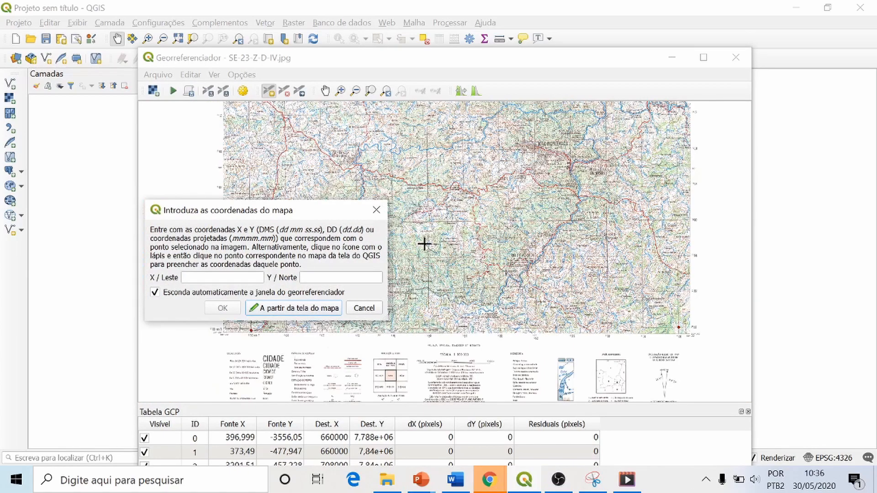
{"action": "left_click", "coordinate": [341, 91]}
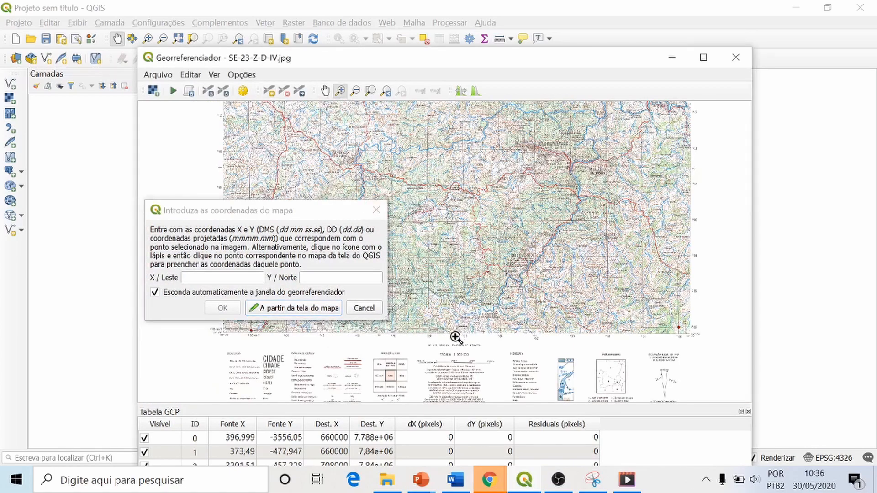
{"action": "left_click_drag", "start_coordinate": [419, 322], "coordinate": [449, 351]}
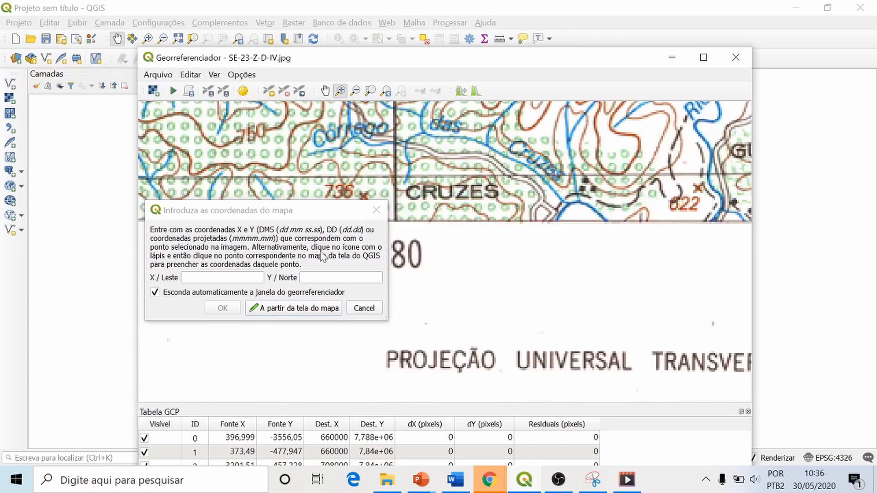
{"action": "left_click_drag", "start_coordinate": [311, 213], "coordinate": [618, 198]}
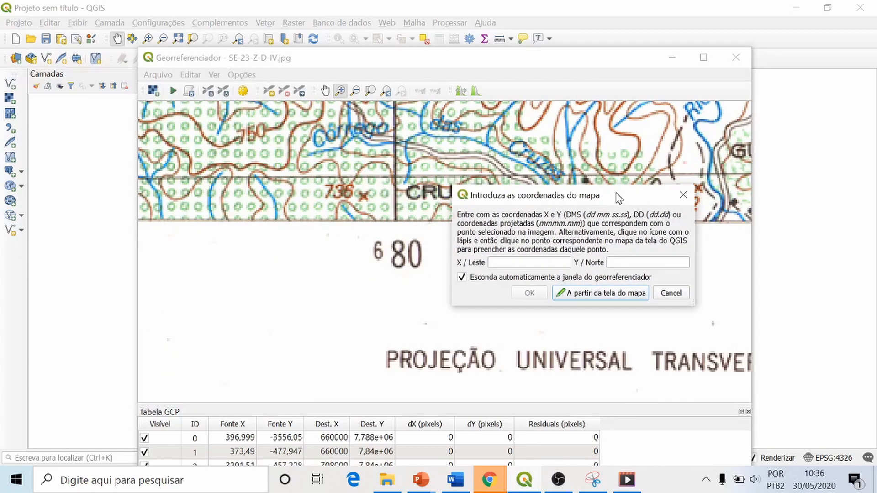
{"action": "left_click", "coordinate": [490, 262]}
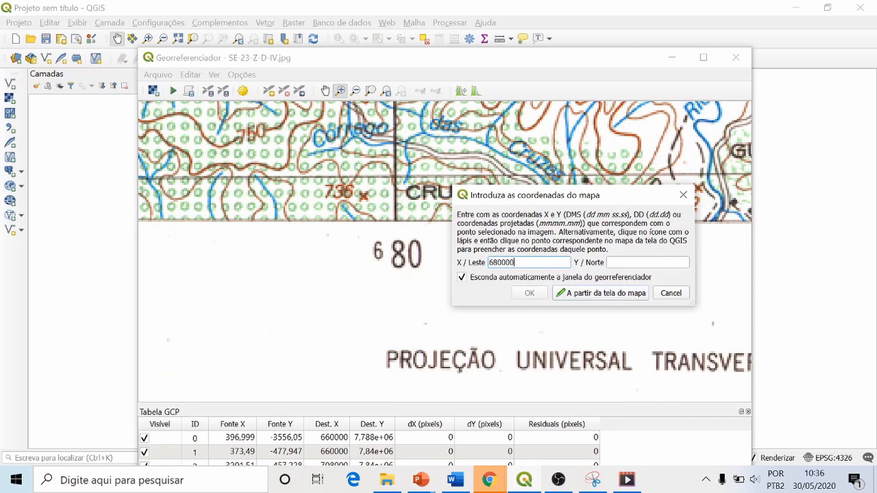
Step: Find the 7804 km northing label on the sheet's west edge, set the central point's Y to 7804000, and accept the coordinates
{"action": "left_click", "coordinate": [387, 91]}
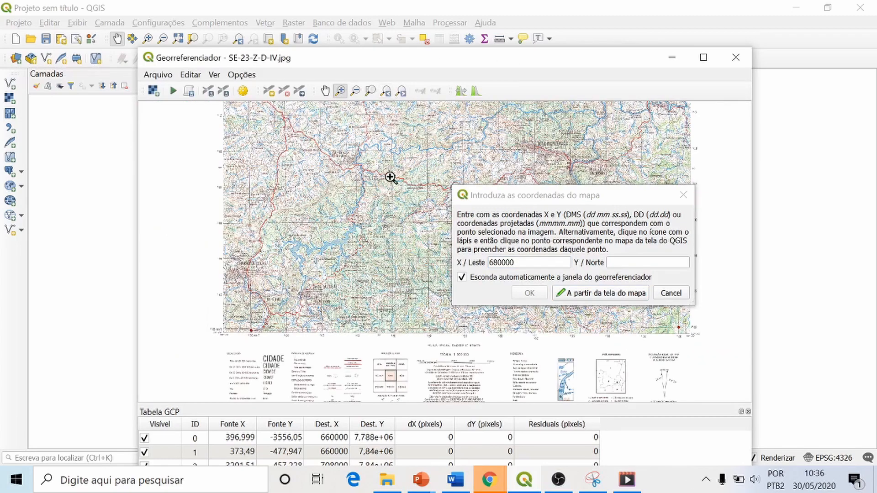
{"action": "left_click_drag", "start_coordinate": [204, 179], "coordinate": [243, 198]}
{"action": "left_click", "coordinate": [608, 262]}
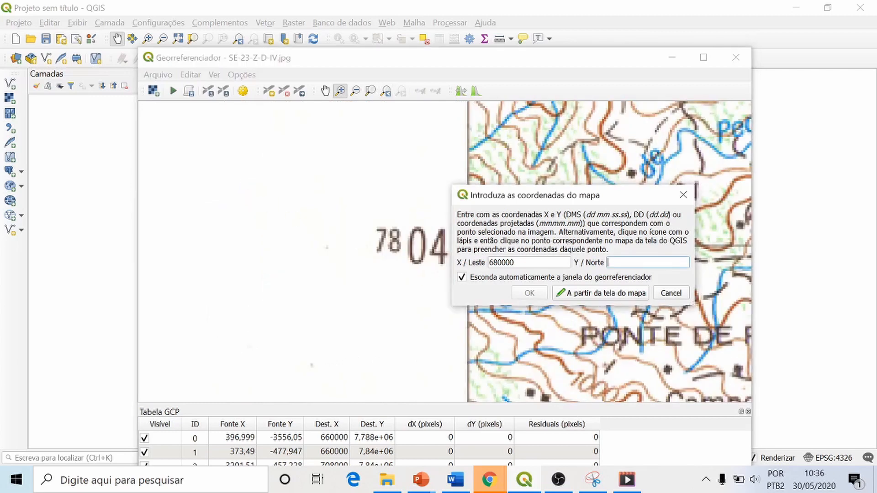
{"action": "type", "text": "7804000"}
{"action": "left_click", "coordinate": [530, 293]}
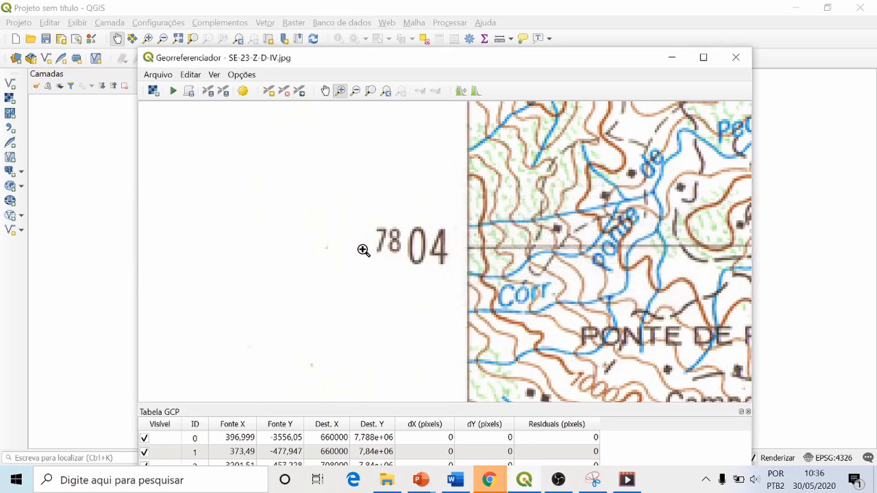
Step: Examine the distribution of the five control points over the whole sheet and all their rows in the GCP table
{"action": "left_click", "coordinate": [354, 90]}
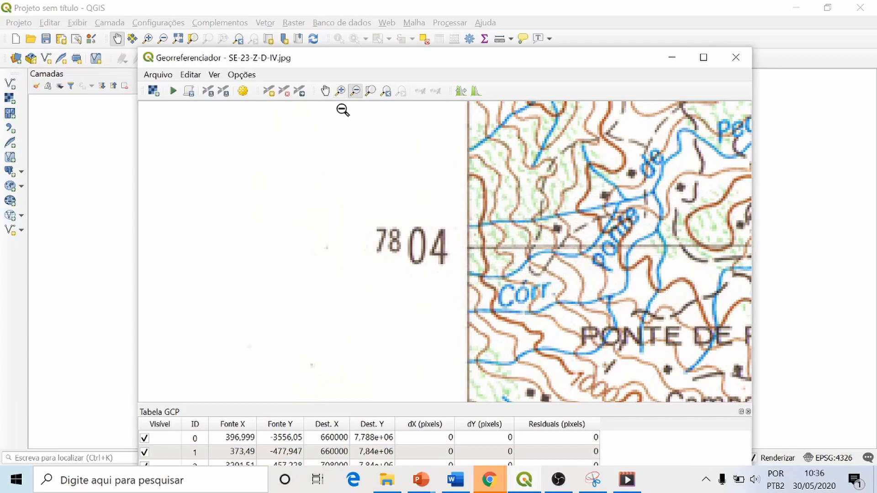
{"action": "left_click_drag", "start_coordinate": [314, 179], "coordinate": [462, 274]}
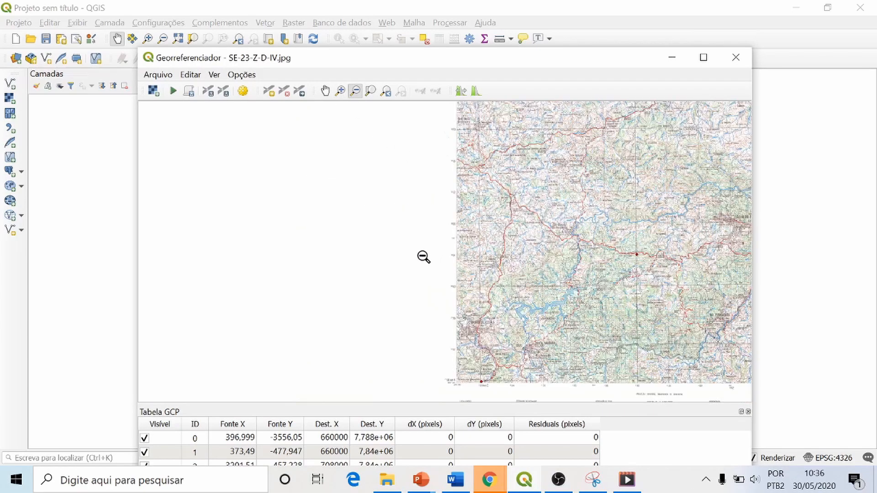
{"action": "left_click_drag", "start_coordinate": [407, 178], "coordinate": [496, 250]}
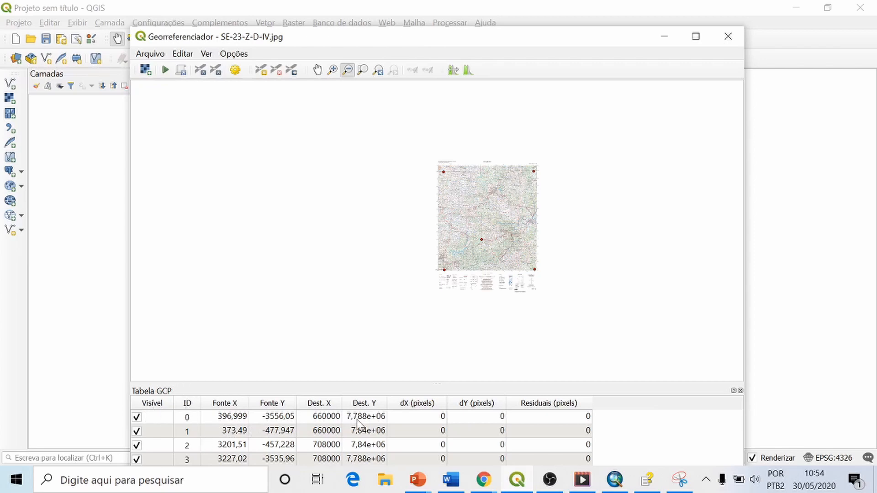
{"action": "left_click_drag", "start_coordinate": [442, 384], "coordinate": [442, 308]}
{"action": "left_click_drag", "start_coordinate": [439, 385], "coordinate": [440, 306]}
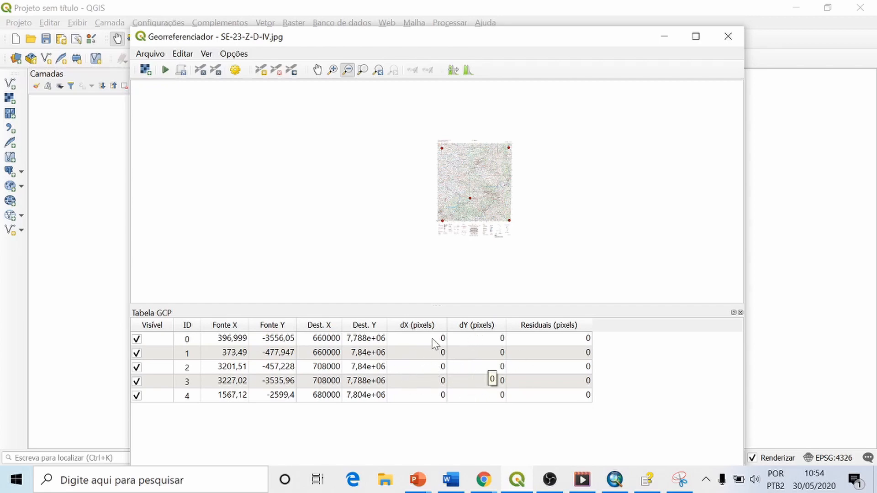
{"action": "left_click_drag", "start_coordinate": [431, 303], "coordinate": [431, 383]}
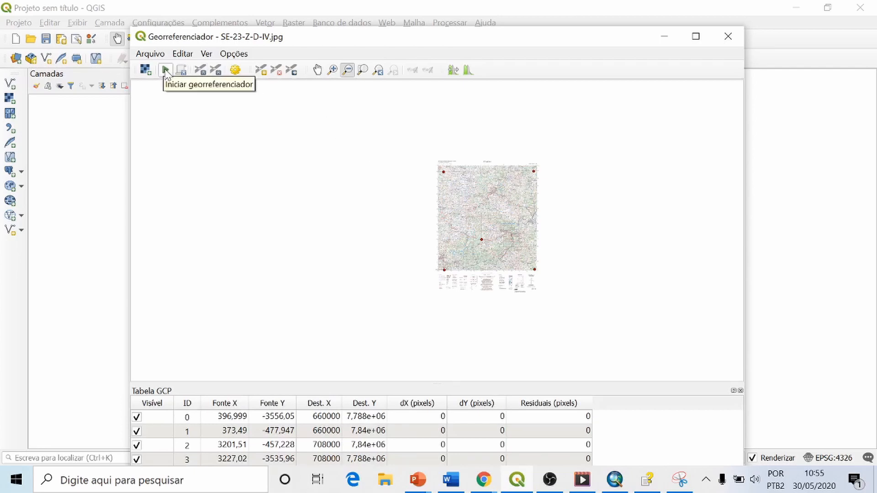
Step: Start the georeferencing and set the transformation type to Linear in the transformation settings
{"action": "left_click", "coordinate": [165, 70]}
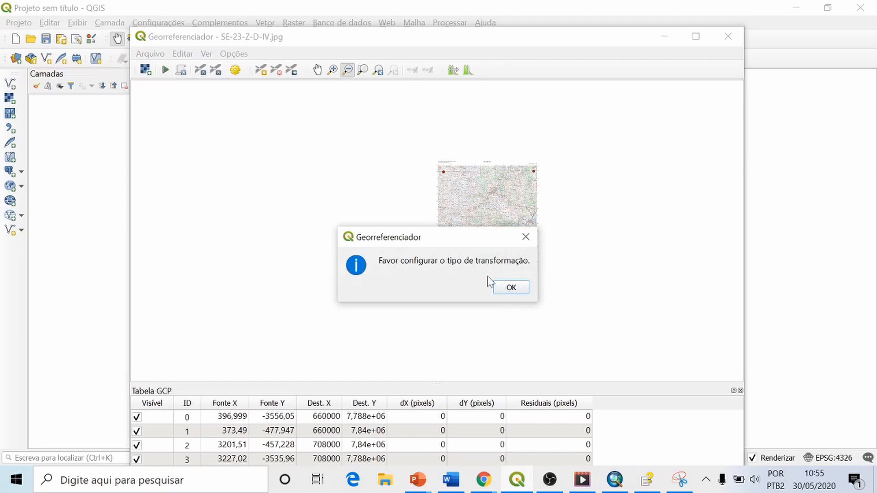
{"action": "left_click", "coordinate": [509, 288]}
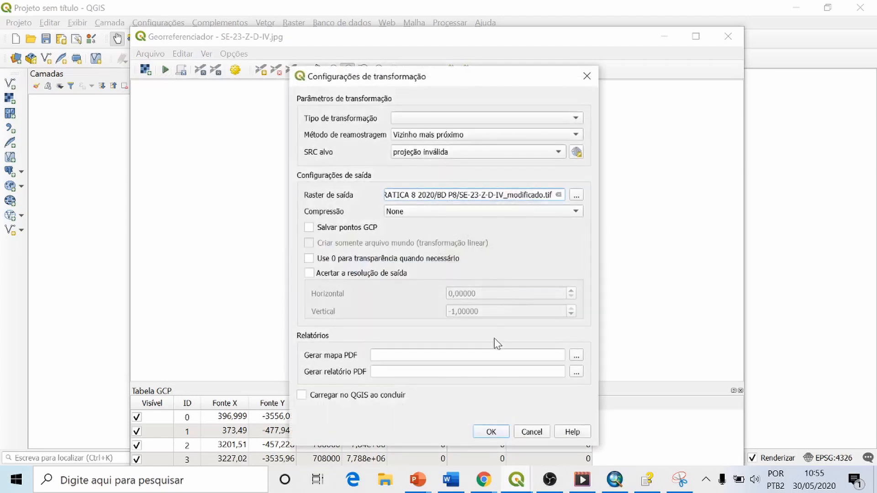
{"action": "left_click_drag", "start_coordinate": [453, 83], "coordinate": [442, 27]}
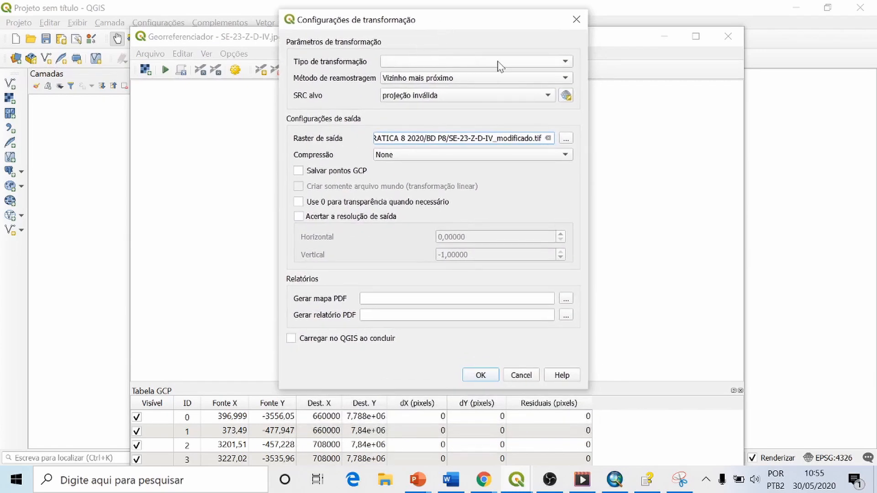
{"action": "left_click", "coordinate": [567, 62]}
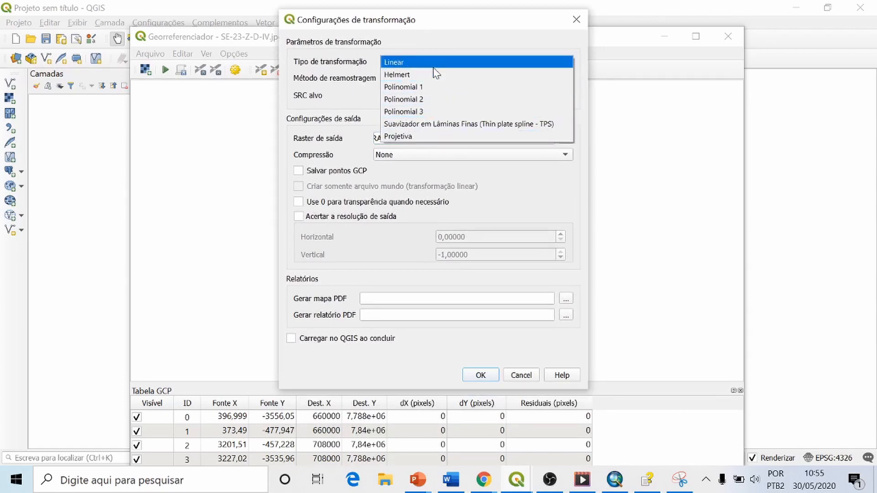
{"action": "left_click", "coordinate": [401, 62]}
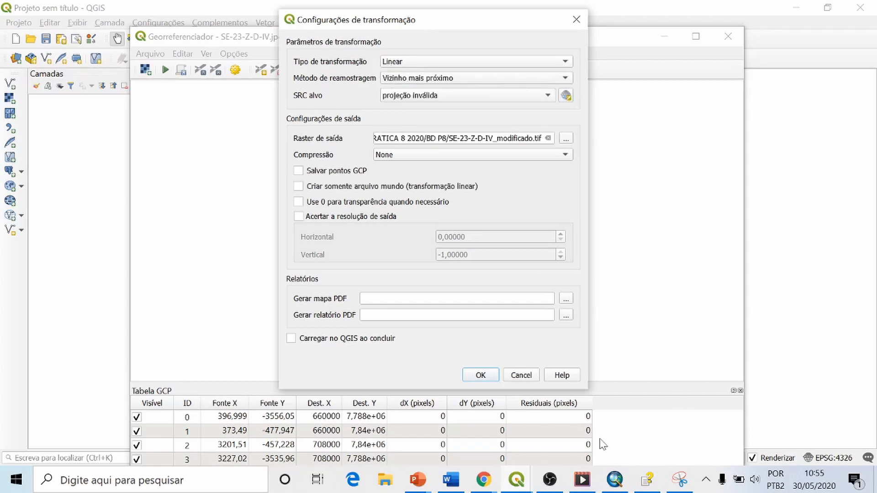
Step: Switch to the PowerPoint slide show and view the slide comparing affine, second-order and third-order polynomial transformations
{"action": "left_click", "coordinate": [515, 485]}
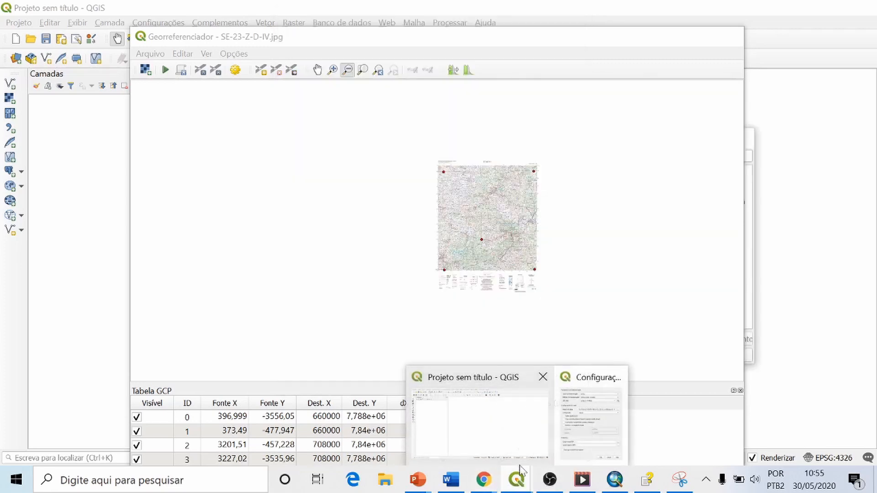
{"action": "mouse_move", "coordinate": [418, 483]}
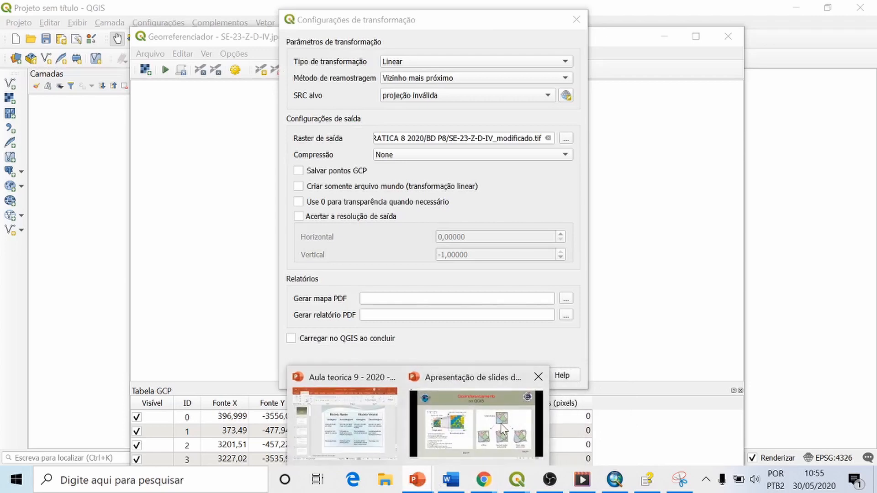
{"action": "left_click", "coordinate": [502, 429]}
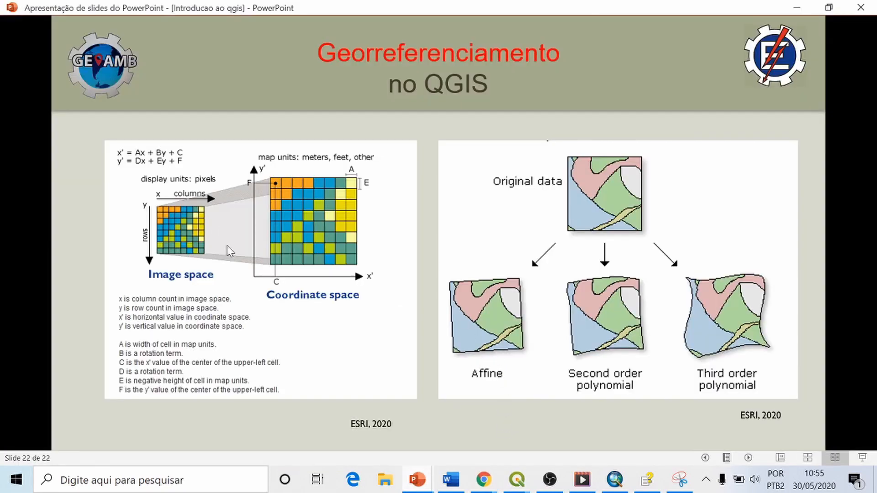
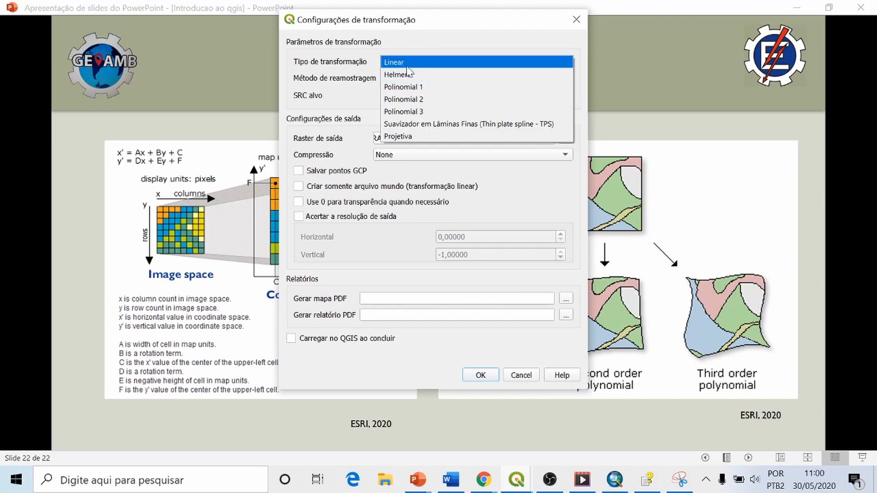
Step: Keep Linear as the transformation type and look through the coordinate systems offered for the target CRS
{"action": "left_click", "coordinate": [406, 64]}
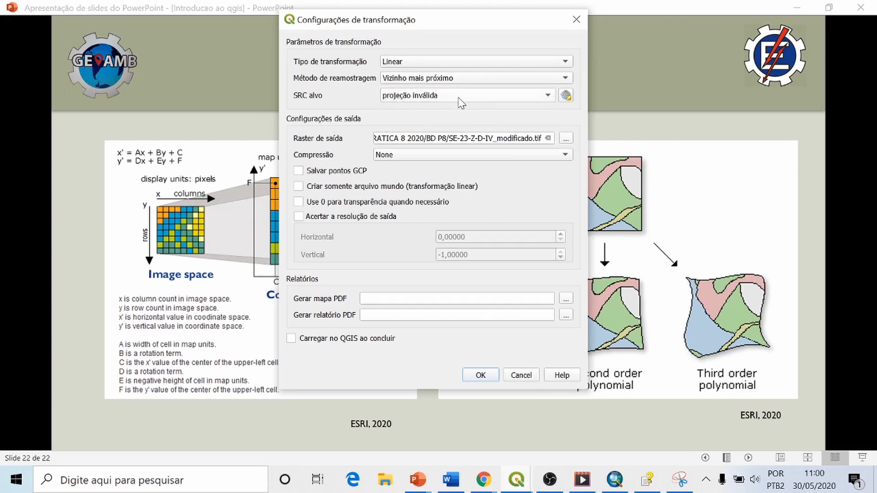
{"action": "left_click", "coordinate": [550, 98]}
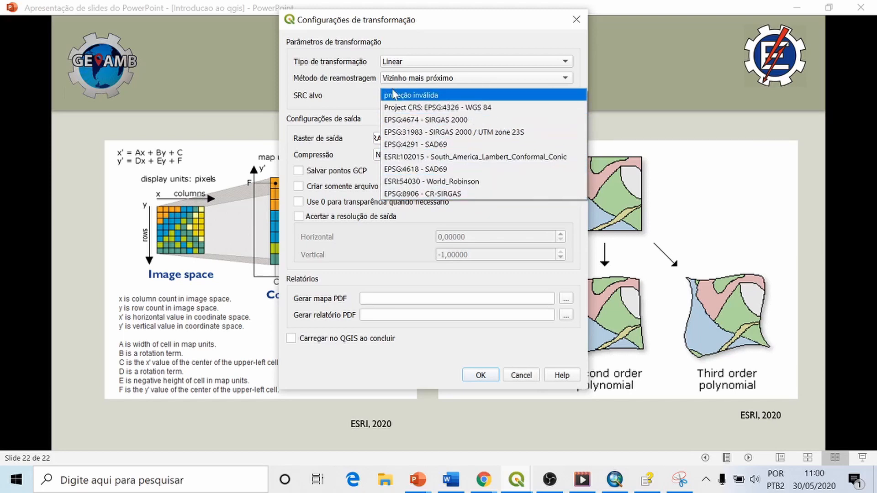
{"action": "left_click", "coordinate": [350, 93]}
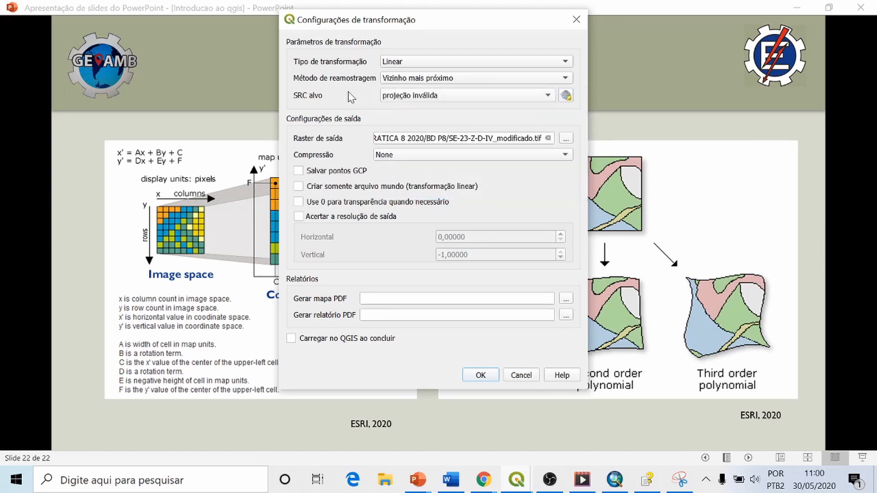
Step: Find SAD69 in the coordinate system selector and set the target CRS to SAD69(96) / UTM zone 23S (EPSG:5533)
{"action": "left_click", "coordinate": [566, 97]}
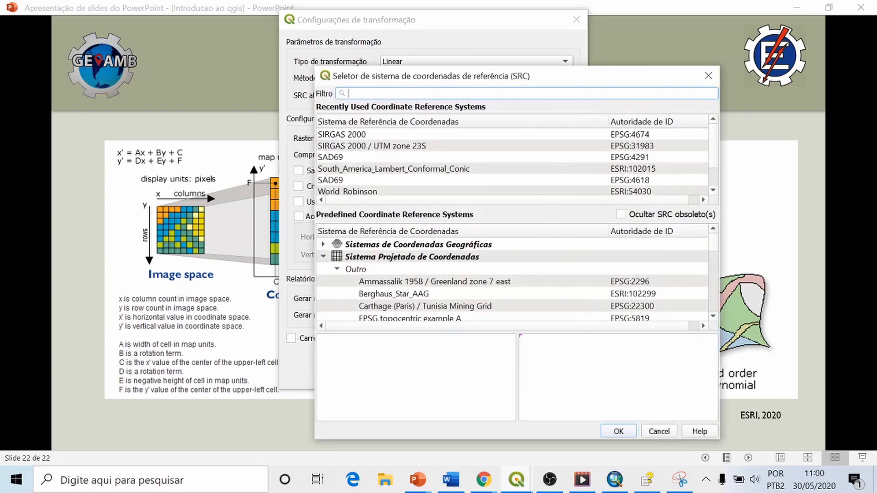
{"action": "left_click_drag", "start_coordinate": [539, 80], "coordinate": [433, 58]}
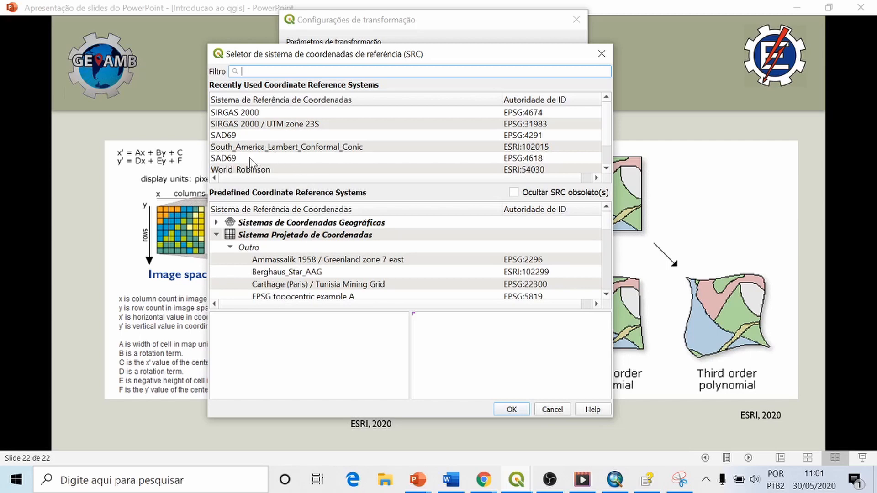
{"action": "left_click", "coordinate": [230, 163]}
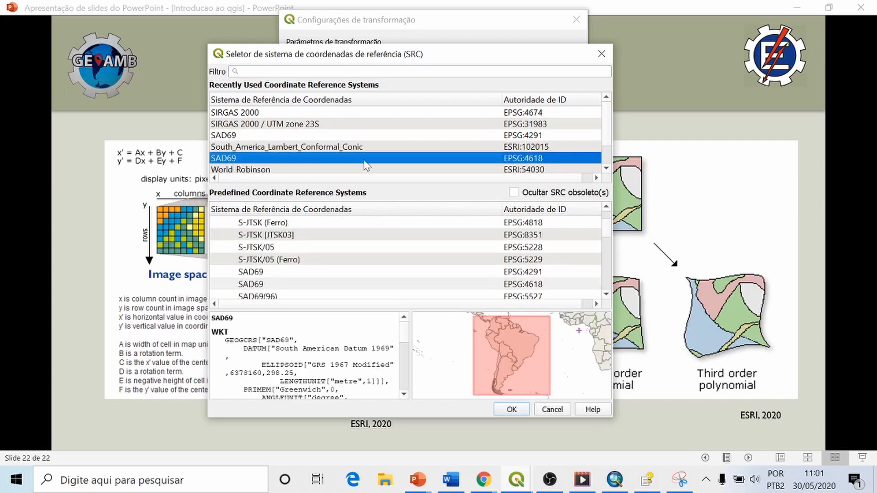
{"action": "left_click", "coordinate": [265, 71]}
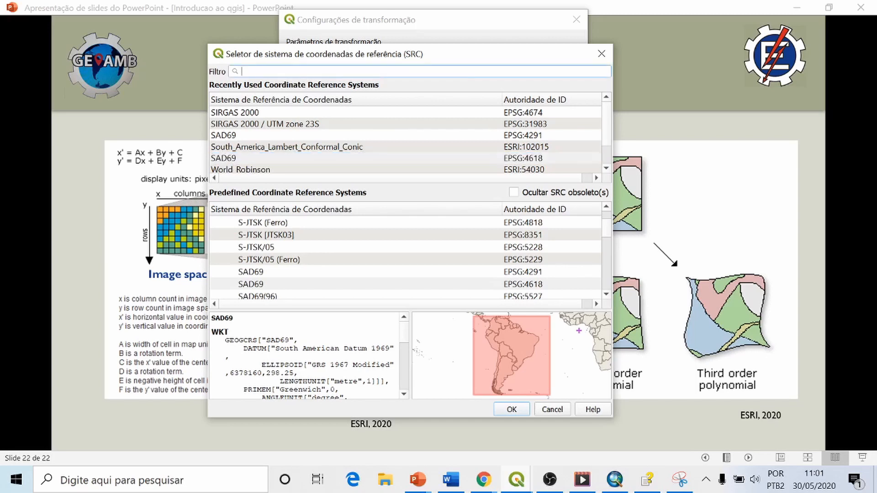
{"action": "type", "text": "SA"}
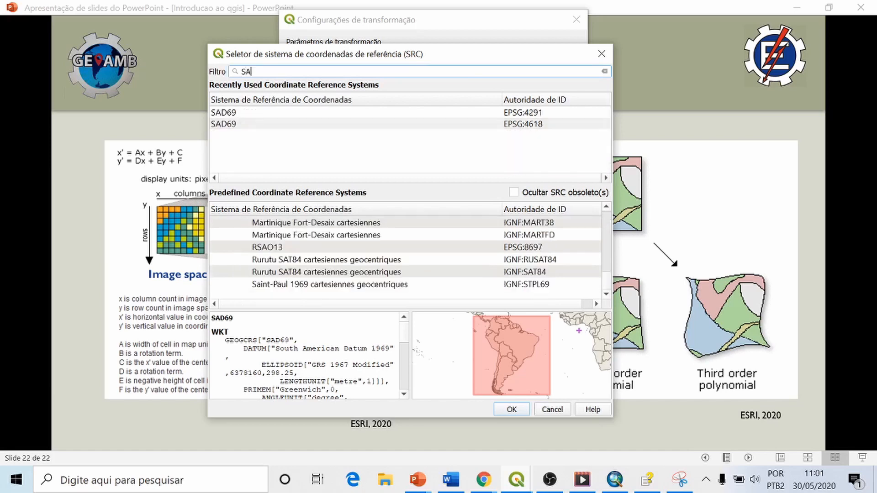
{"action": "type", "text": "D"}
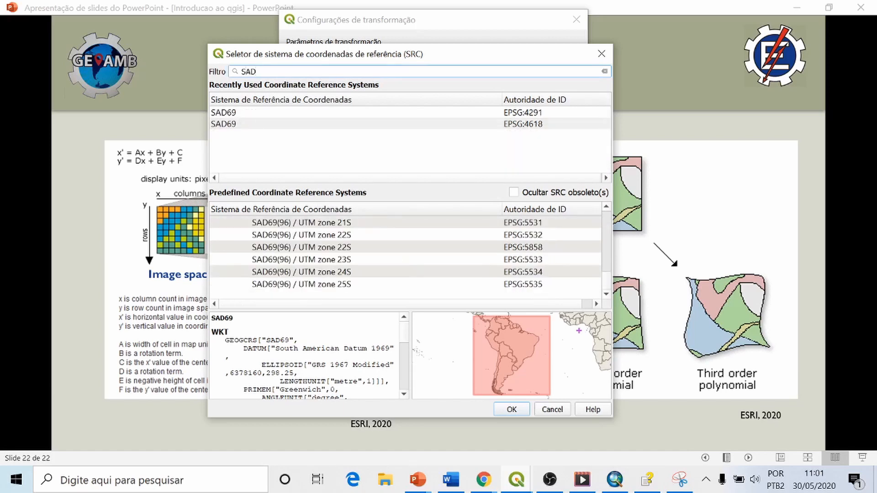
{"action": "type", "text": "69"}
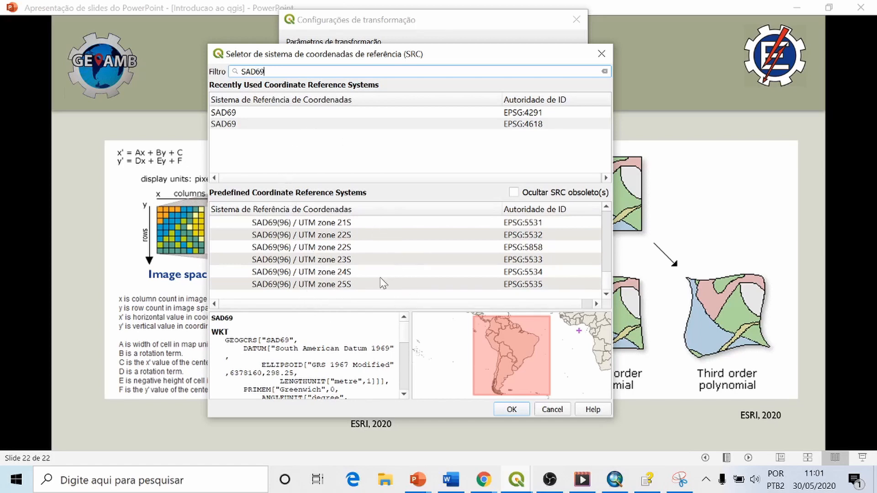
{"action": "left_click", "coordinate": [338, 263]}
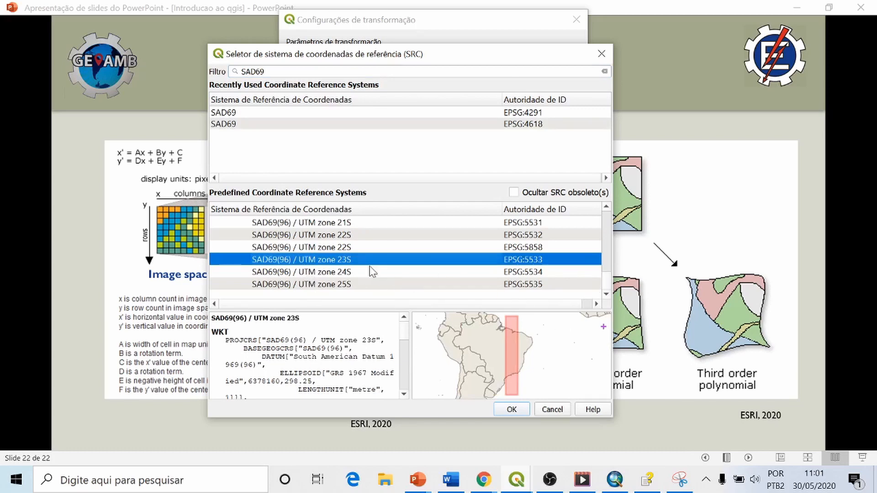
{"action": "left_click", "coordinate": [510, 410]}
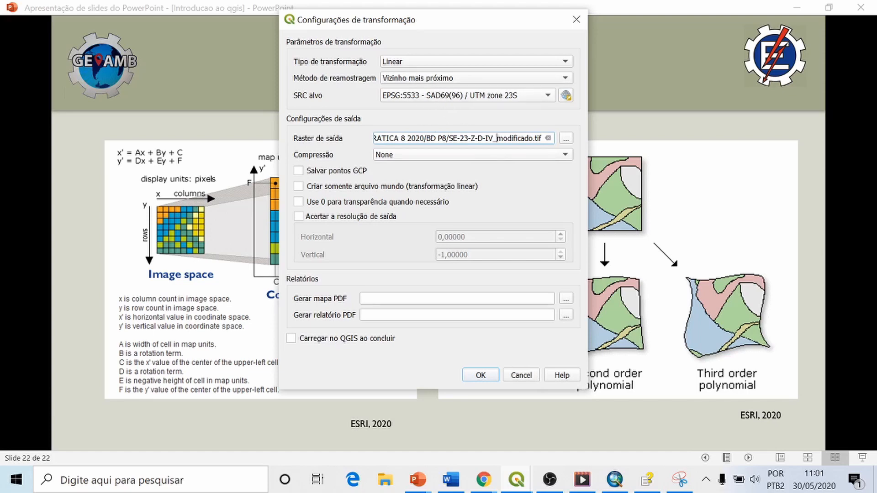
Step: Replace "modificado" with "geo" in the output raster's file name, giving SE-23-Z-D-IV_geo
{"action": "left_click_drag", "start_coordinate": [459, 138], "coordinate": [489, 138]}
{"action": "left_click_drag", "start_coordinate": [497, 138], "coordinate": [525, 138]}
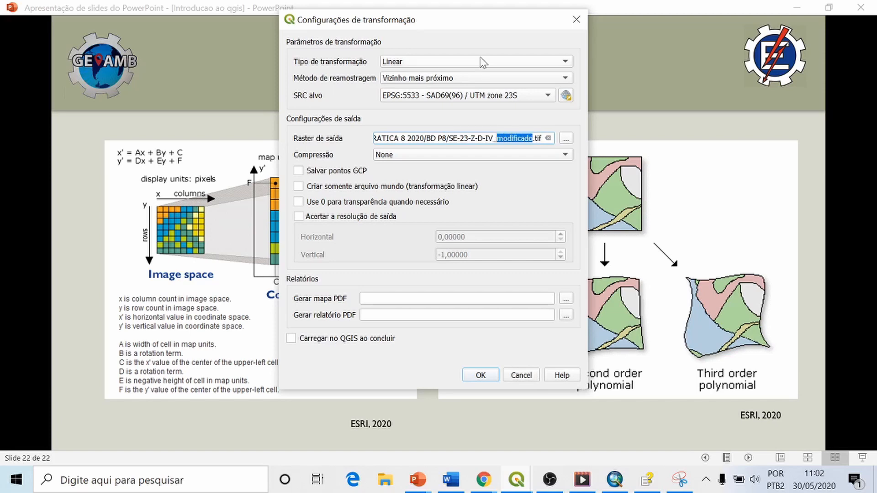
{"action": "type", "text": "ge"}
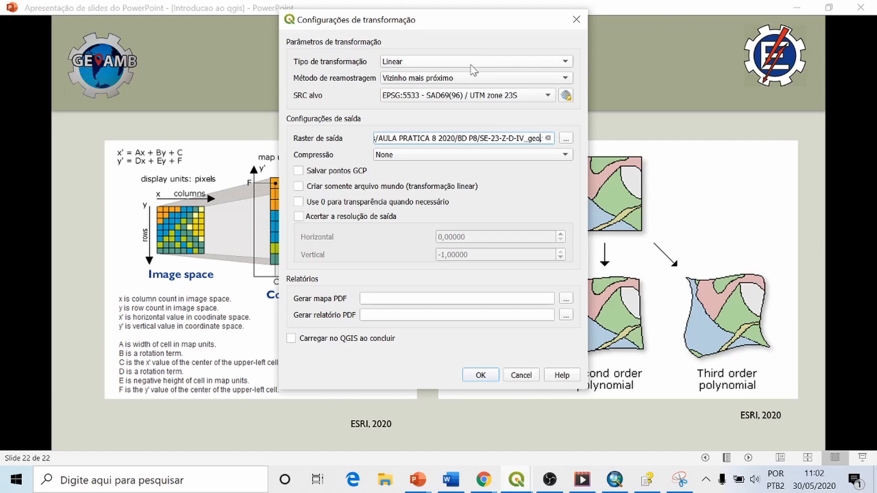
Step: Keep the output compression at None, accept the transformation settings and return to the georeferencer
{"action": "left_click", "coordinate": [458, 160]}
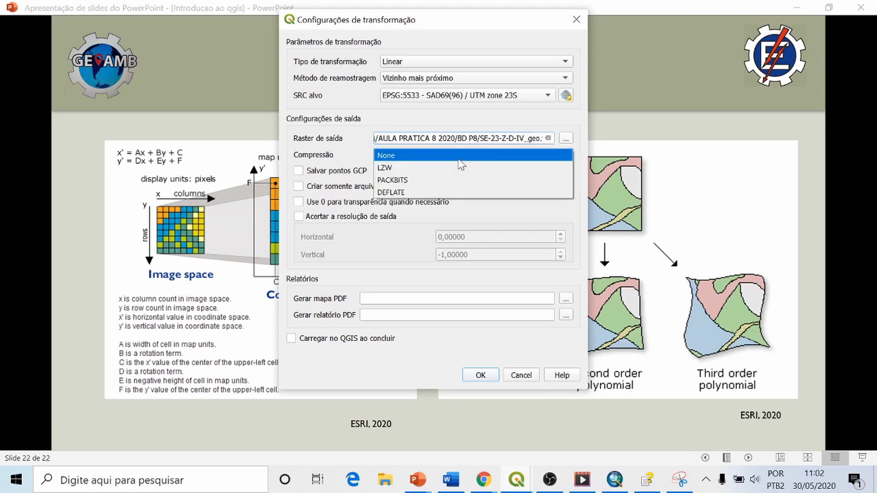
{"action": "left_click", "coordinate": [418, 157]}
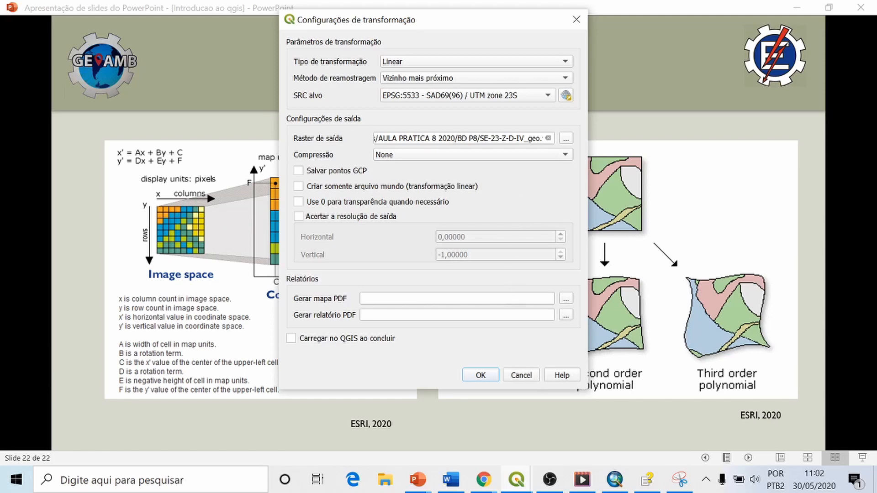
{"action": "left_click", "coordinate": [481, 376]}
{"action": "left_click", "coordinate": [518, 480]}
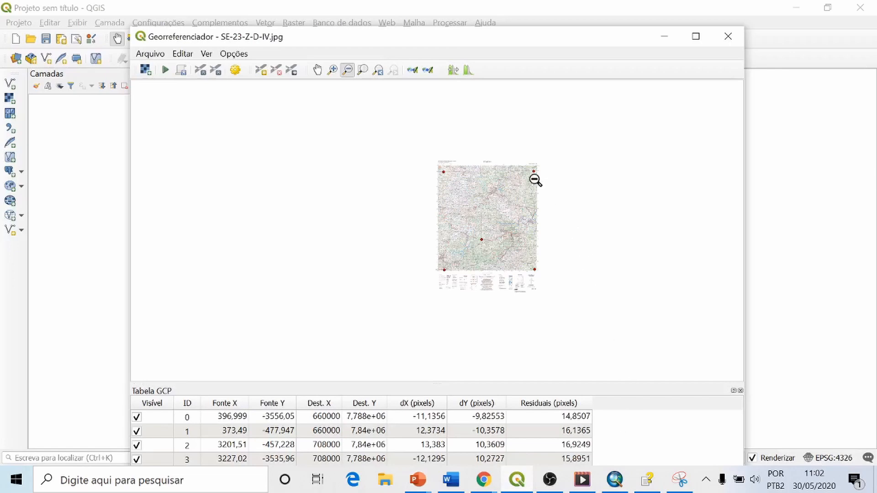
Step: Examine the residuals in the GCP table and the residual line of control point 0 at the sheet's 660 km E southwest corner
{"action": "left_click_drag", "start_coordinate": [298, 27], "coordinate": [314, 32]}
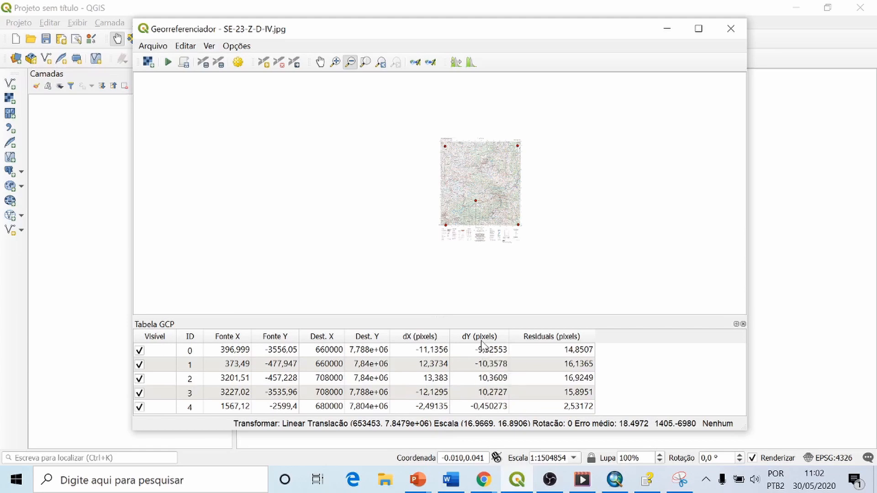
{"action": "left_click", "coordinate": [335, 61]}
{"action": "left_click_drag", "start_coordinate": [433, 208], "coordinate": [461, 239]}
{"action": "left_click_drag", "start_coordinate": [431, 210], "coordinate": [470, 236]}
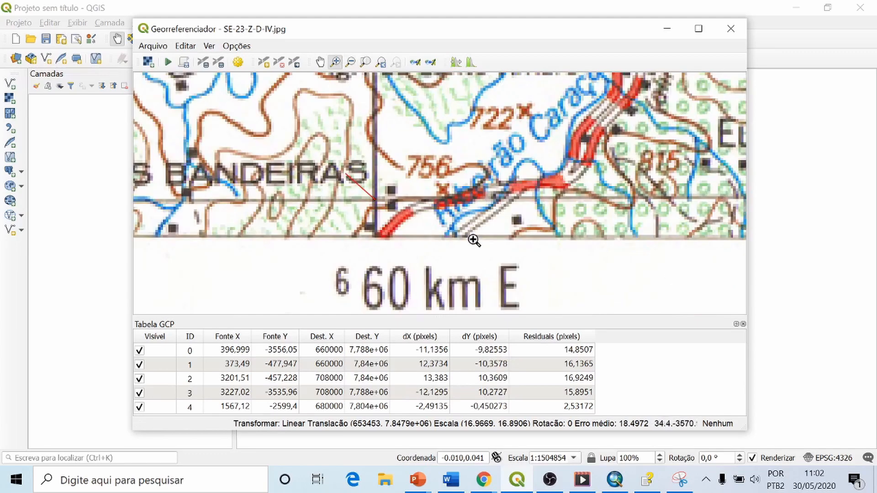
{"action": "left_click_drag", "start_coordinate": [319, 147], "coordinate": [395, 222]}
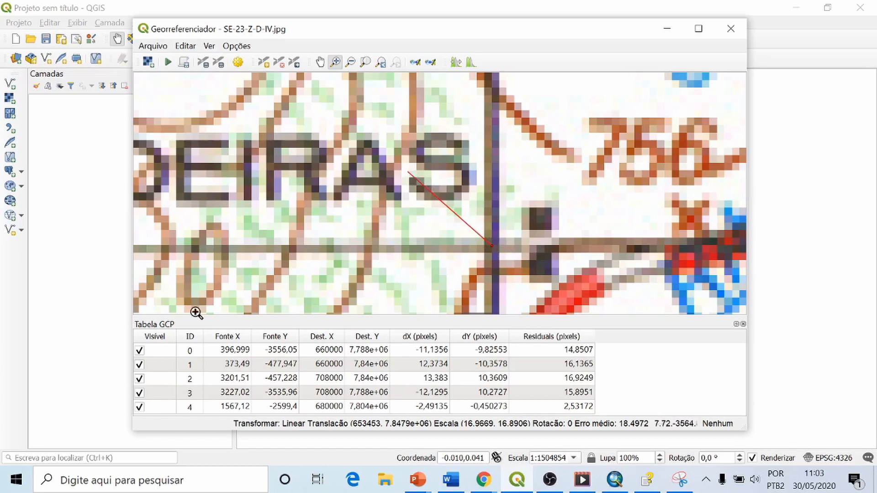
{"action": "left_click", "coordinate": [382, 65]}
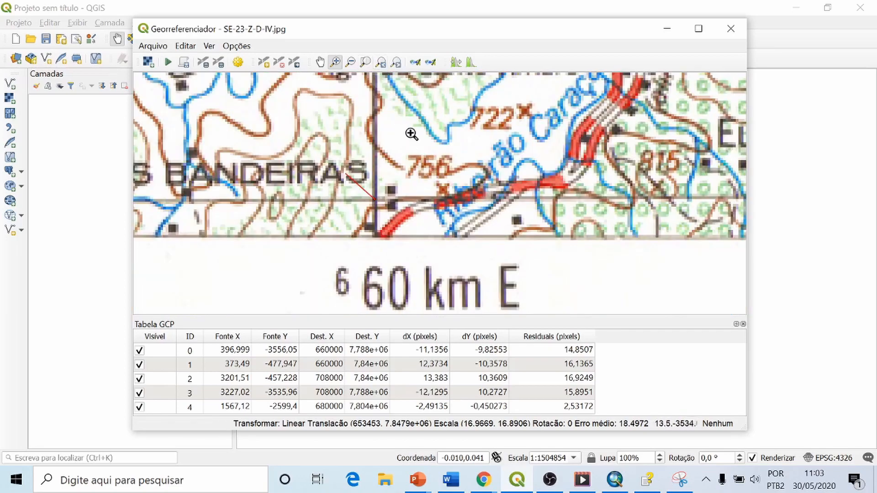
{"action": "left_click", "coordinate": [397, 64]}
{"action": "left_click", "coordinate": [397, 64]}
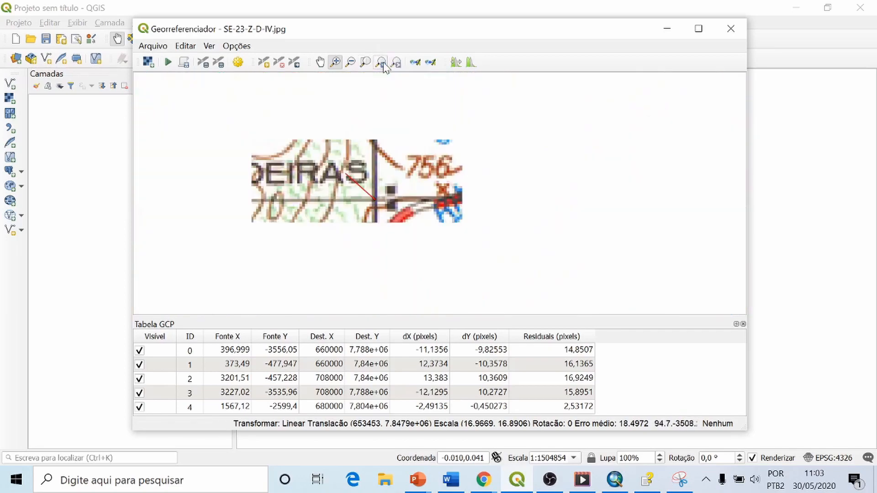
Step: Examine the residual line of control point 1 near the sheet's northwest corner
{"action": "left_click", "coordinate": [320, 62]}
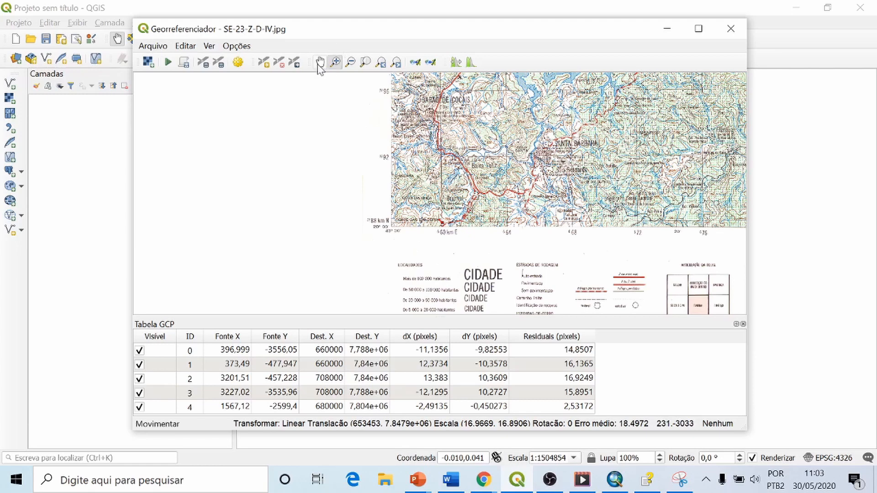
{"action": "left_click_drag", "start_coordinate": [475, 136], "coordinate": [470, 315]}
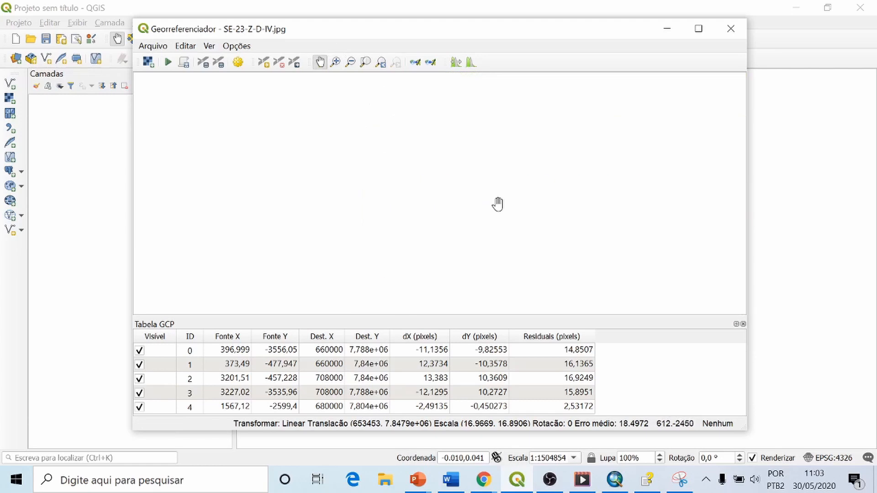
{"action": "left_click_drag", "start_coordinate": [453, 138], "coordinate": [449, 273]}
{"action": "left_click_drag", "start_coordinate": [444, 128], "coordinate": [425, 233]}
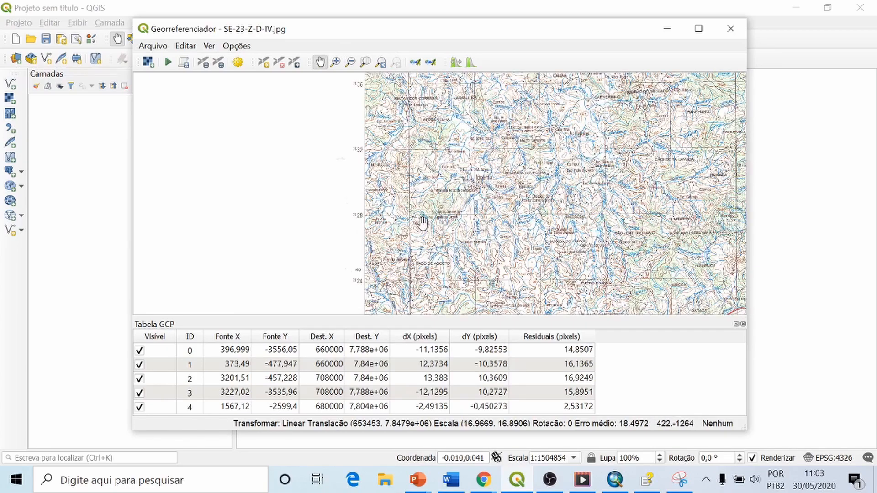
{"action": "left_click_drag", "start_coordinate": [443, 117], "coordinate": [429, 229]}
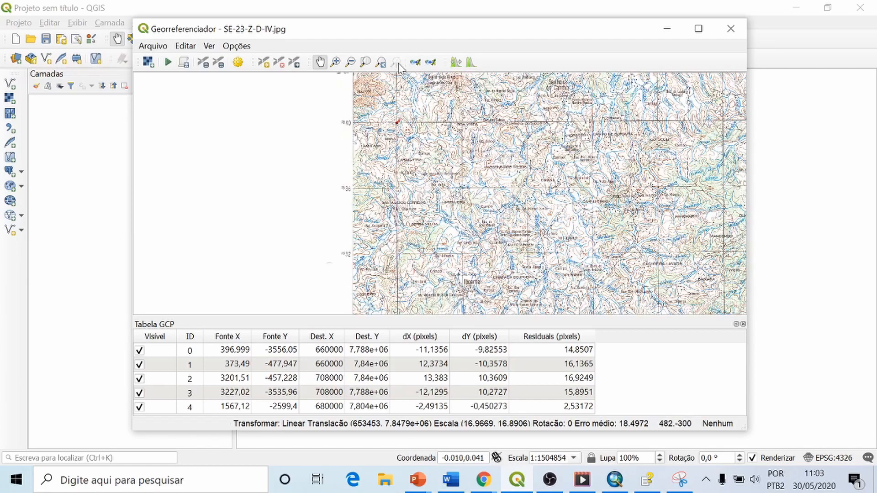
{"action": "left_click", "coordinate": [336, 61]}
{"action": "left_click_drag", "start_coordinate": [389, 109], "coordinate": [427, 147]}
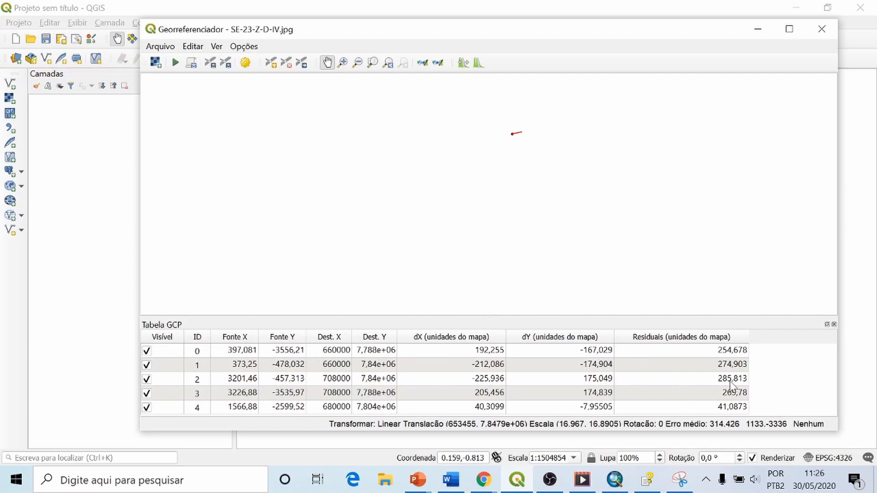
Step: Try excluding control points 2, 0 and 4 from the linear transformation to compare the residuals, and re-enable all of them
{"action": "left_click", "coordinate": [146, 379]}
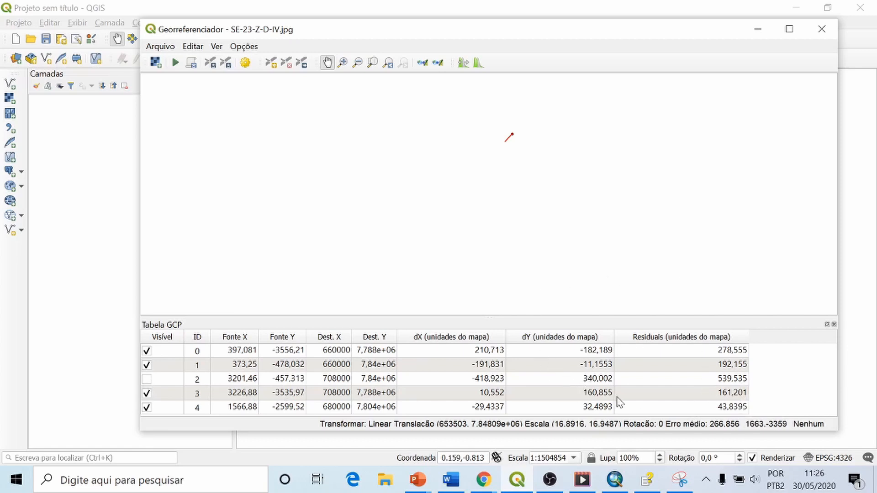
{"action": "left_click", "coordinate": [146, 379]}
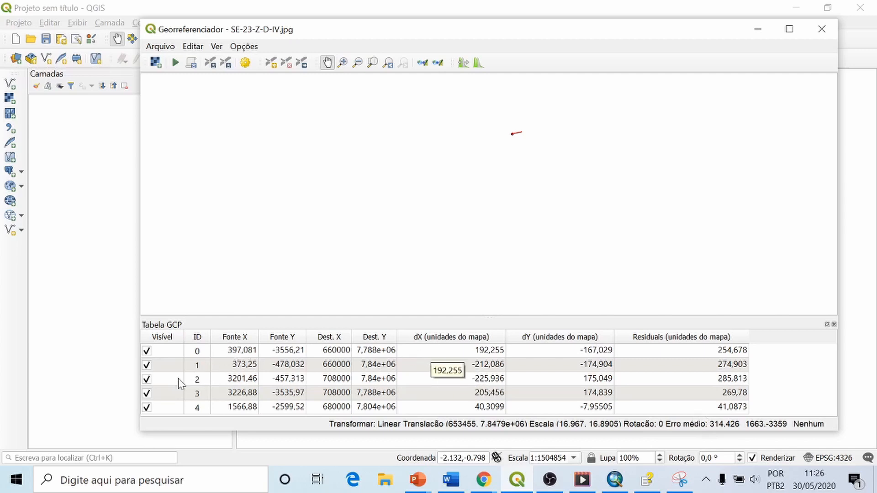
{"action": "left_click", "coordinate": [147, 380]}
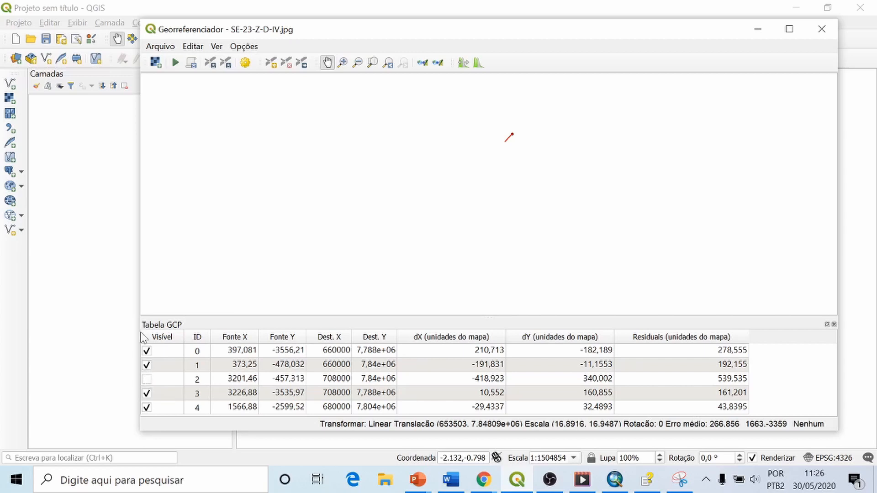
{"action": "left_click", "coordinate": [147, 351]}
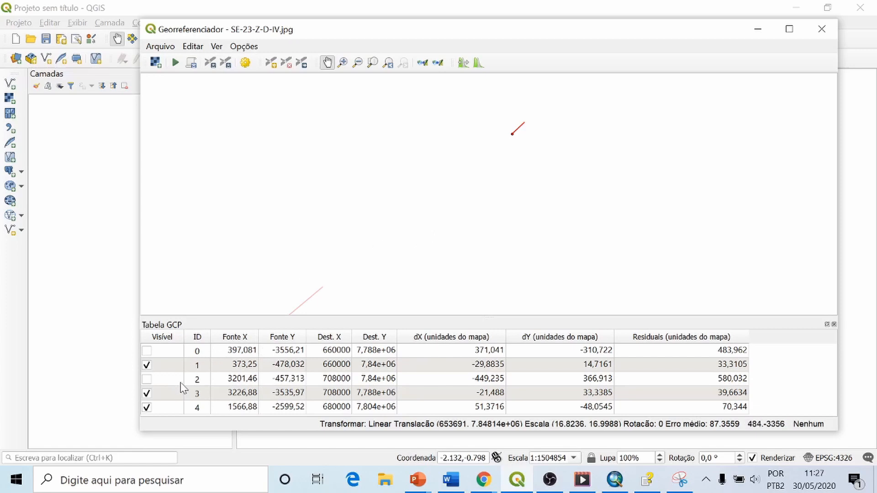
{"action": "left_click", "coordinate": [146, 408]}
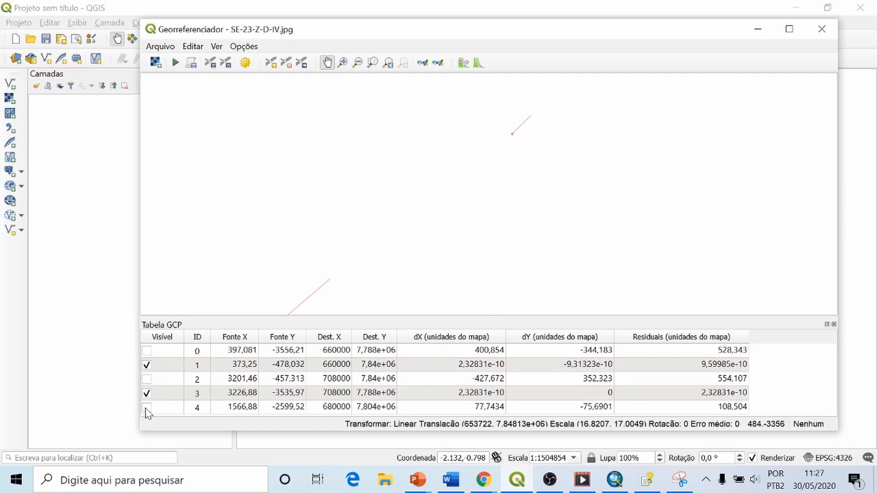
{"action": "left_click", "coordinate": [147, 408]}
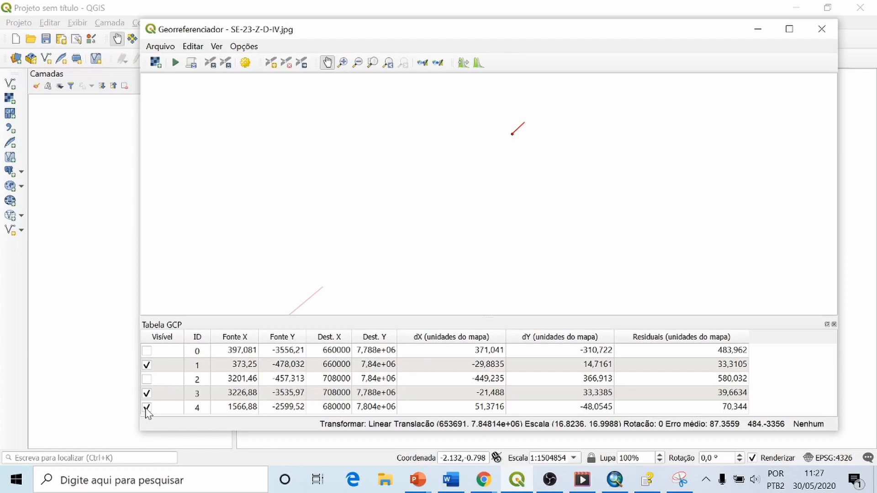
{"action": "left_click", "coordinate": [147, 379]}
{"action": "left_click", "coordinate": [146, 352]}
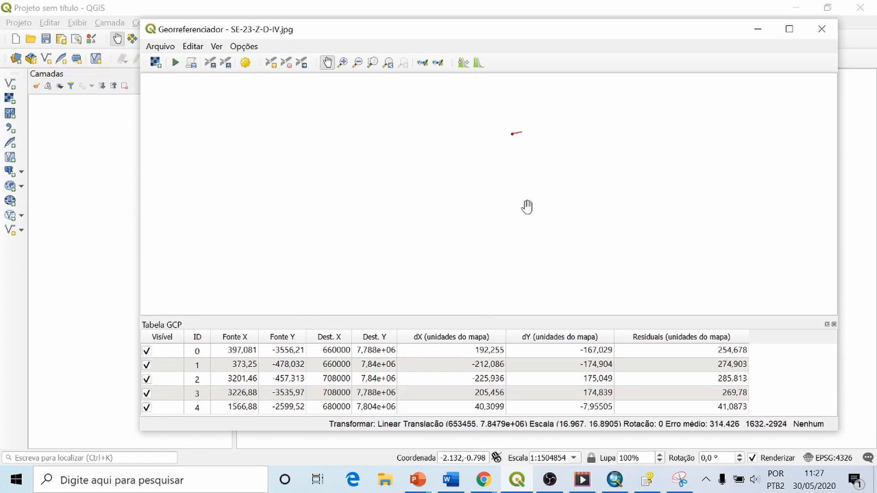
Step: Examine the residual lines of all five control points across the whole sheet
{"action": "left_click", "coordinate": [389, 64]}
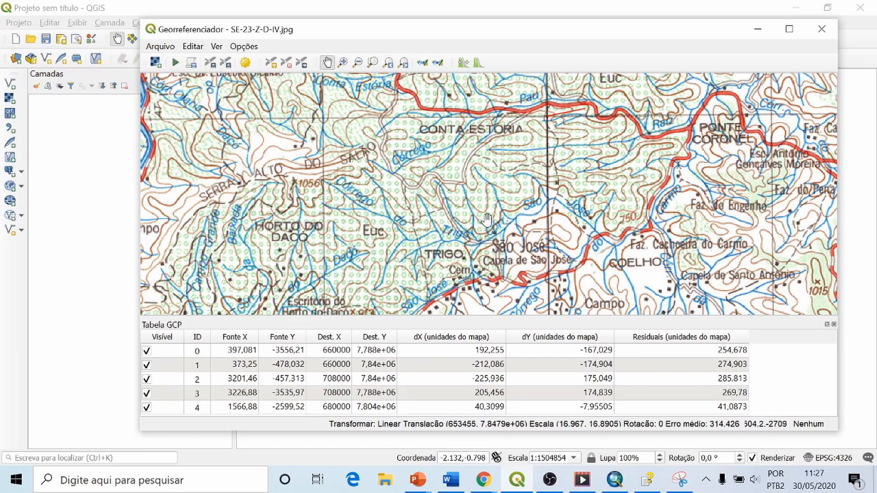
{"action": "scroll", "coordinate": [486, 208], "scroll_direction": "up", "scroll_amount": 10}
{"action": "scroll", "coordinate": [486, 201], "scroll_direction": "down", "scroll_amount": 5}
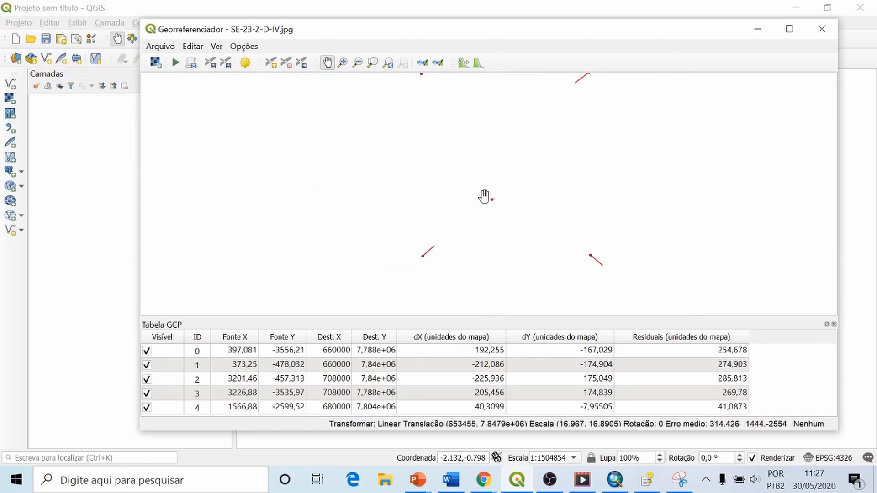
{"action": "scroll", "coordinate": [484, 196], "scroll_direction": "down", "scroll_amount": 3}
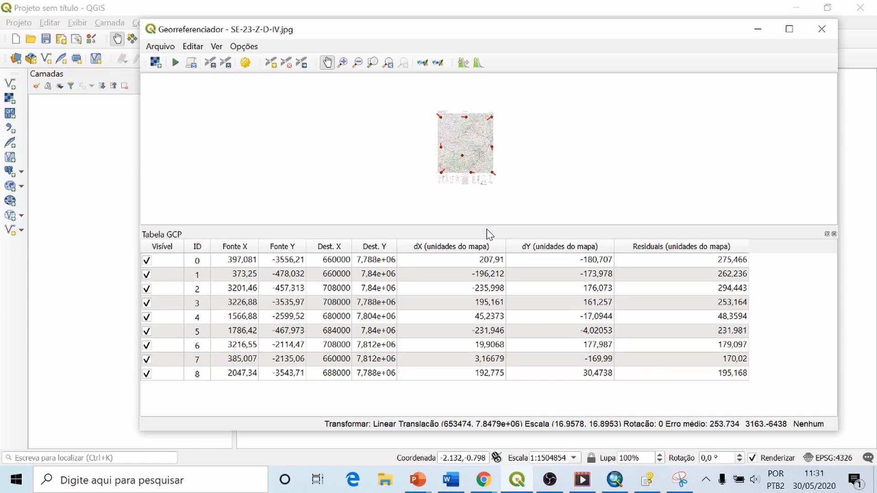
Step: Exclude control points 2, 0 and 5 of the nine-point GCP table from the linear transformation and compare the remaining residuals
{"action": "left_click_drag", "start_coordinate": [487, 227], "coordinate": [457, 316]}
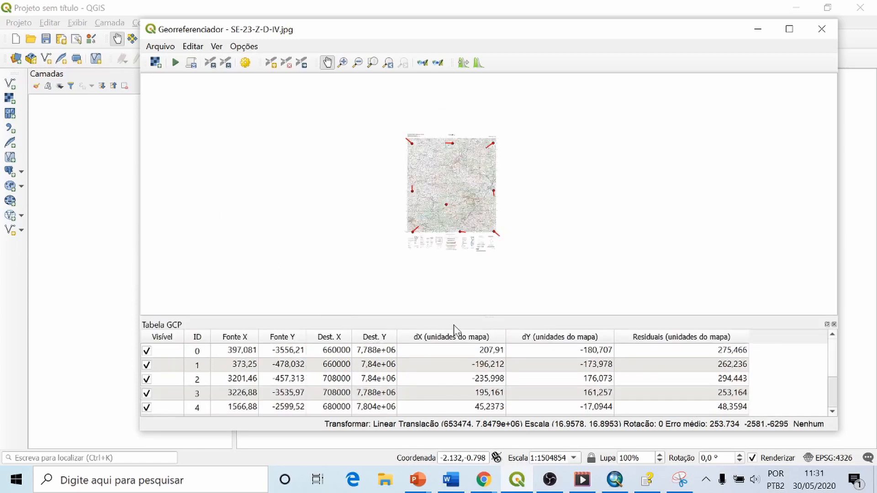
{"action": "left_click_drag", "start_coordinate": [470, 317], "coordinate": [472, 162]}
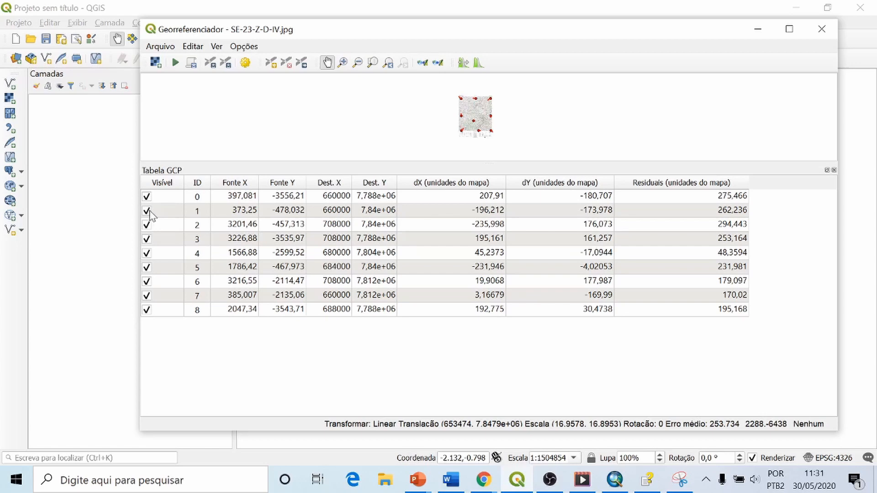
{"action": "left_click", "coordinate": [147, 225]}
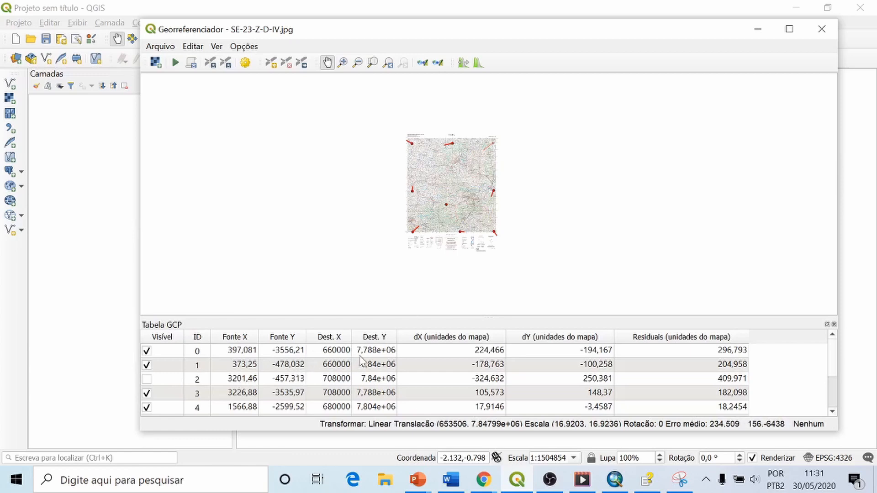
{"action": "left_click", "coordinate": [146, 351]}
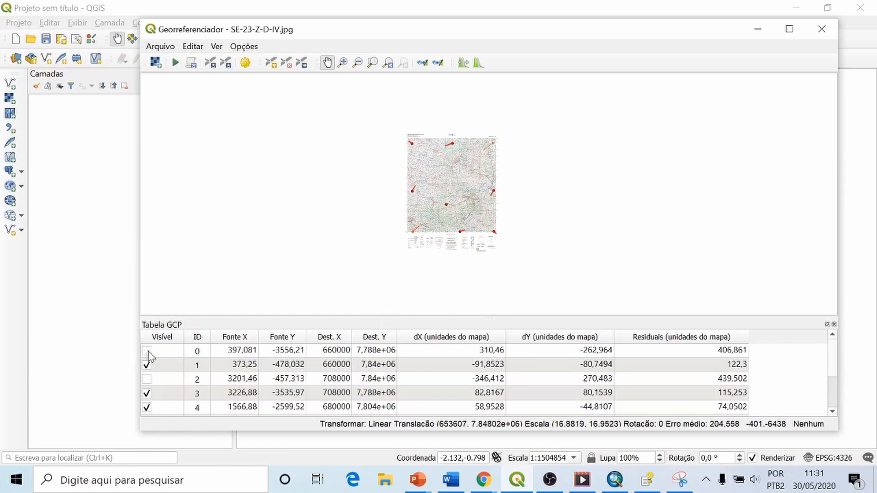
{"action": "left_click_drag", "start_coordinate": [442, 317], "coordinate": [439, 175]}
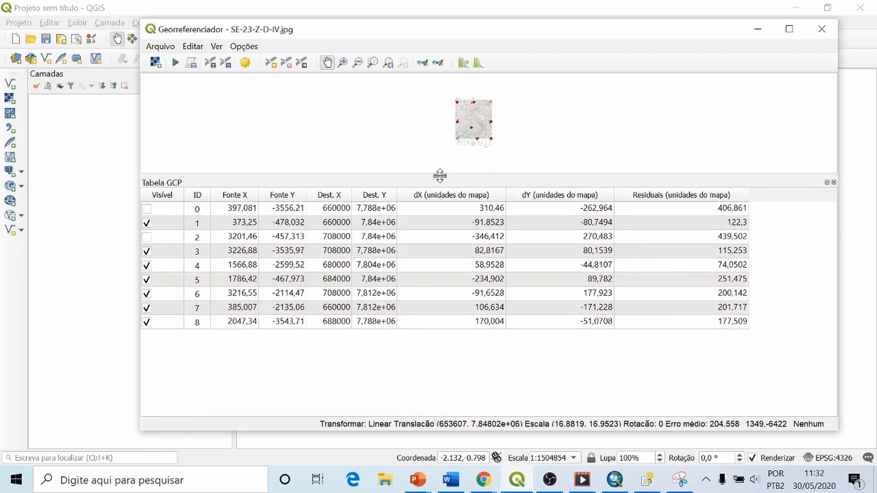
{"action": "left_click", "coordinate": [145, 284]}
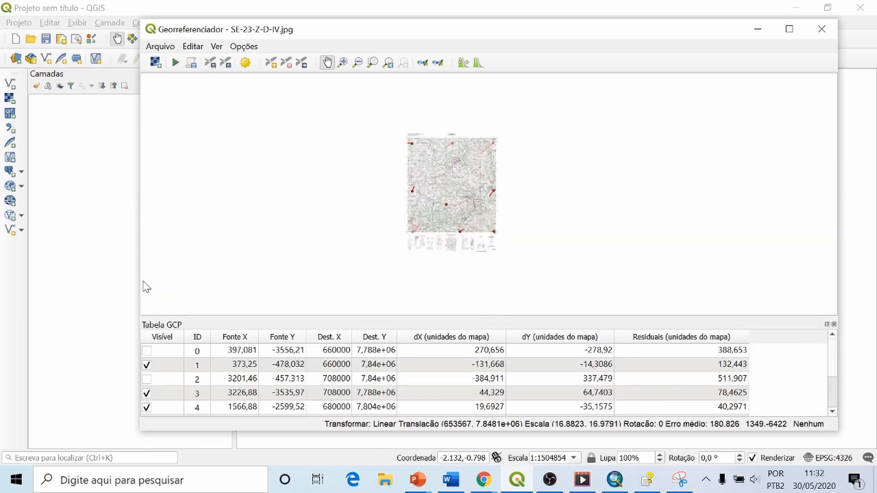
{"action": "left_click_drag", "start_coordinate": [478, 319], "coordinate": [495, 175]}
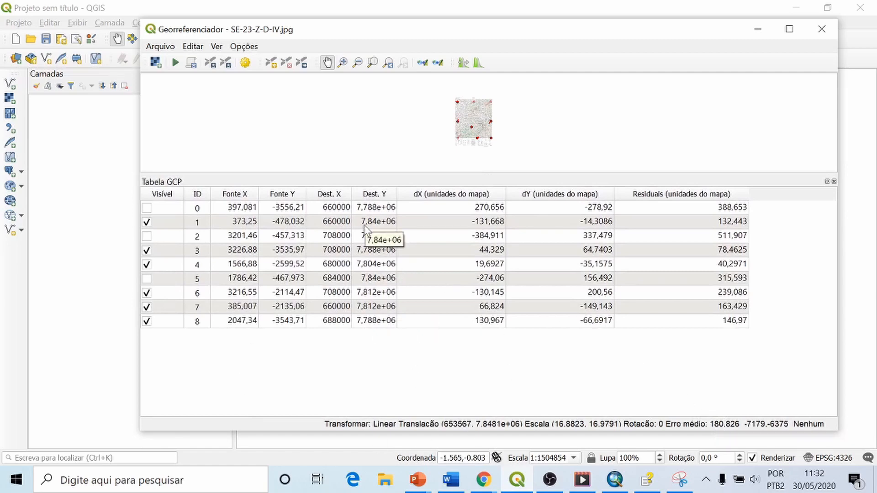
{"action": "left_click_drag", "start_coordinate": [476, 175], "coordinate": [476, 316]}
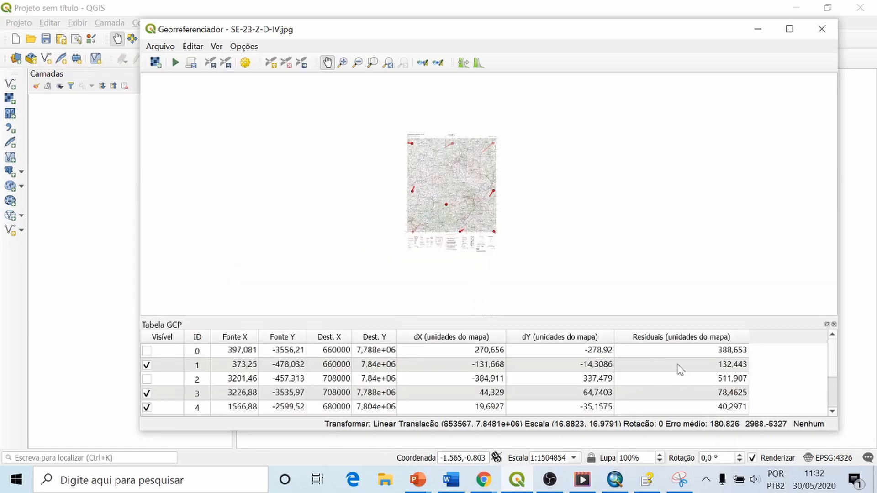
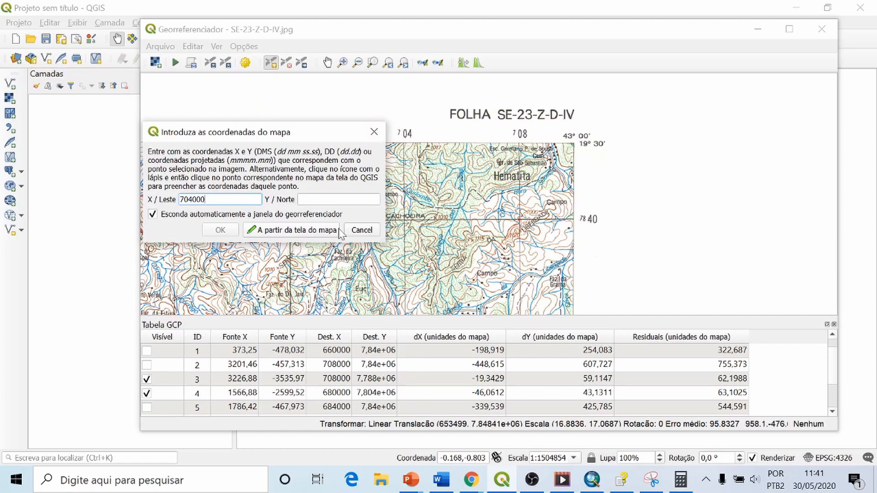
Step: Add the control point at the 704/7840 grid intersection with map coordinates X 704000 and Y 7840000
{"action": "key", "text": "Tab"}
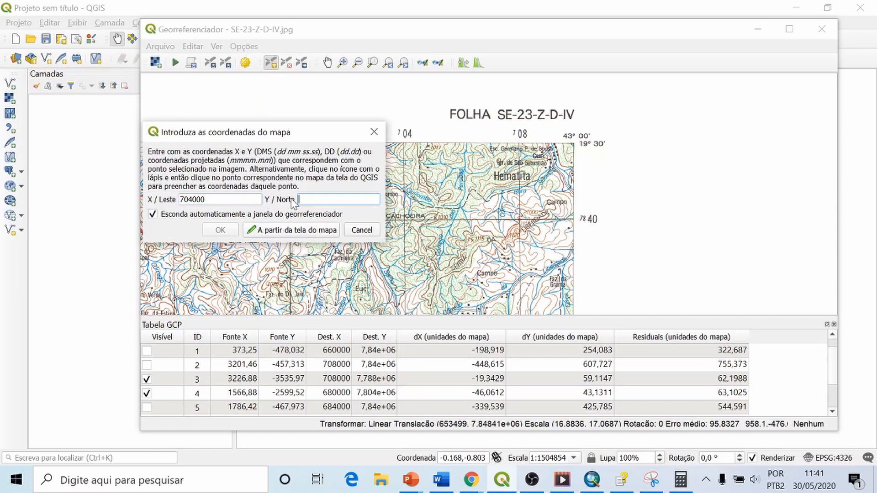
{"action": "type", "text": "7840000"}
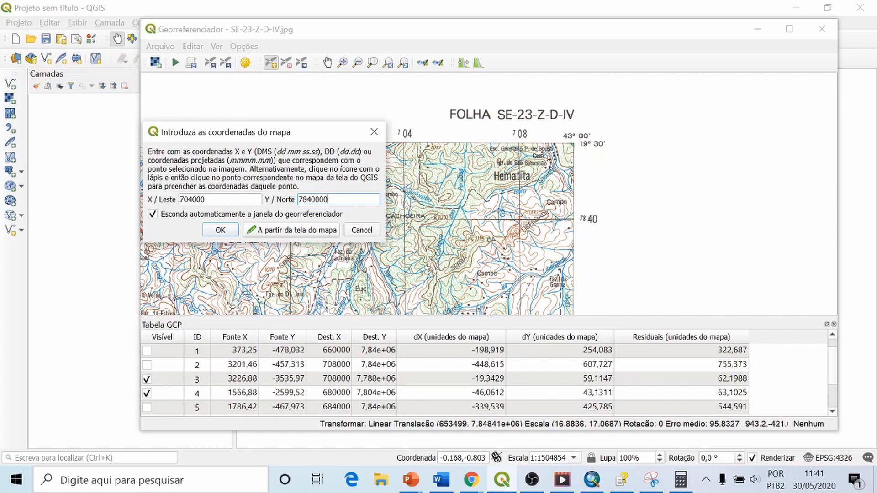
{"action": "left_click", "coordinate": [221, 231]}
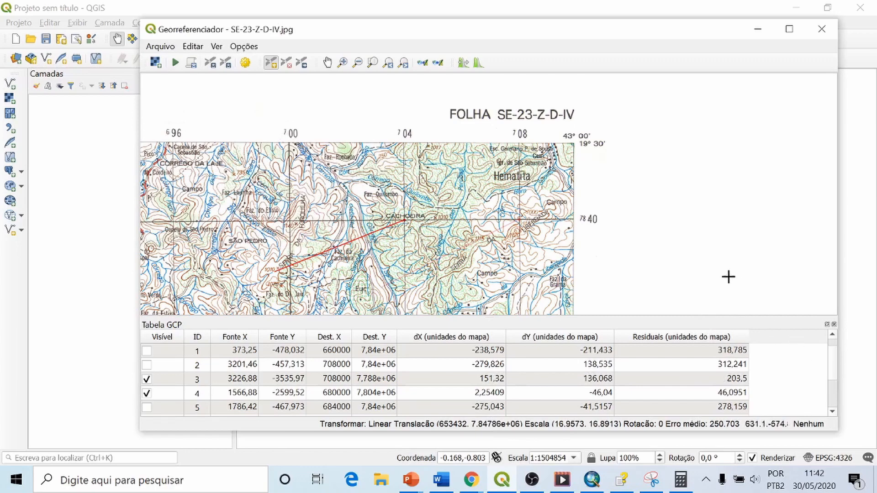
Step: Float the GCP table clear of the map and examine the new control point's residual line along the sheet's northern edge
{"action": "mouse_move", "coordinate": [717, 327]}
{"action": "left_mouse_down"}
{"action": "mouse_move", "coordinate": [709, 225]}
{"action": "mouse_move", "coordinate": [714, 333]}
{"action": "left_mouse_up"}
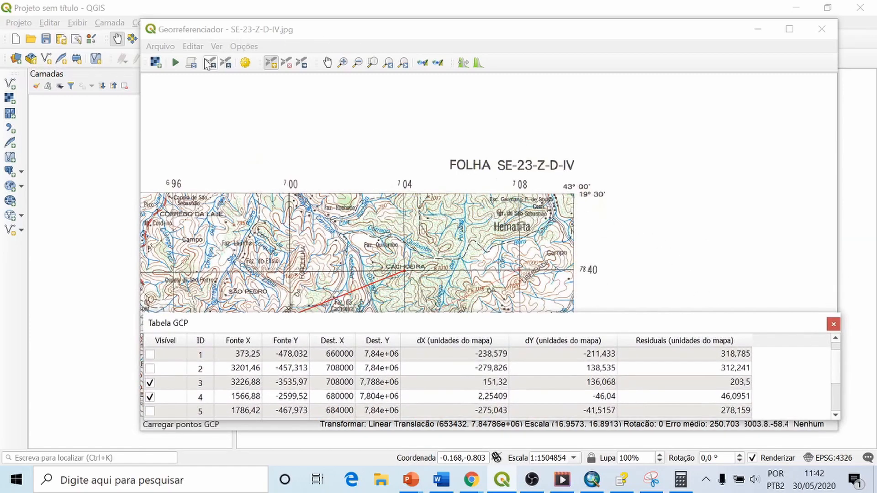
{"action": "left_click", "coordinate": [388, 64]}
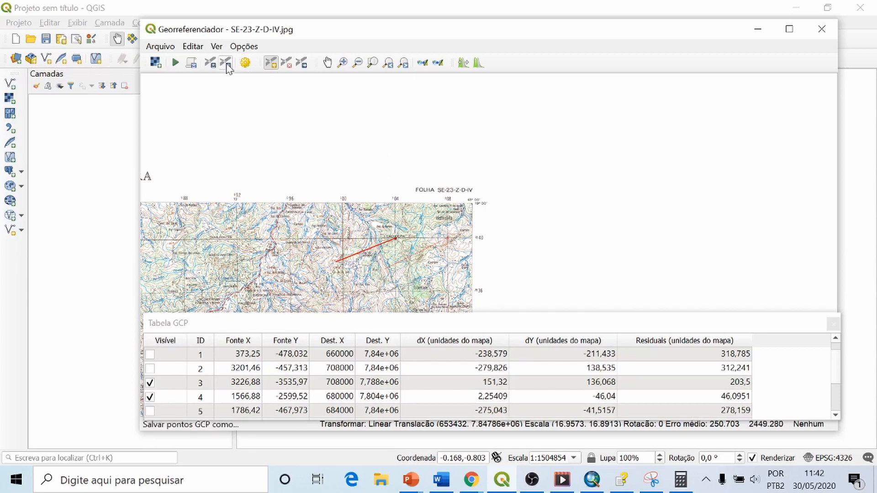
{"action": "left_click", "coordinate": [505, 325]}
{"action": "left_click_drag", "start_coordinate": [504, 325], "coordinate": [503, 359]}
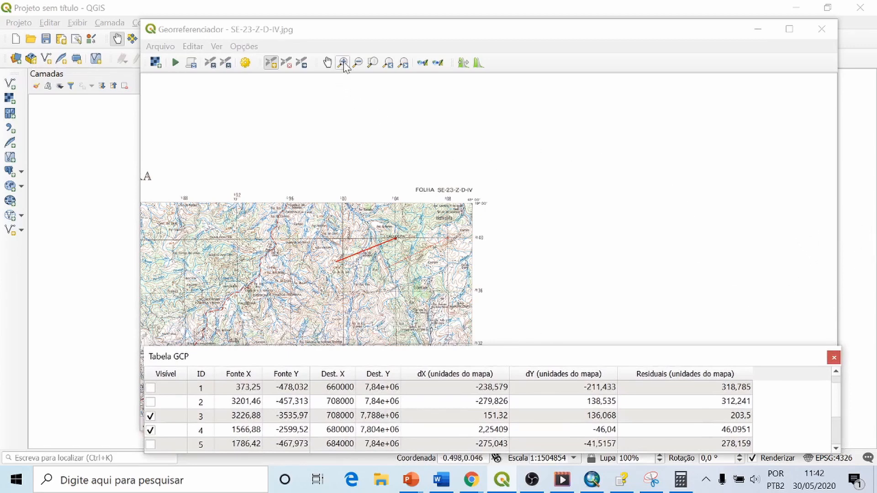
{"action": "left_click", "coordinate": [327, 63]}
{"action": "left_click_drag", "start_coordinate": [315, 167], "coordinate": [615, 154]}
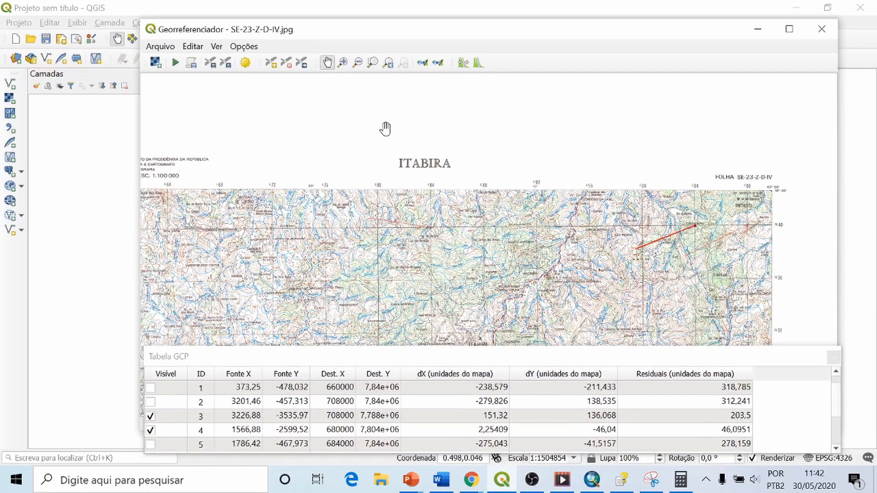
{"action": "left_click_drag", "start_coordinate": [385, 129], "coordinate": [487, 172]}
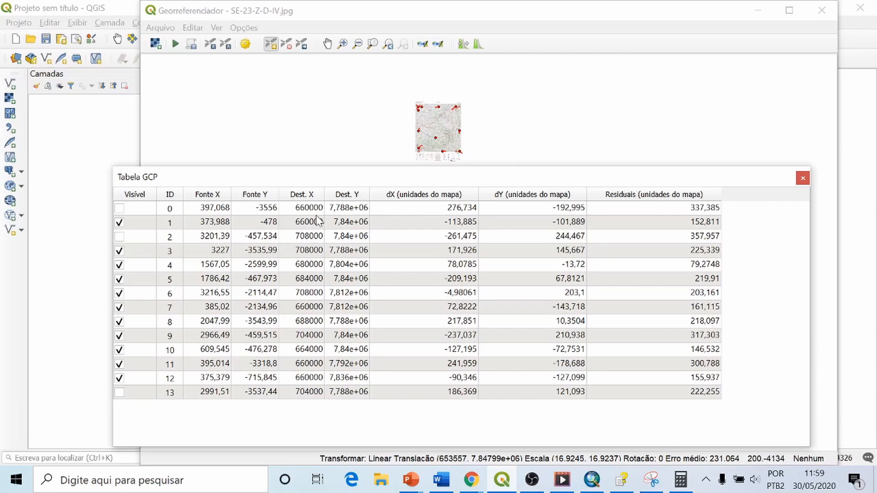
Step: Try including control point 2 in the linear transformation to compare the residuals, and exclude it again
{"action": "left_click", "coordinate": [121, 237]}
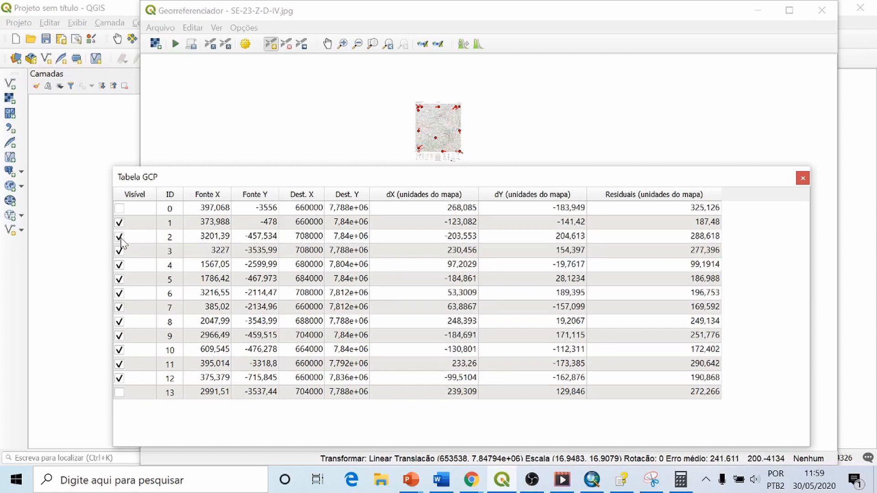
{"action": "left_click", "coordinate": [120, 238]}
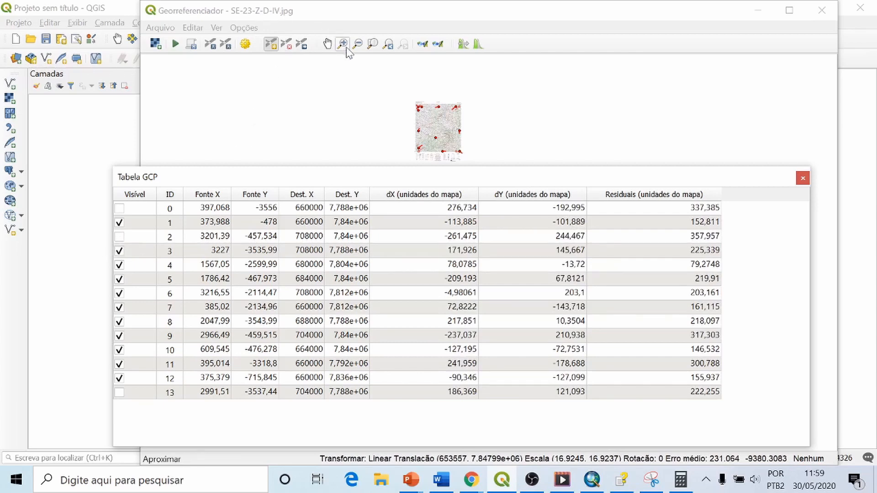
Step: Move control point 7 at the sheet's western edge slightly onto its grid intersection at pixel level, and compare the residuals in the GCP table
{"action": "left_click", "coordinate": [344, 45]}
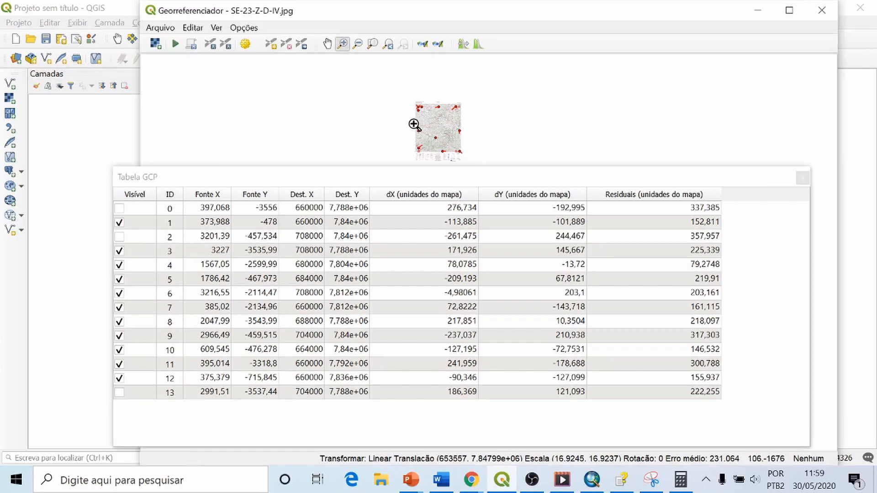
{"action": "left_click_drag", "start_coordinate": [413, 124], "coordinate": [425, 137]}
{"action": "left_click", "coordinate": [438, 180]}
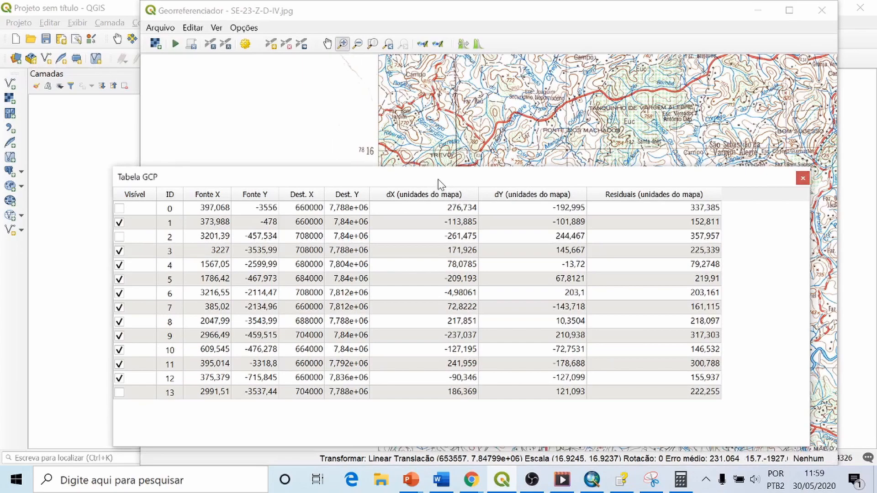
{"action": "left_click_drag", "start_coordinate": [438, 184], "coordinate": [439, 360]}
{"action": "left_click_drag", "start_coordinate": [446, 254], "coordinate": [469, 279]}
{"action": "left_click_drag", "start_coordinate": [439, 156], "coordinate": [485, 212]}
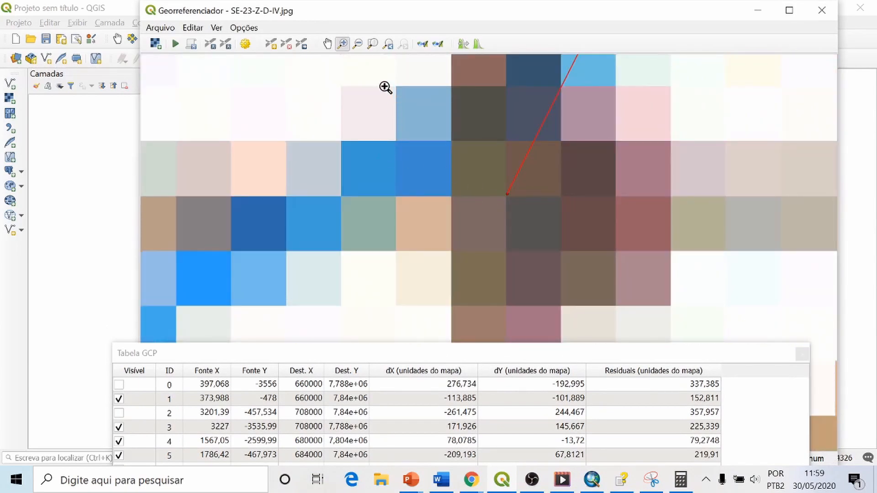
{"action": "left_click", "coordinate": [301, 45]}
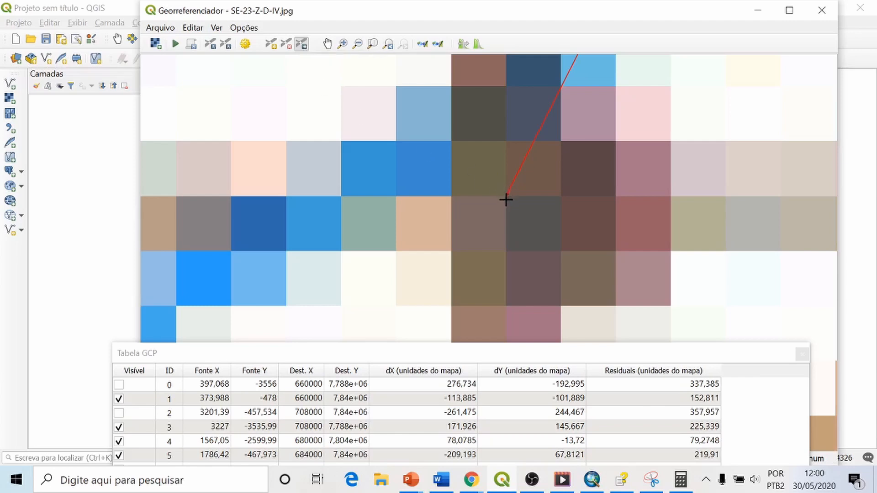
{"action": "mouse_move", "coordinate": [507, 195]}
{"action": "left_mouse_down"}
{"action": "mouse_move", "coordinate": [544, 208]}
{"action": "mouse_move", "coordinate": [521, 240]}
{"action": "mouse_move", "coordinate": [484, 183]}
{"action": "mouse_move", "coordinate": [509, 188]}
{"action": "mouse_move", "coordinate": [507, 197]}
{"action": "left_mouse_up"}
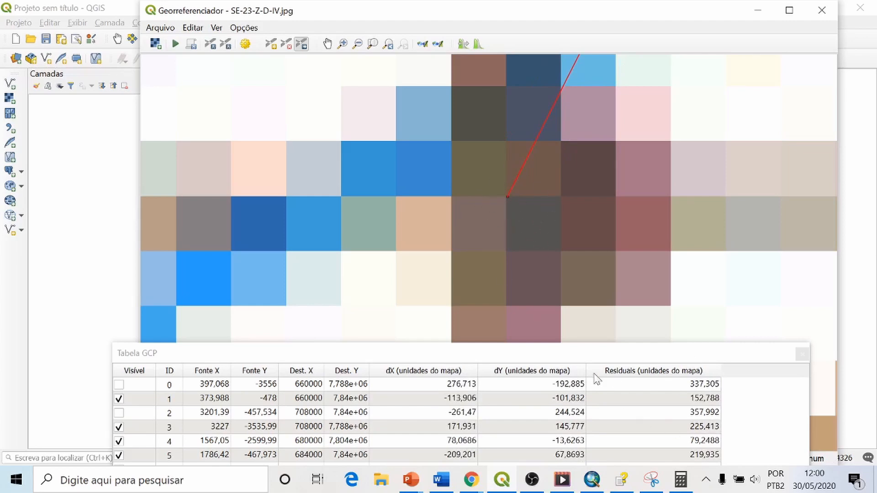
{"action": "left_click_drag", "start_coordinate": [591, 355], "coordinate": [596, 205]}
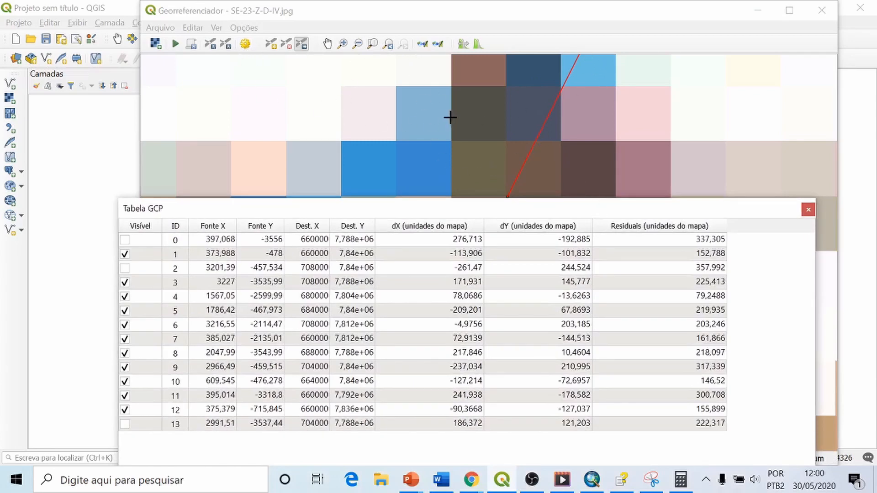
Step: Examine the residual lines of the control points across the whole sheet
{"action": "left_click", "coordinate": [271, 44]}
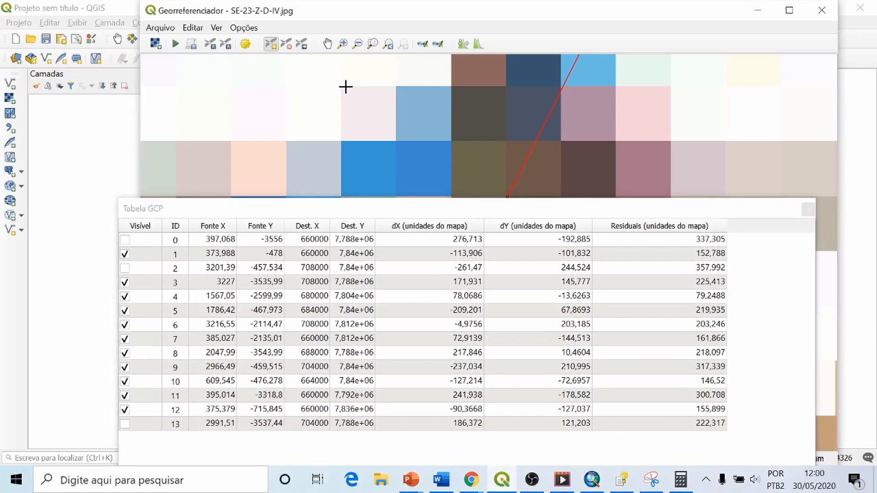
{"action": "left_click", "coordinate": [358, 45]}
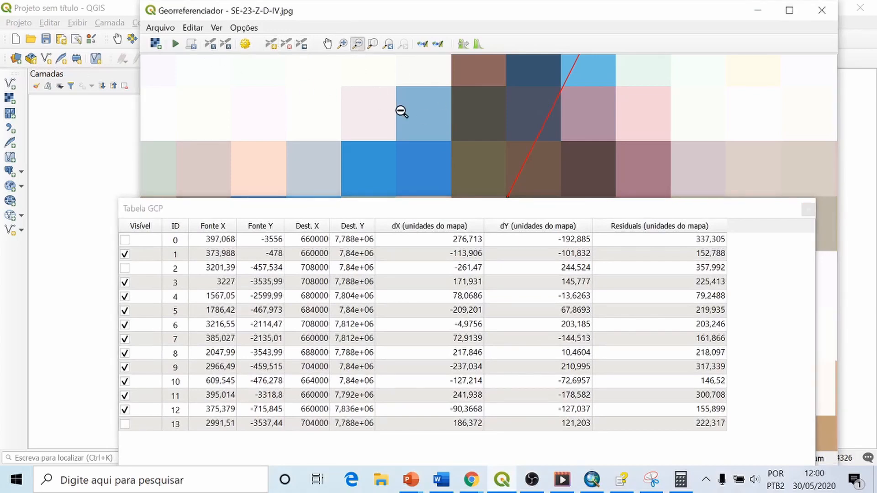
{"action": "left_click_drag", "start_coordinate": [396, 107], "coordinate": [479, 177]}
{"action": "left_click_drag", "start_coordinate": [391, 123], "coordinate": [475, 179]}
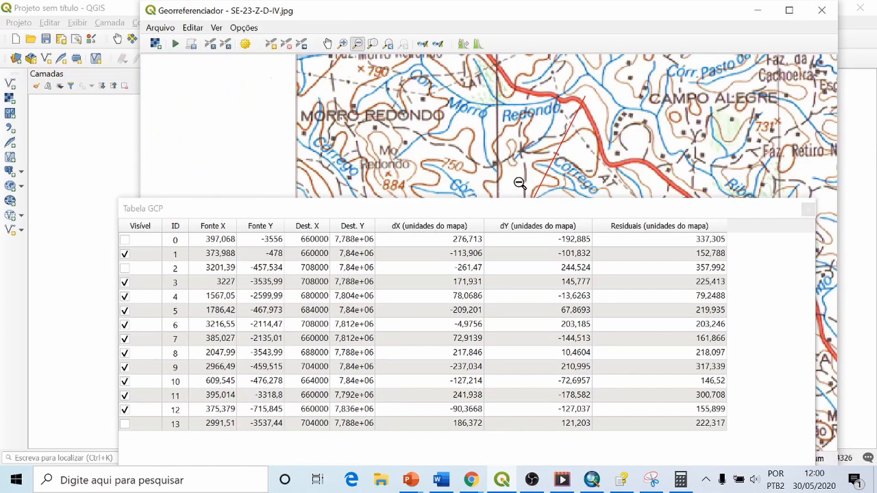
{"action": "left_click_drag", "start_coordinate": [417, 111], "coordinate": [497, 344]}
{"action": "left_click", "coordinate": [327, 44]}
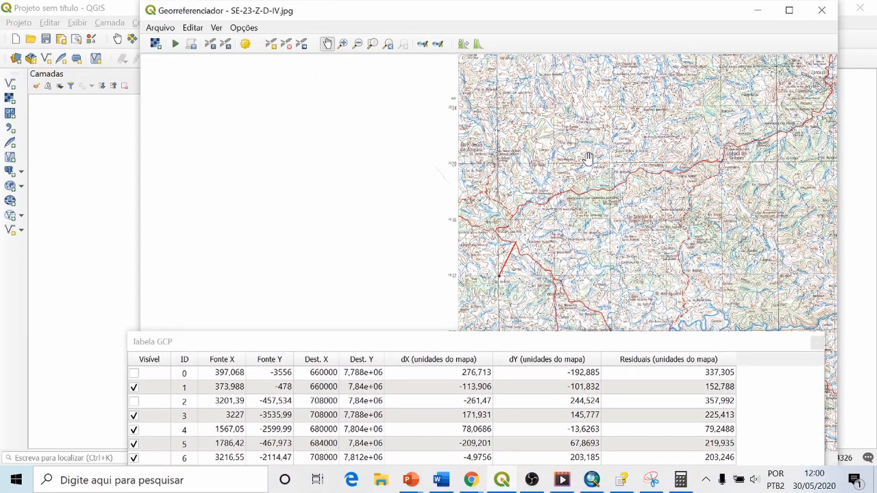
{"action": "left_click_drag", "start_coordinate": [585, 157], "coordinate": [384, 130]}
{"action": "left_click_drag", "start_coordinate": [503, 155], "coordinate": [355, 169]}
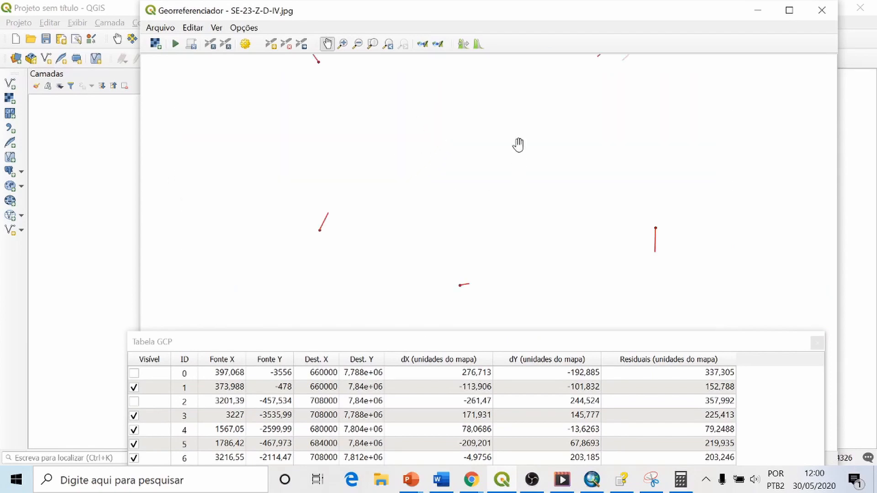
{"action": "left_click_drag", "start_coordinate": [510, 128], "coordinate": [466, 206]}
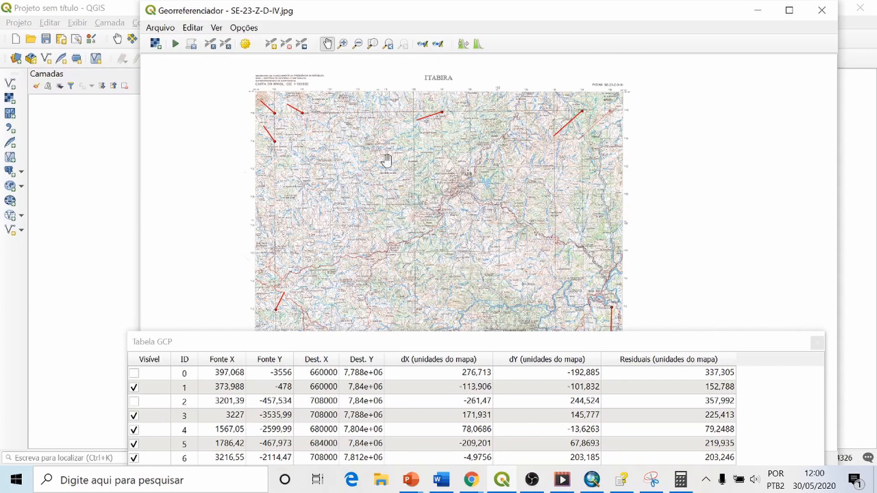
{"action": "left_click_drag", "start_coordinate": [439, 221], "coordinate": [451, 195]}
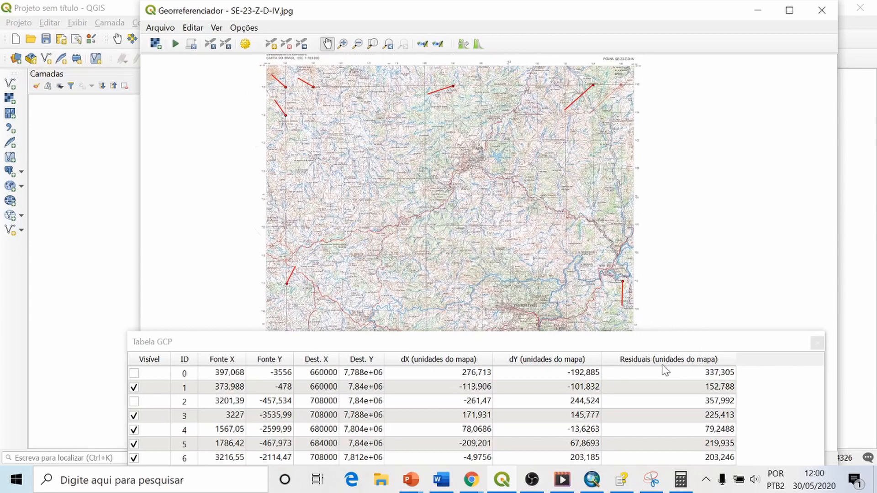
Step: Review the georeferencer's configuration options, including residual units and point labels, and leave them unchanged
{"action": "left_click", "coordinate": [243, 29]}
{"action": "left_click", "coordinate": [284, 73]}
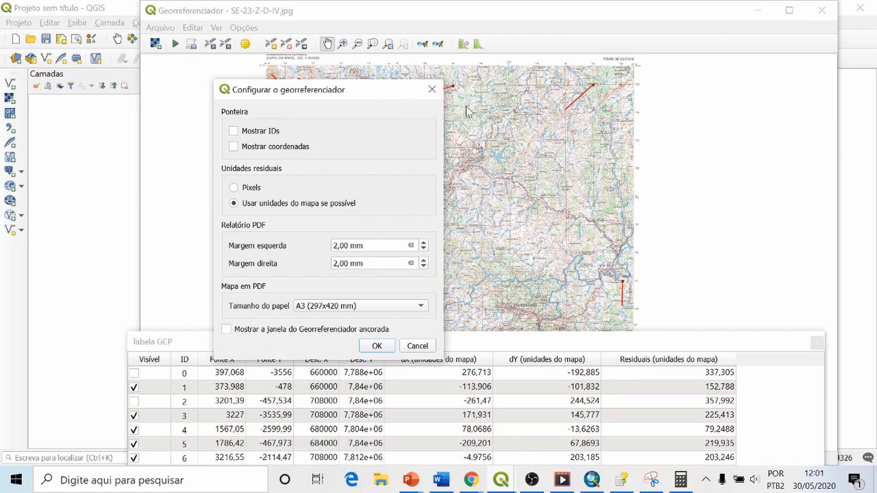
{"action": "left_click", "coordinate": [432, 89]}
Step: Examine the sheet's northwest corner around the 43° 30' / 19° 30' graticule labels
{"action": "left_click_drag", "start_coordinate": [336, 105], "coordinate": [336, 226]}
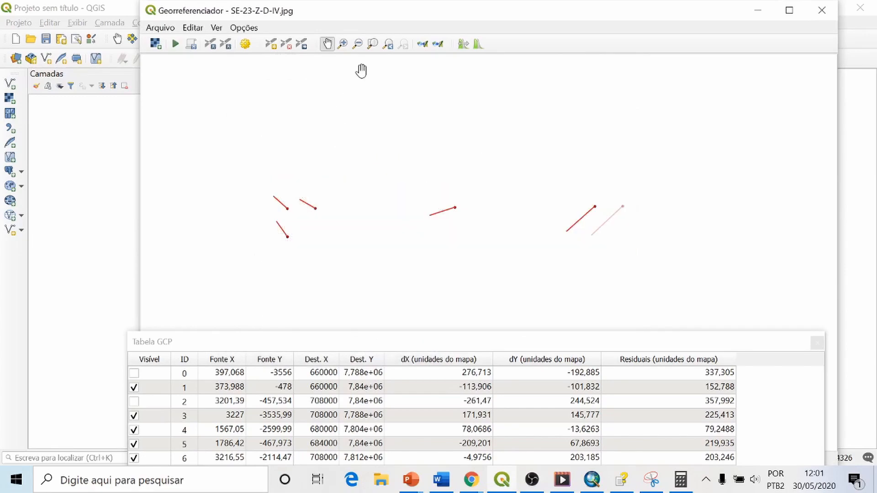
{"action": "left_click", "coordinate": [344, 44]}
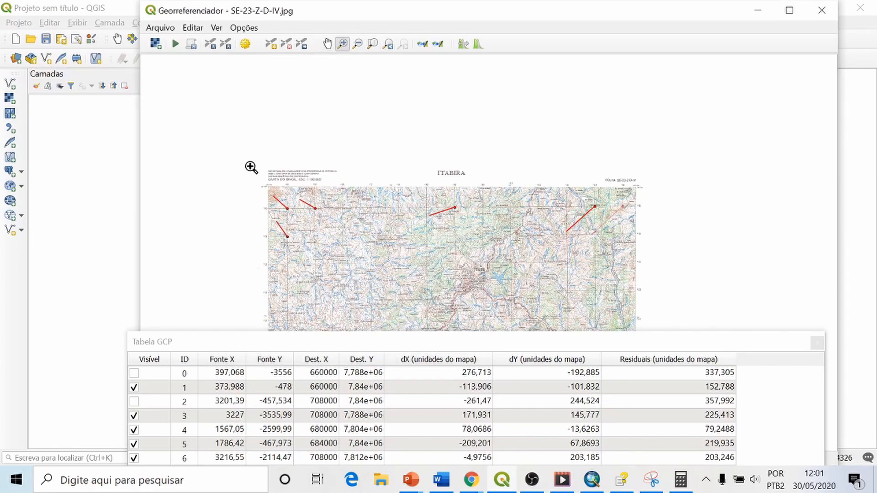
{"action": "left_click_drag", "start_coordinate": [252, 168], "coordinate": [286, 208]}
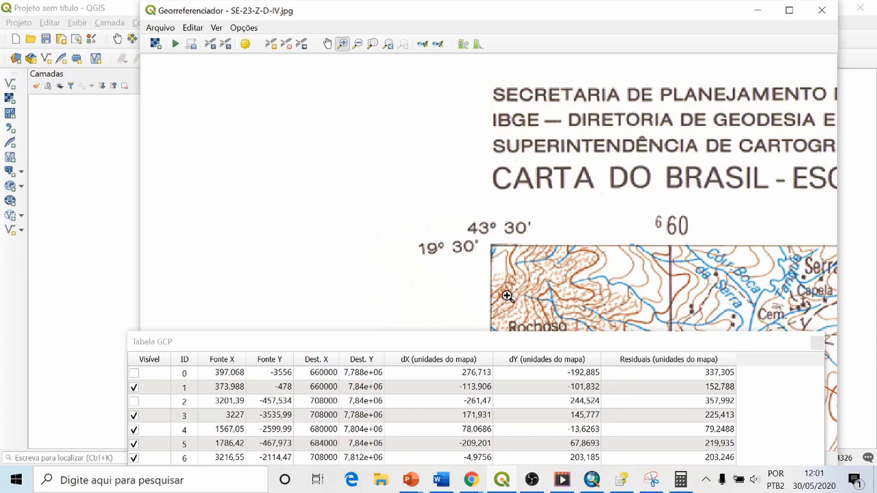
Step: Run the georeferencing with the enabled control points and bring the full GCP table into view
{"action": "left_click", "coordinate": [176, 44]}
{"action": "left_click_drag", "start_coordinate": [424, 347], "coordinate": [413, 196]}
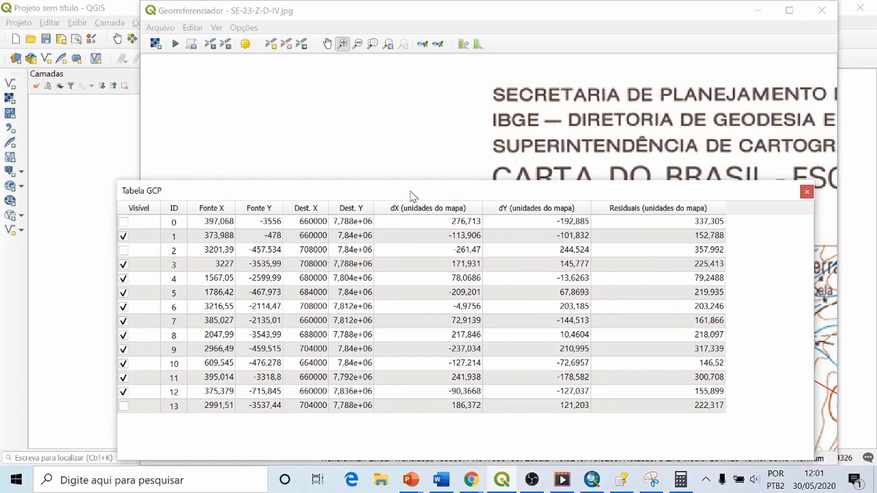
Step: Review the transformation settings and output raster path without changing them, and close the GCP table
{"action": "left_click", "coordinate": [246, 44]}
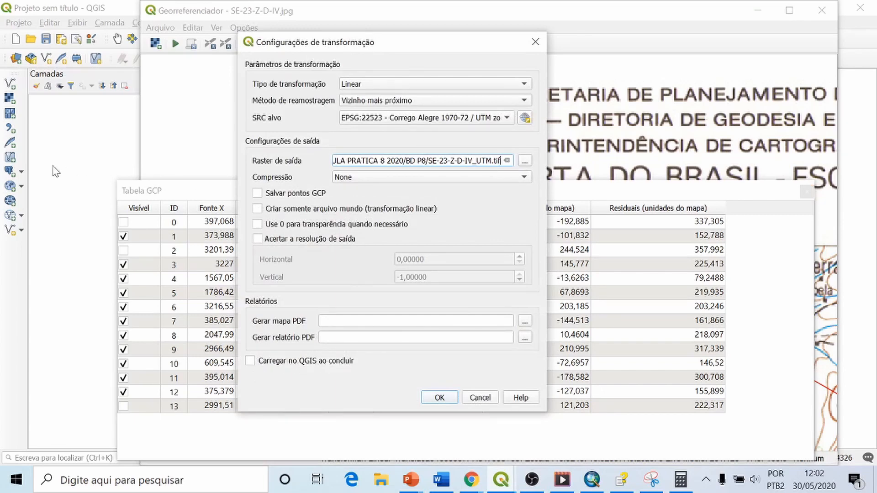
{"action": "left_click", "coordinate": [479, 397]}
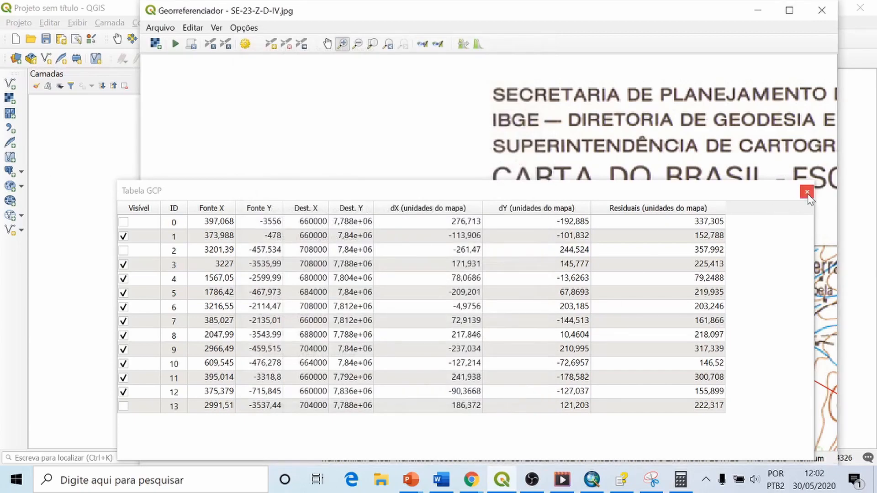
{"action": "left_click", "coordinate": [806, 192]}
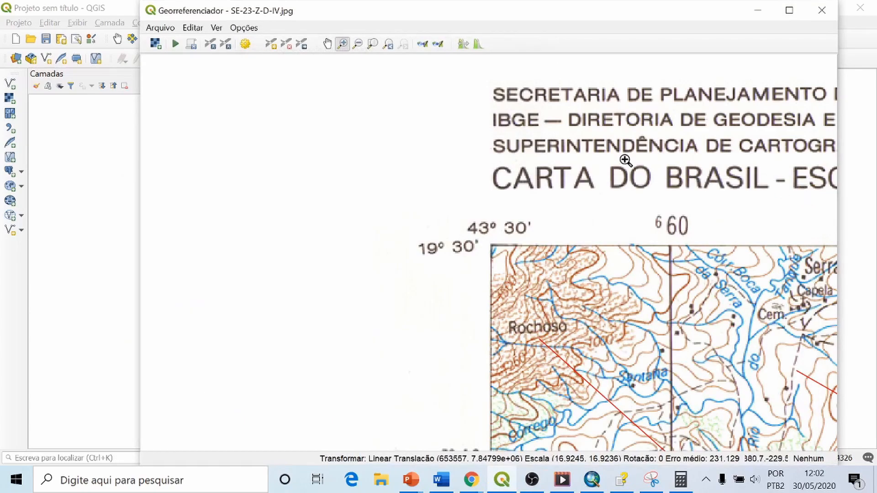
Step: Start adding a raster layer from file and browse to Praticas > AULA PRATICA 8 2020 > BD P8
{"action": "left_click", "coordinate": [10, 98]}
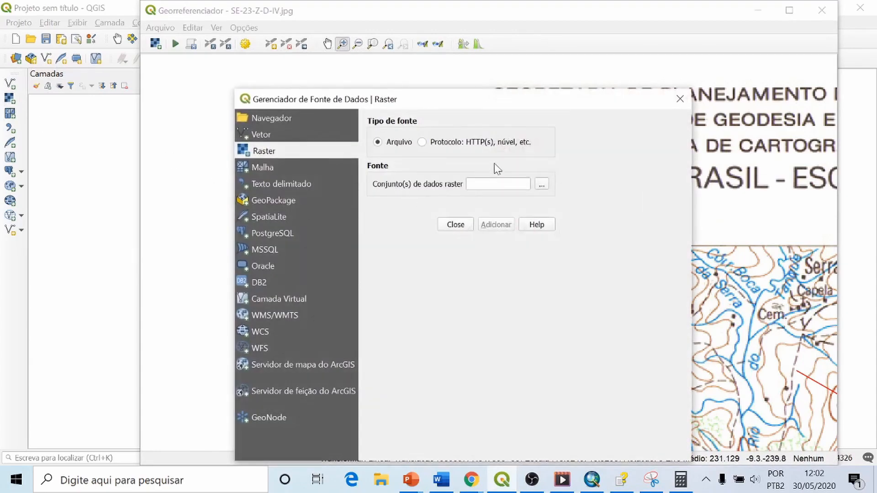
{"action": "left_click", "coordinate": [542, 186]}
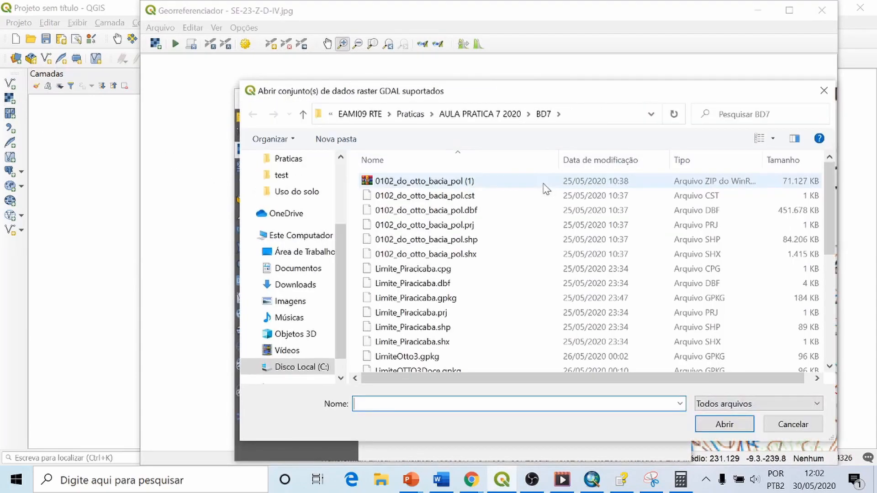
{"action": "left_click", "coordinate": [417, 114]}
{"action": "left_click", "coordinate": [440, 330]}
{"action": "double_click", "coordinate": [439, 330]}
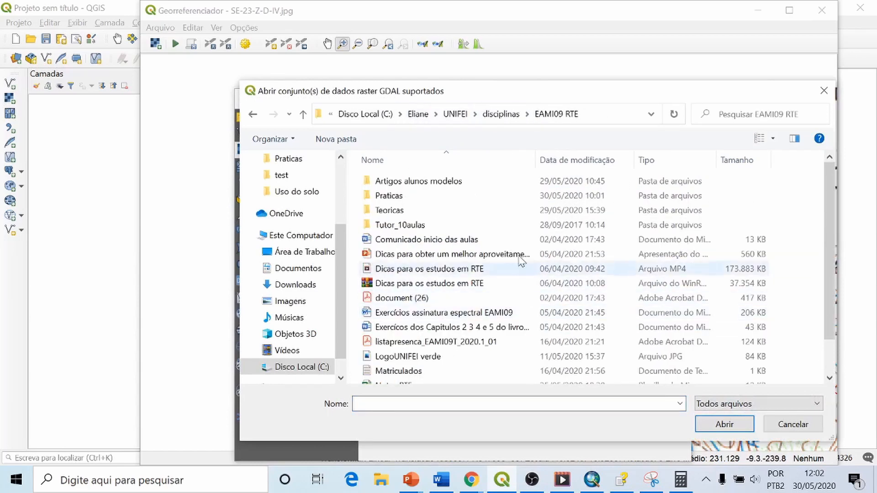
{"action": "left_click", "coordinate": [404, 198]}
{"action": "double_click", "coordinate": [404, 197]}
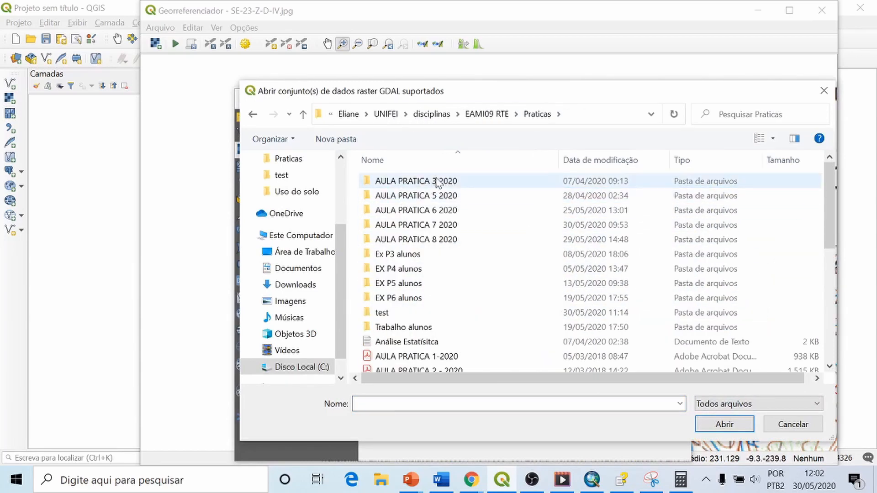
{"action": "double_click", "coordinate": [433, 239]}
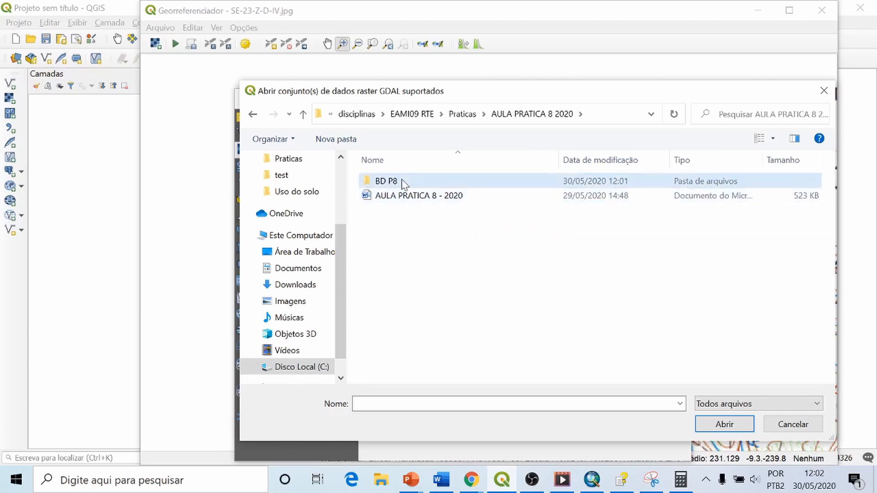
{"action": "double_click", "coordinate": [401, 181]}
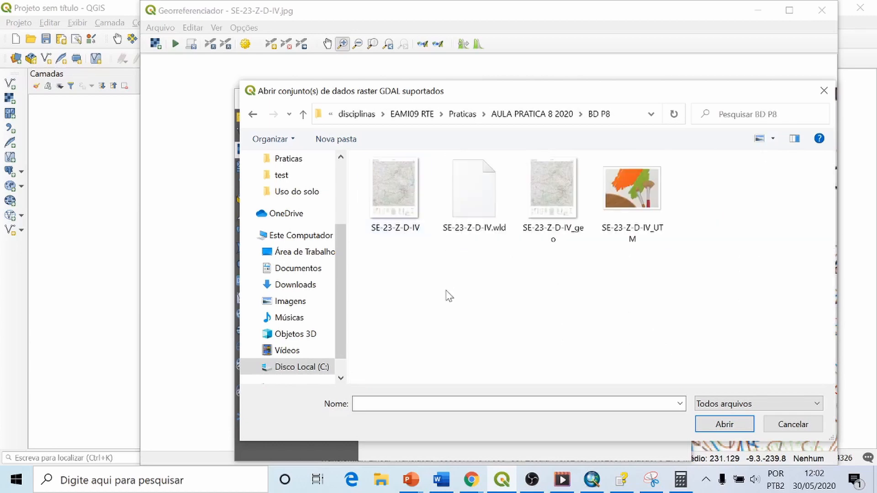
Step: Add the raster SE-23-Z-D-IV_UTM to the project, accepting the Corrego Alegre 1970-72 to WGS 84 (3) transformation
{"action": "left_click", "coordinate": [640, 229]}
{"action": "left_click", "coordinate": [724, 424]}
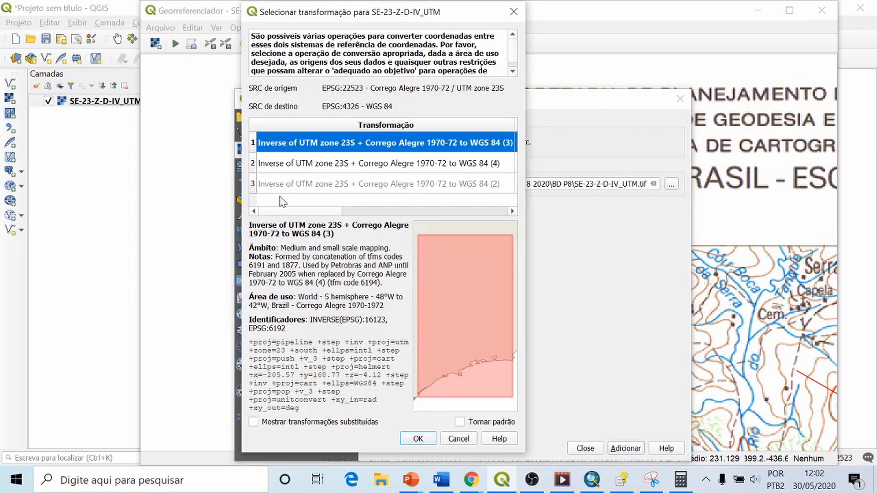
{"action": "left_click", "coordinate": [417, 440]}
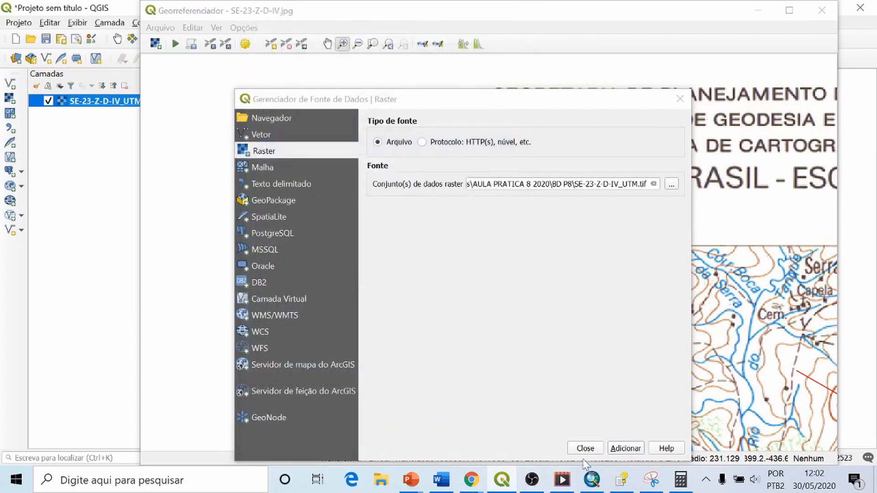
Step: Close the data source manager and the georeferencer, discarding the GCP points
{"action": "left_click", "coordinate": [586, 448]}
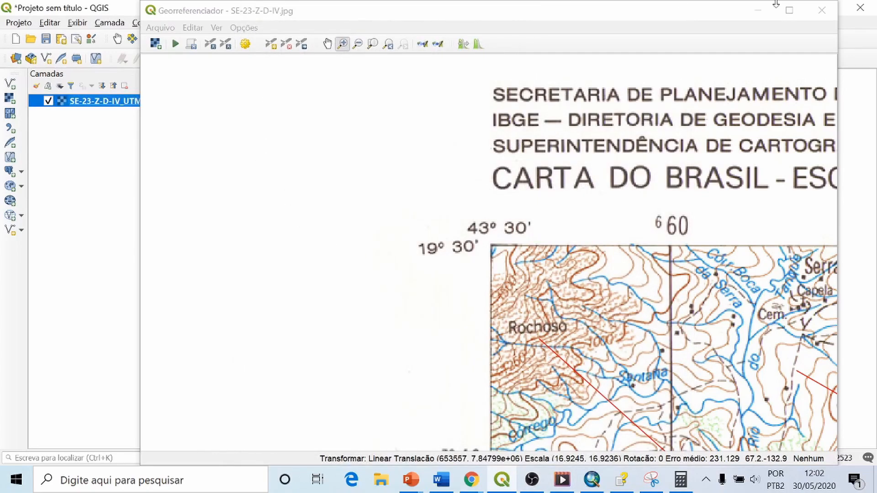
{"action": "left_click", "coordinate": [822, 11]}
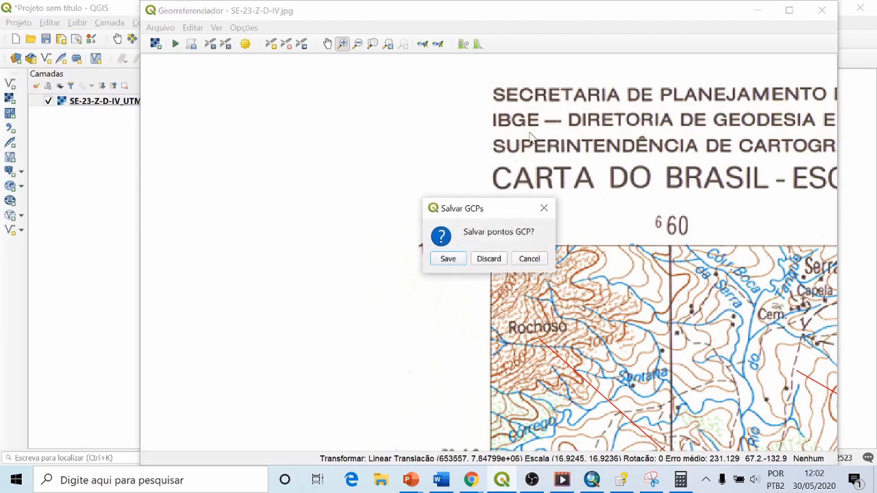
{"action": "left_click", "coordinate": [480, 259]}
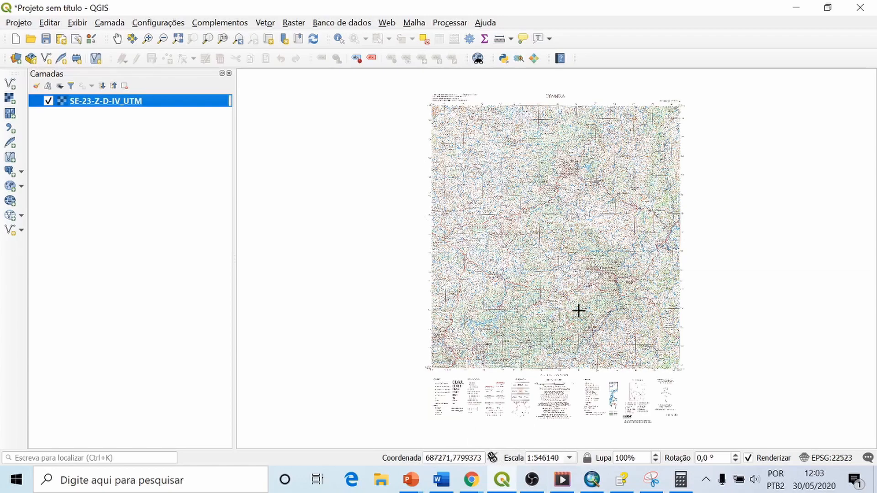
Step: Inspect the georeferenced SE-23-Z-D-IV_UTM raster on the map canvas, from pixel detail near Tanquinho to the whole sheet
{"action": "scroll", "coordinate": [587, 303], "scroll_direction": "up", "scroll_amount": 2}
{"action": "scroll", "coordinate": [571, 262], "scroll_direction": "up", "scroll_amount": 3}
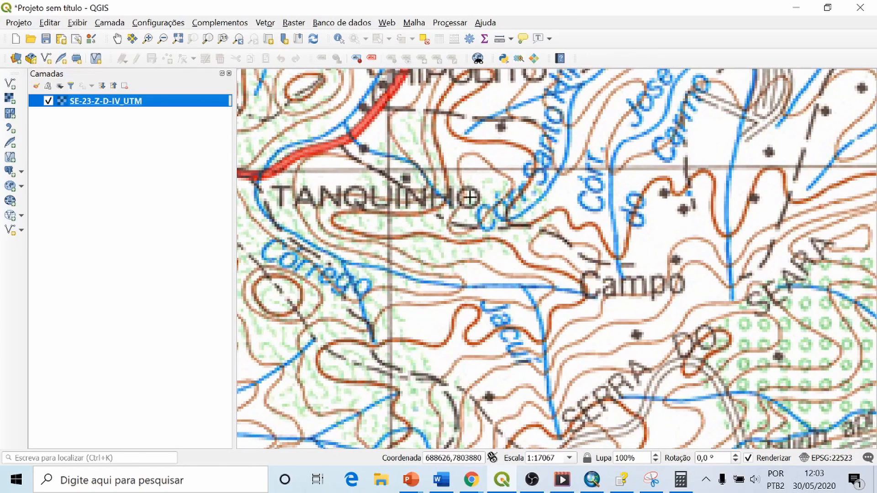
{"action": "scroll", "coordinate": [456, 274], "scroll_direction": "up", "scroll_amount": 3}
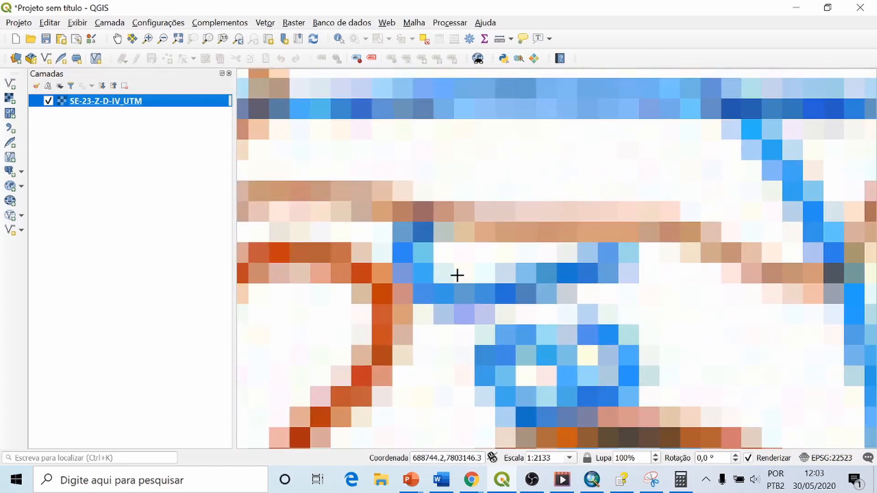
{"action": "scroll", "coordinate": [452, 272], "scroll_direction": "down", "scroll_amount": 4}
{"action": "scroll", "coordinate": [428, 248], "scroll_direction": "down", "scroll_amount": 6}
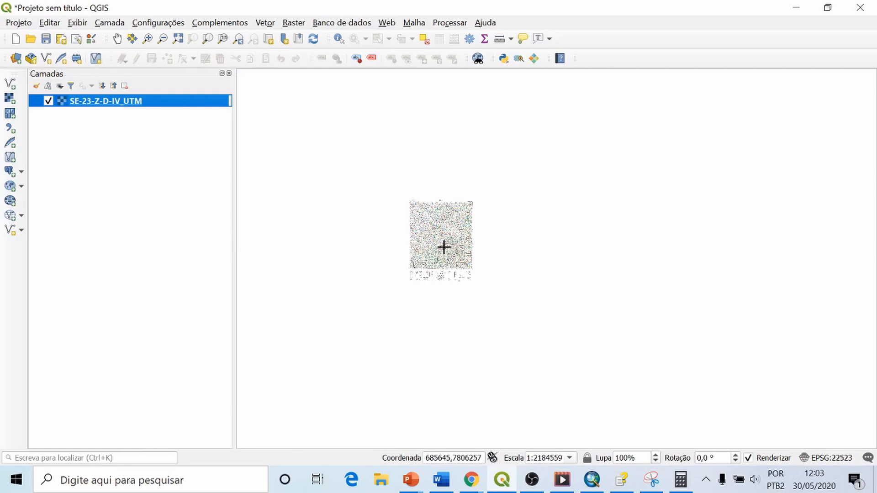
{"action": "scroll", "coordinate": [458, 248], "scroll_direction": "up", "scroll_amount": 3}
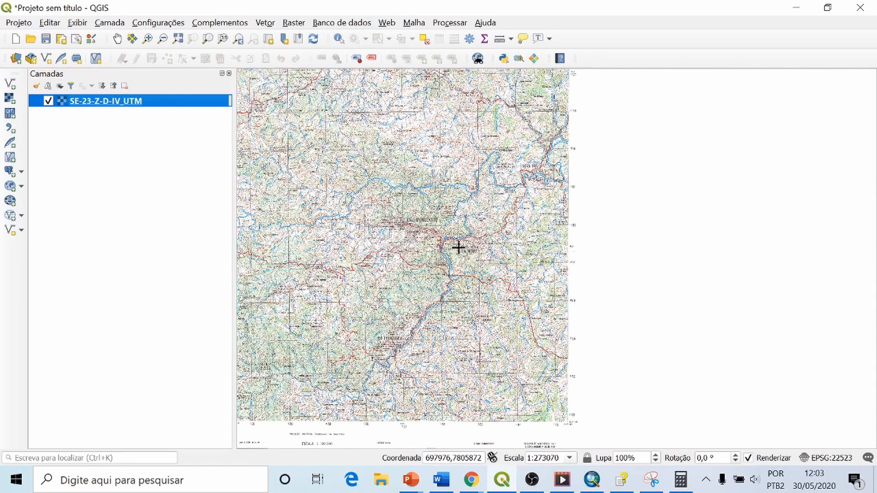